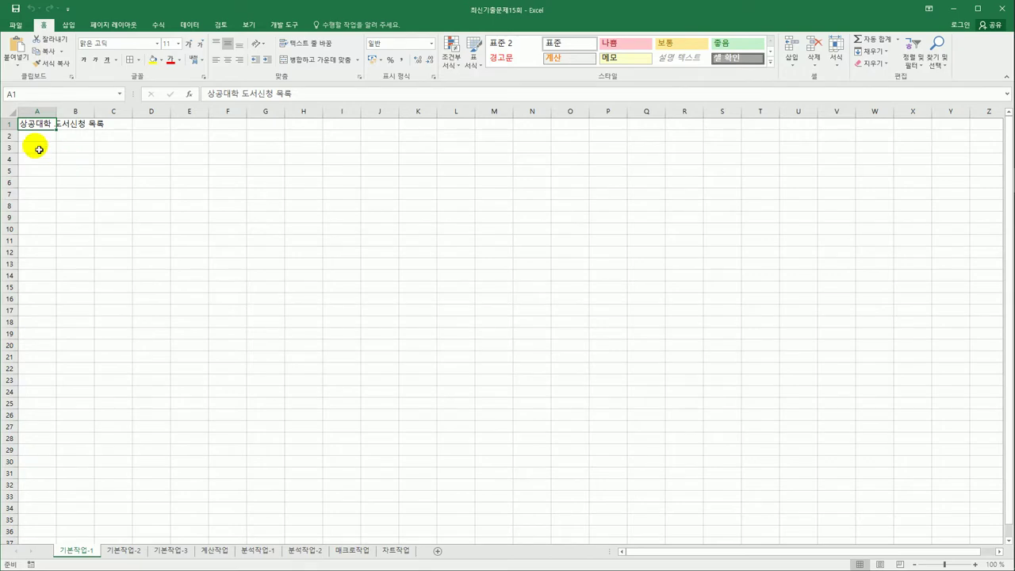
On the 기본작업-2 sheet, merge and center the title across cells A1:I1.
{"action": "left_click_drag", "start_coordinate": [38, 150], "coordinate": [266, 287]}
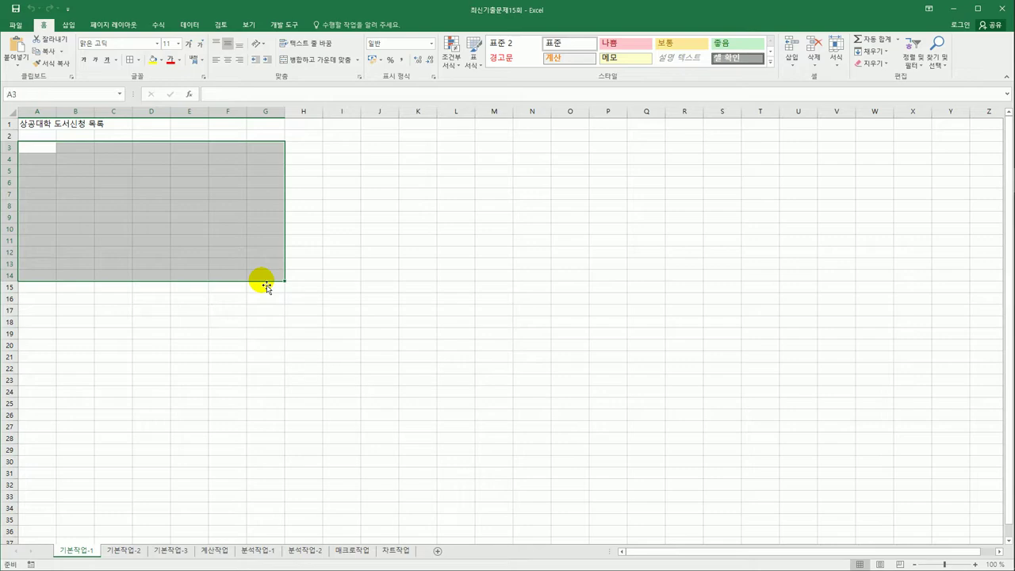
{"action": "left_click", "coordinate": [126, 550]}
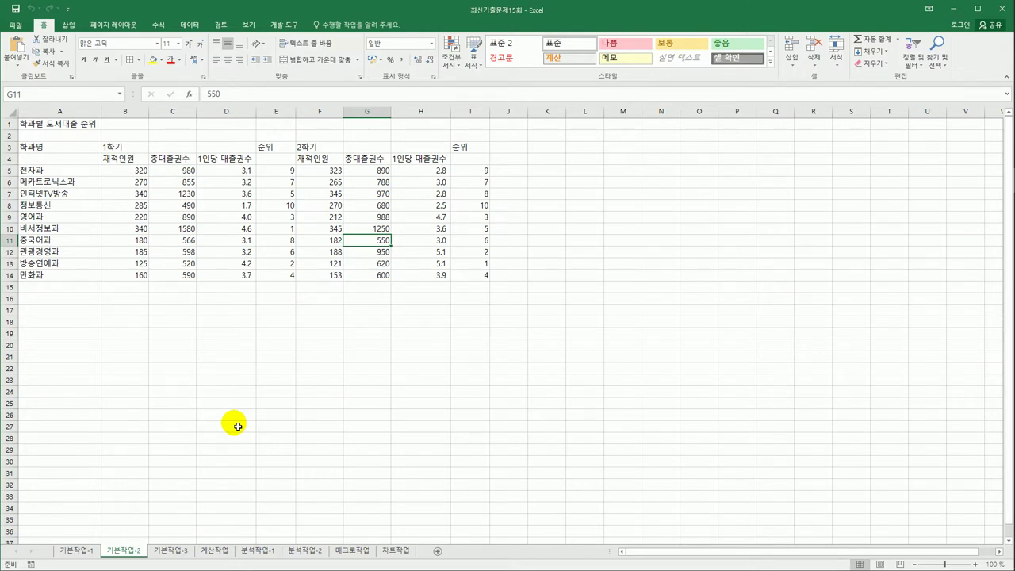
{"action": "left_click_drag", "start_coordinate": [80, 130], "coordinate": [463, 126]}
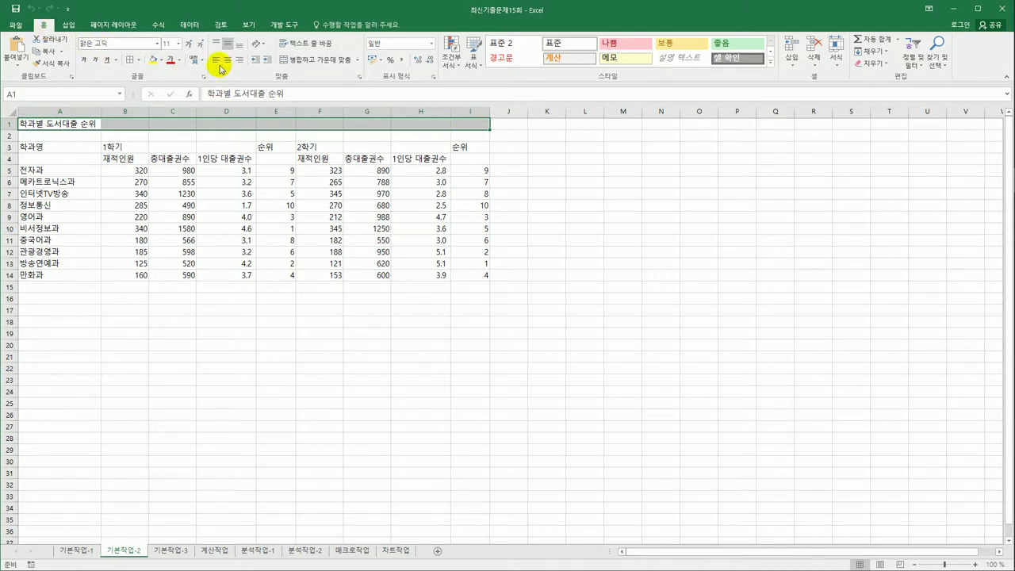
{"action": "left_click", "coordinate": [315, 60]}
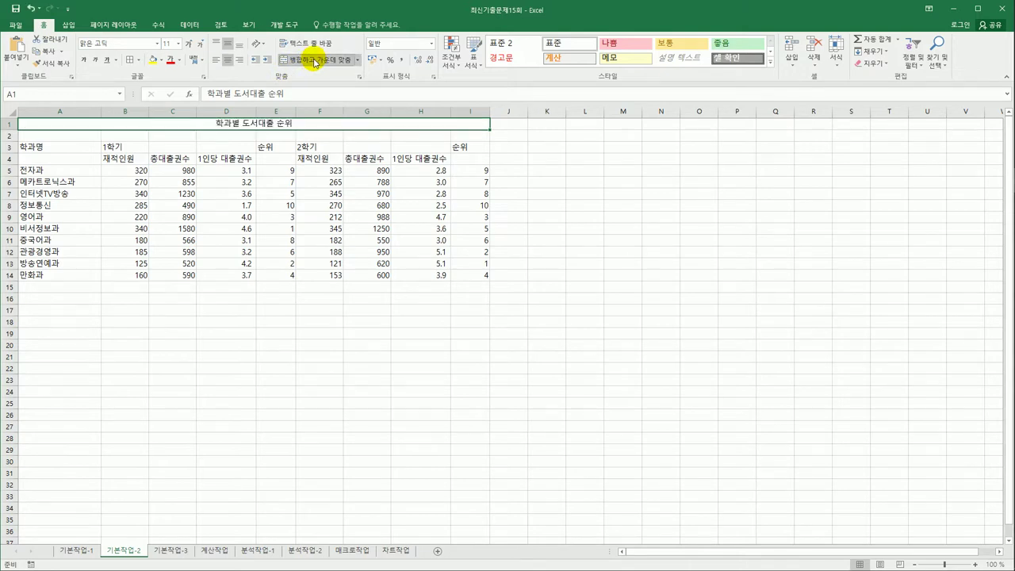
Format the merged title in A1 with the 휴먼엑스포 font at size 20.
{"action": "left_click", "coordinate": [157, 44]}
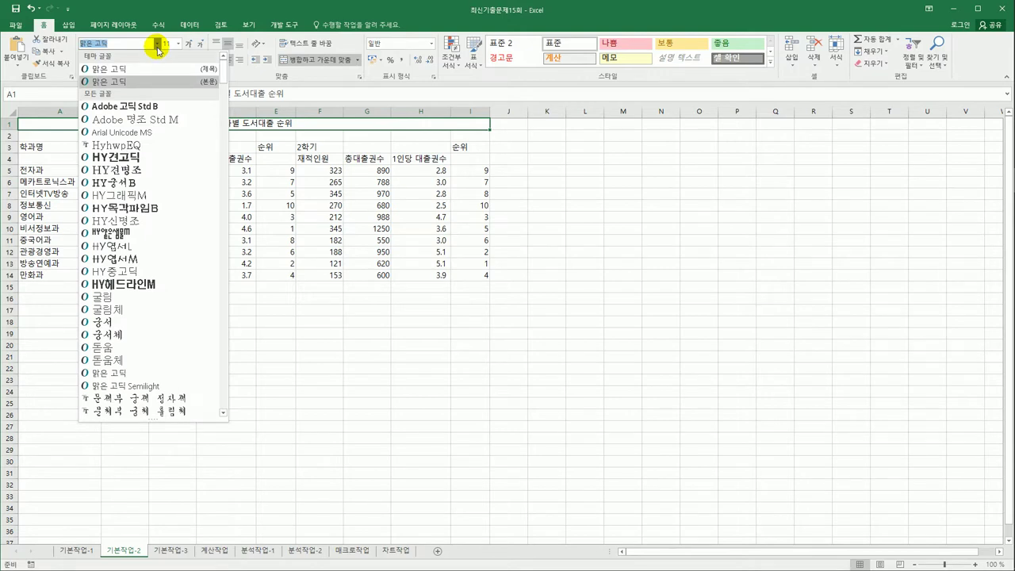
{"action": "left_click_drag", "start_coordinate": [225, 73], "coordinate": [223, 93]}
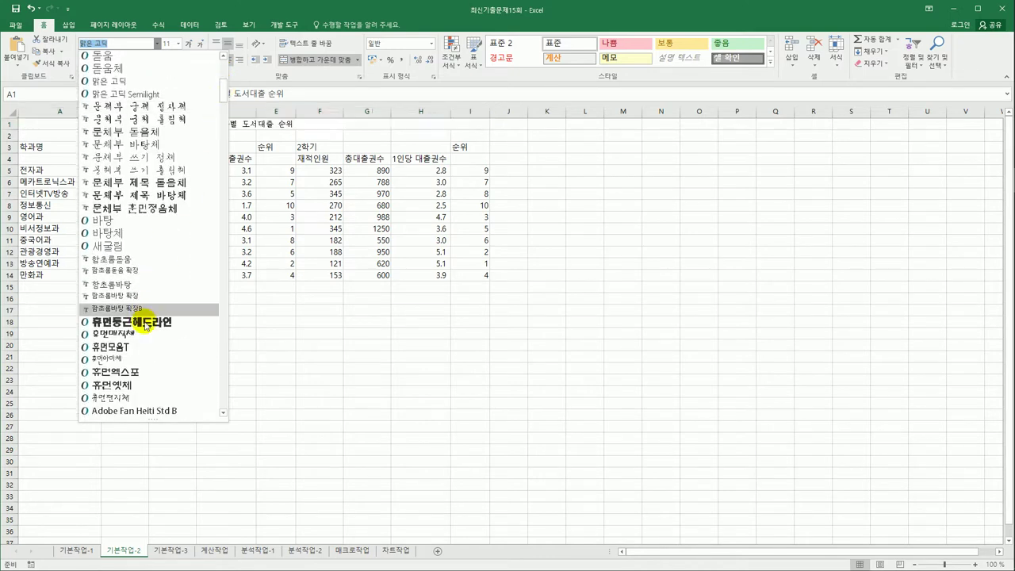
{"action": "left_click", "coordinate": [143, 371]}
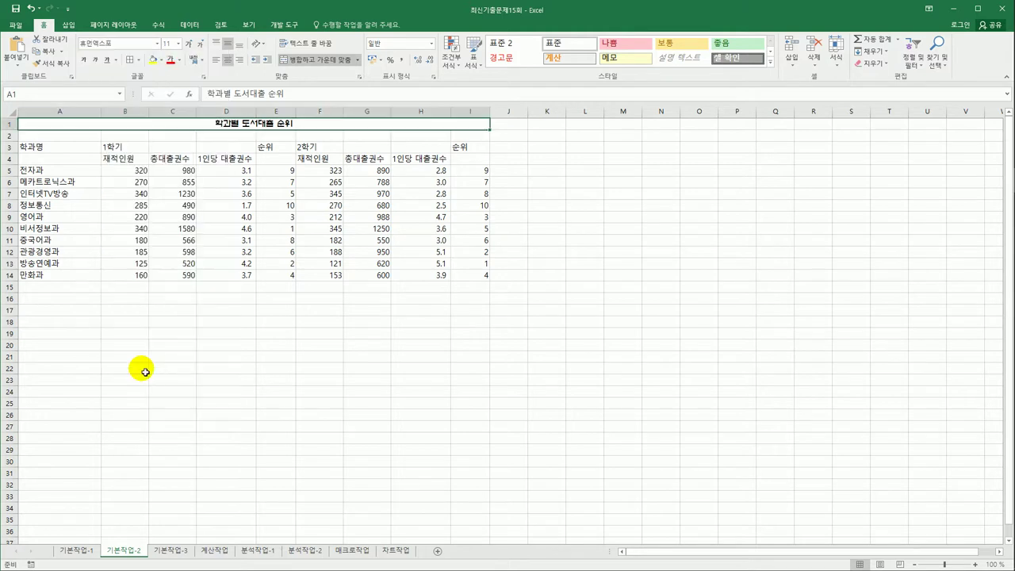
{"action": "left_click", "coordinate": [179, 44]}
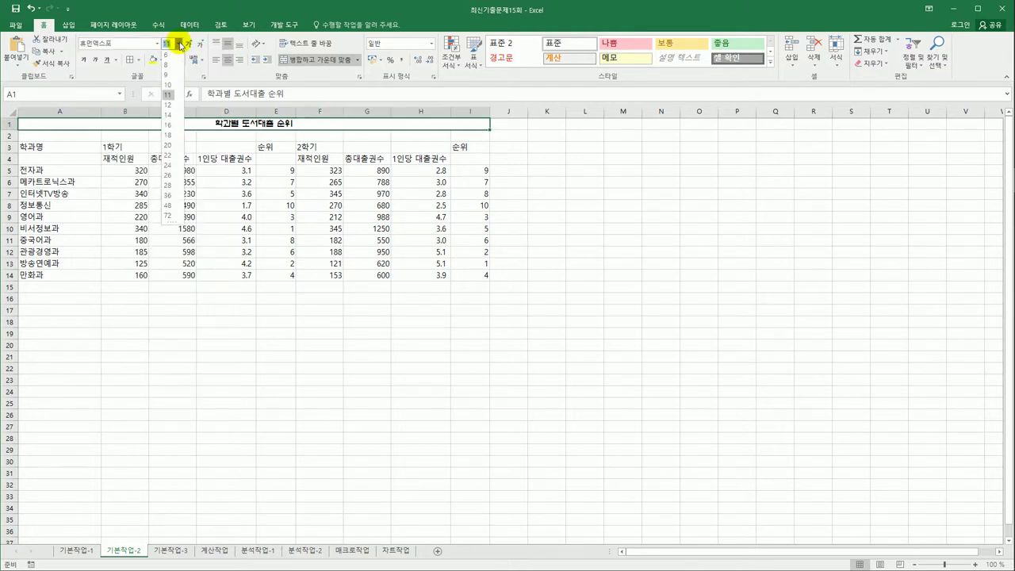
{"action": "left_click", "coordinate": [172, 147]}
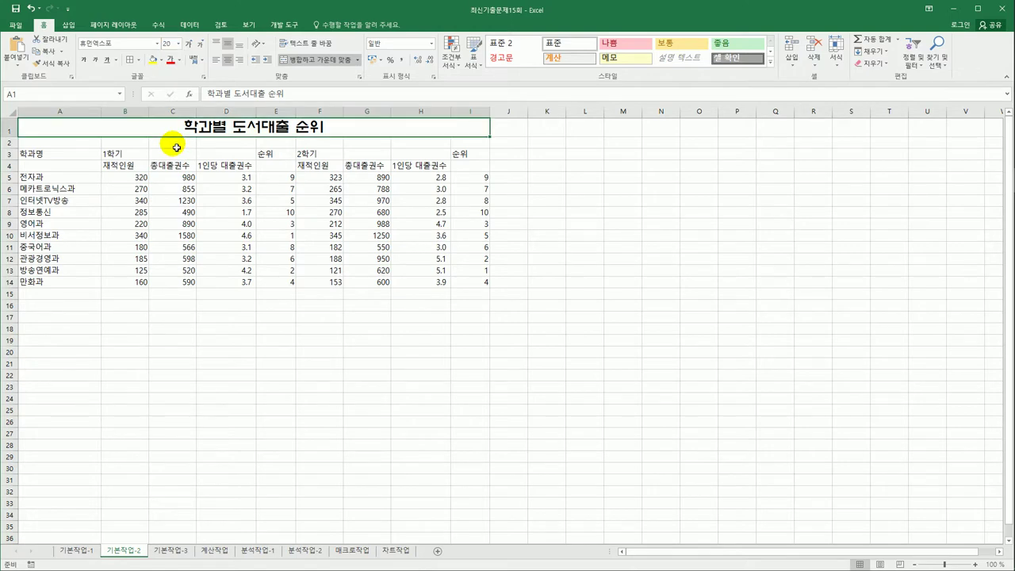
Merge and center each of the header ranges A3:A4, B3:D3, E3:E4, F3:H3 and I3:I4.
{"action": "left_click_drag", "start_coordinate": [89, 154], "coordinate": [89, 168]}
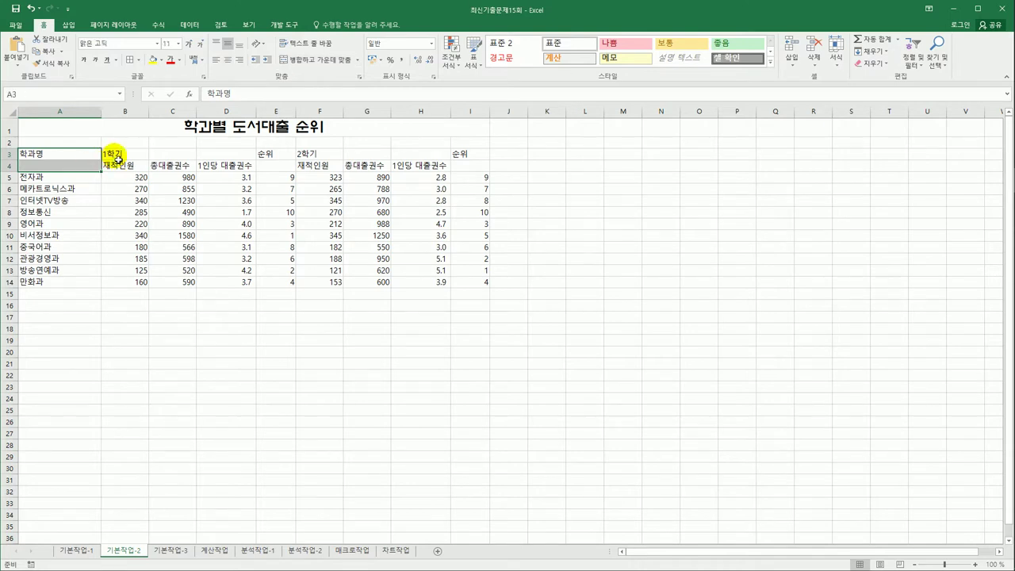
{"action": "left_click_drag", "start_coordinate": [117, 159], "coordinate": [207, 157]}
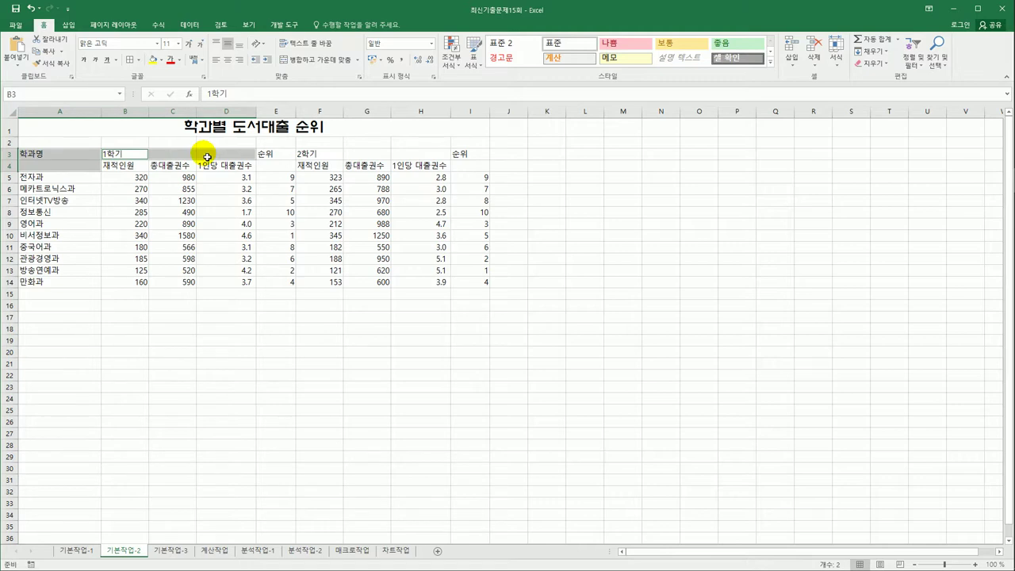
{"action": "left_click_drag", "start_coordinate": [287, 154], "coordinate": [414, 155]}
{"action": "left_click", "coordinate": [331, 157], "text": "ctrl"}
{"action": "left_click", "coordinate": [476, 159], "text": "ctrl"}
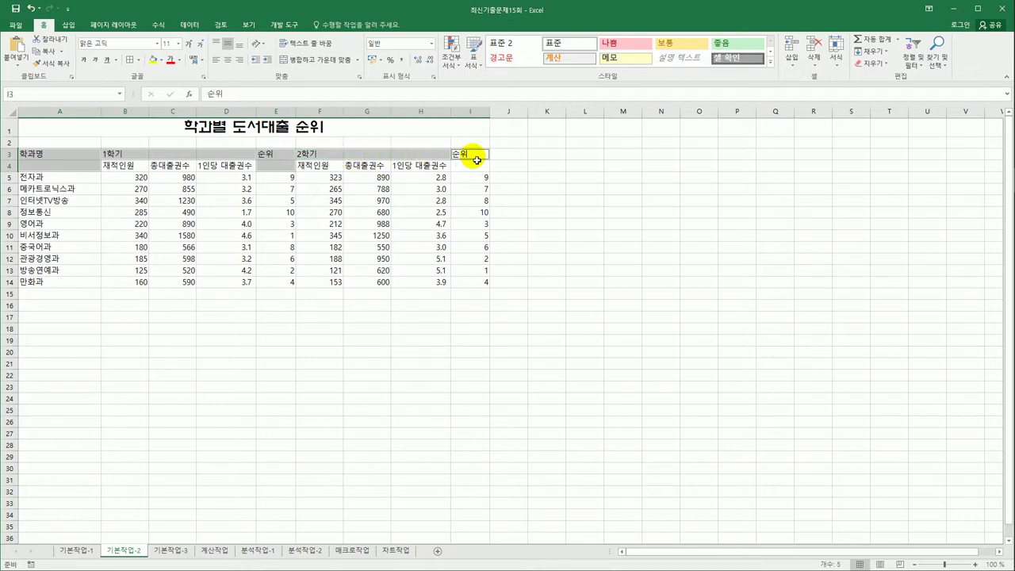
{"action": "left_click_drag", "start_coordinate": [477, 160], "coordinate": [476, 171]}
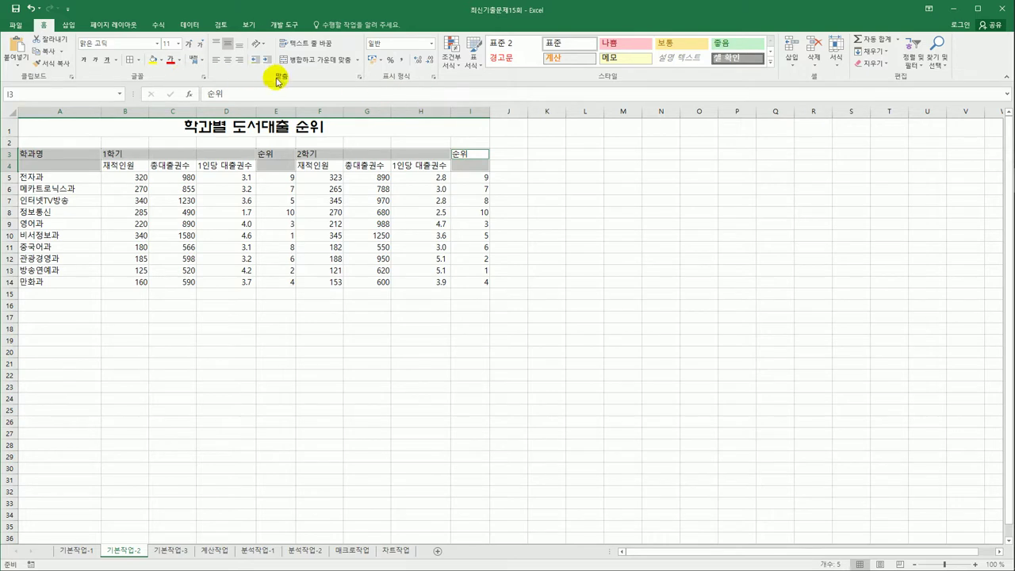
{"action": "left_click", "coordinate": [308, 61]}
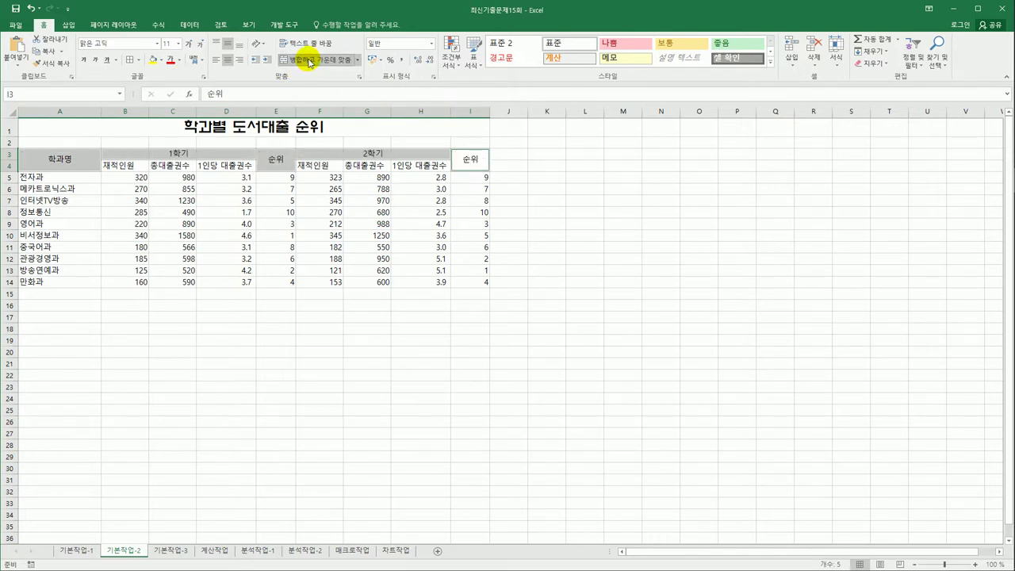
Apply the 강조색2 cell style to the header range A3:I4.
{"action": "left_click_drag", "start_coordinate": [39, 159], "coordinate": [464, 165]}
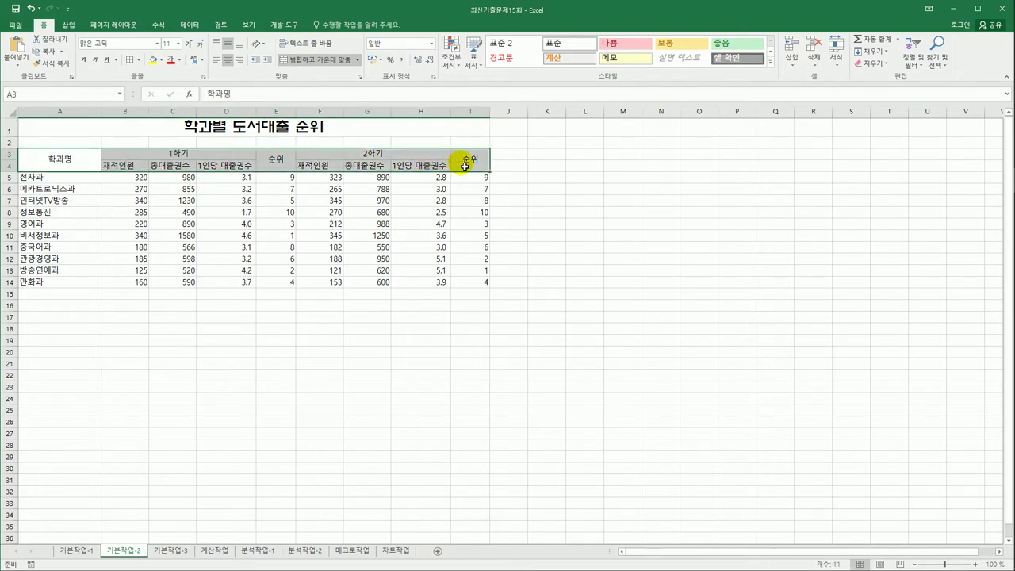
{"action": "left_click", "coordinate": [771, 65]}
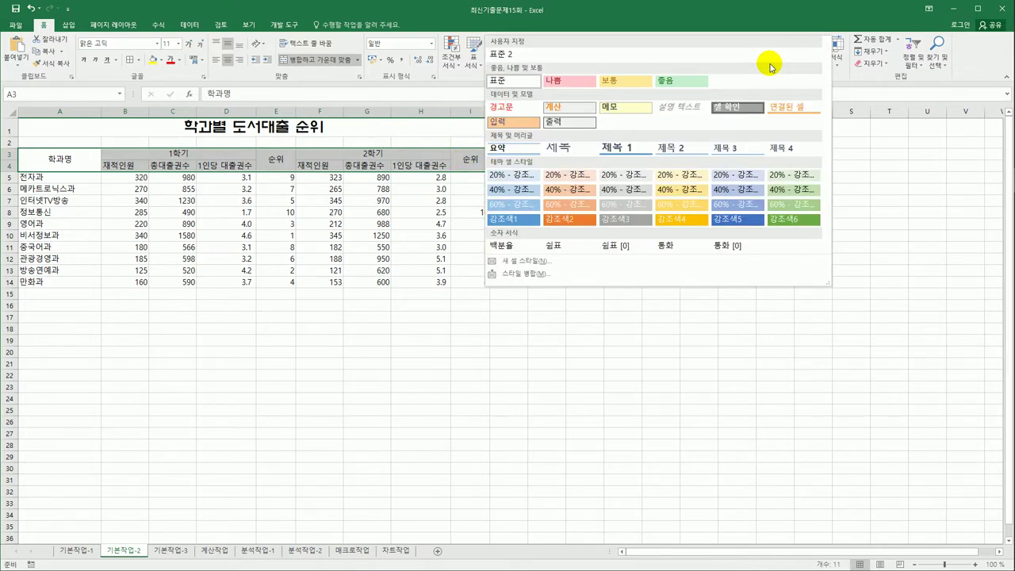
{"action": "left_click", "coordinate": [558, 220]}
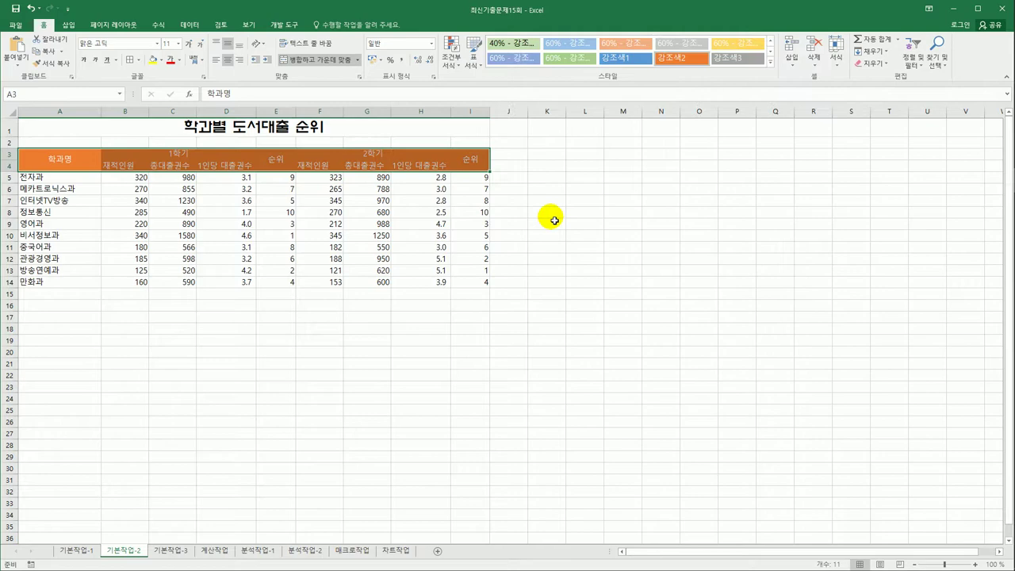
{"action": "left_click", "coordinate": [585, 359]}
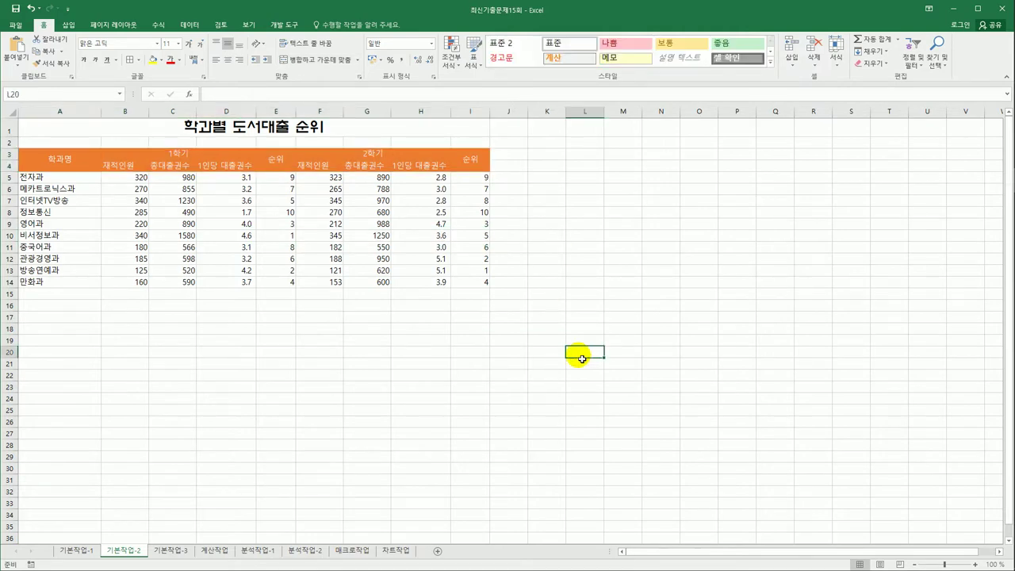
Apply the custom number format 0위 to the rank values in E5:E14 and I5:I14.
{"action": "left_click_drag", "start_coordinate": [279, 181], "coordinate": [277, 288]}
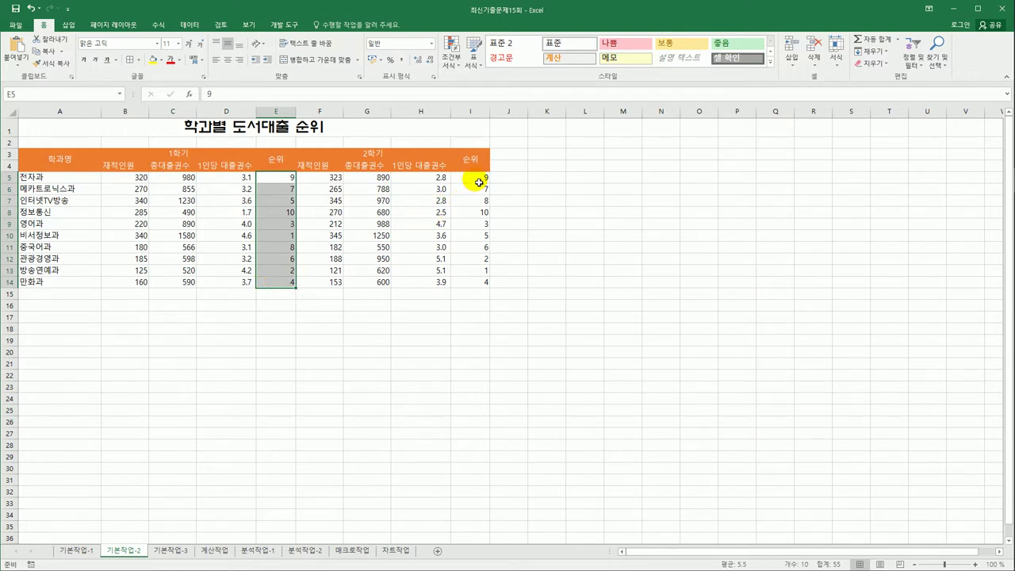
{"action": "left_click_drag", "start_coordinate": [475, 181], "coordinate": [470, 283], "text": "ctrl"}
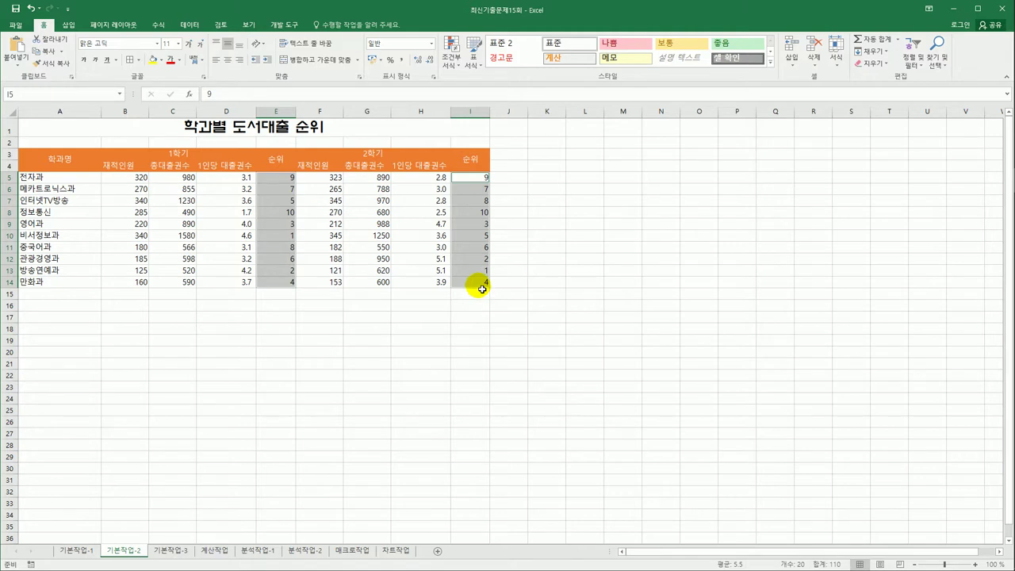
{"action": "right_click", "coordinate": [471, 180]}
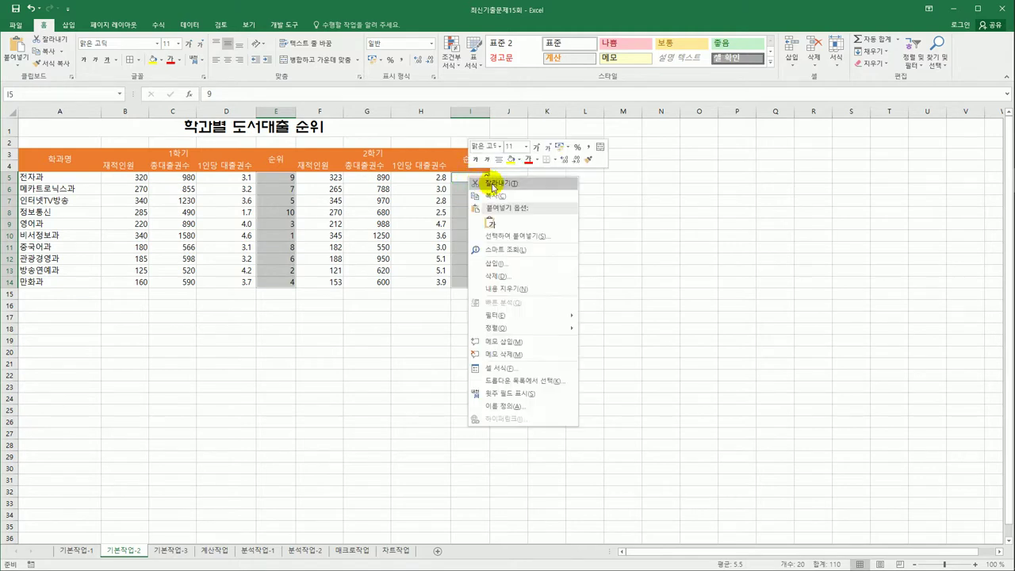
{"action": "left_click", "coordinate": [544, 370]}
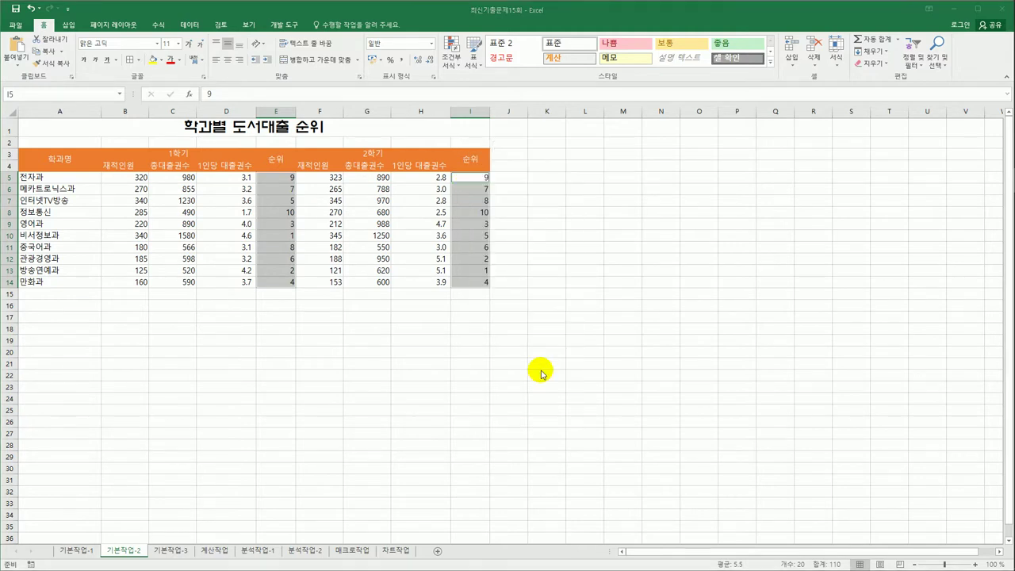
{"action": "left_click_drag", "start_coordinate": [512, 227], "coordinate": [629, 156]}
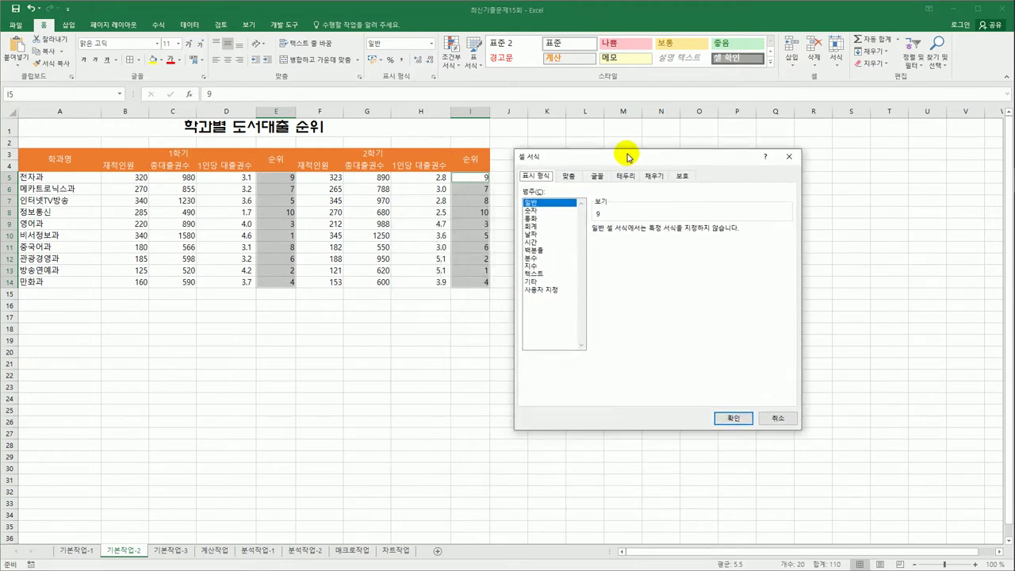
{"action": "left_click", "coordinate": [555, 291]}
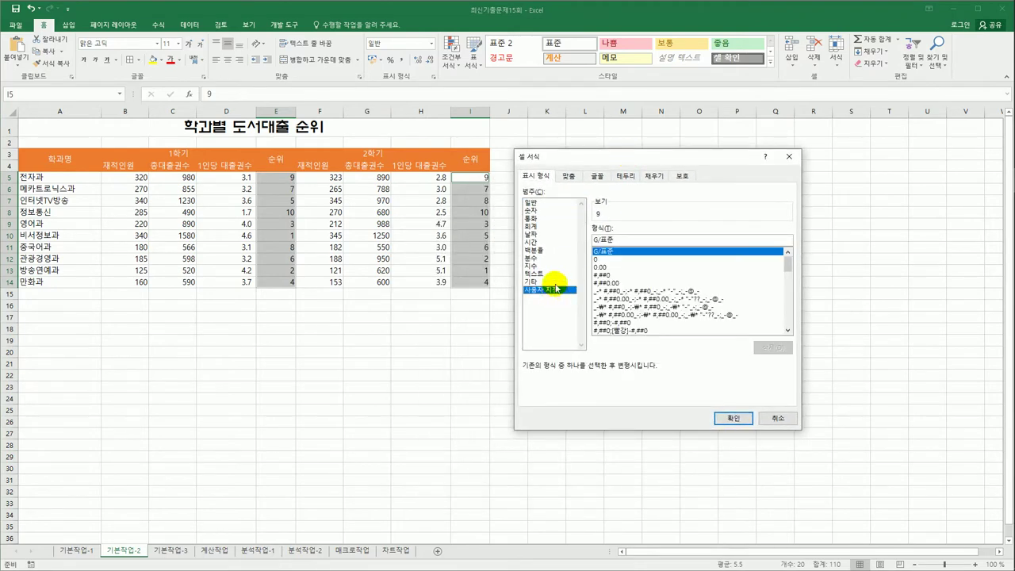
{"action": "left_click_drag", "start_coordinate": [639, 240], "coordinate": [590, 241]}
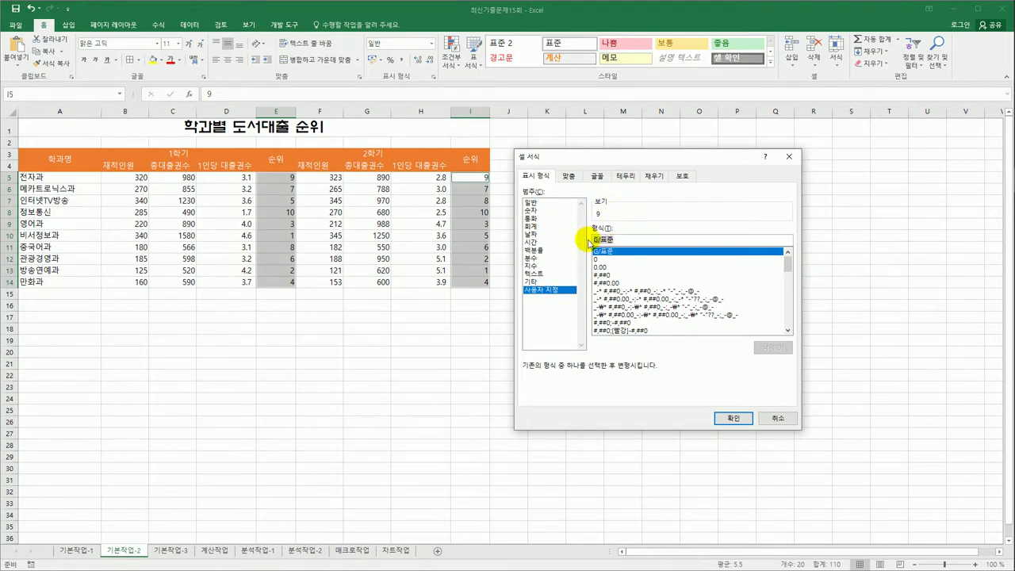
{"action": "type", "text": "0"}
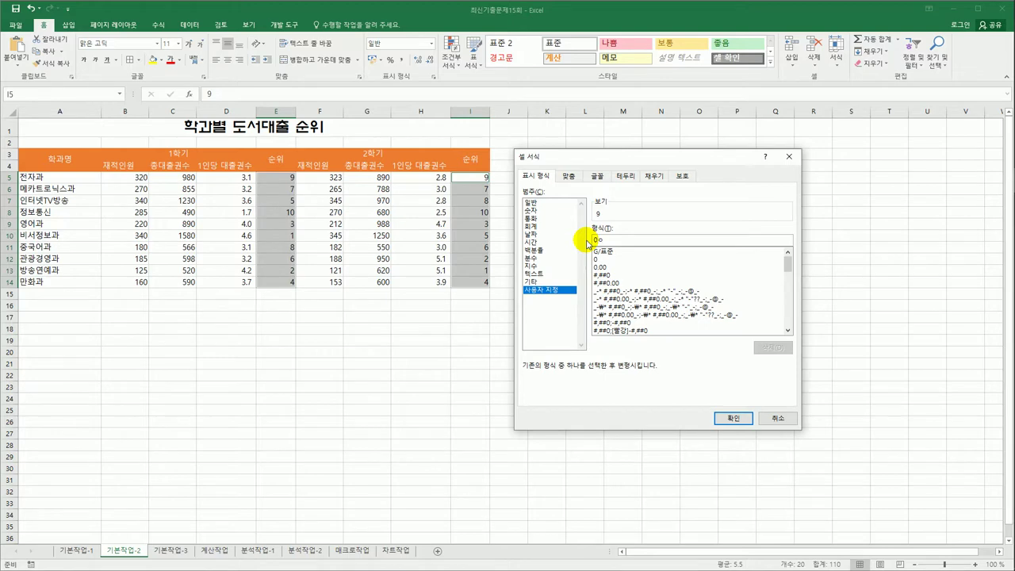
{"action": "type", "text": "위"}
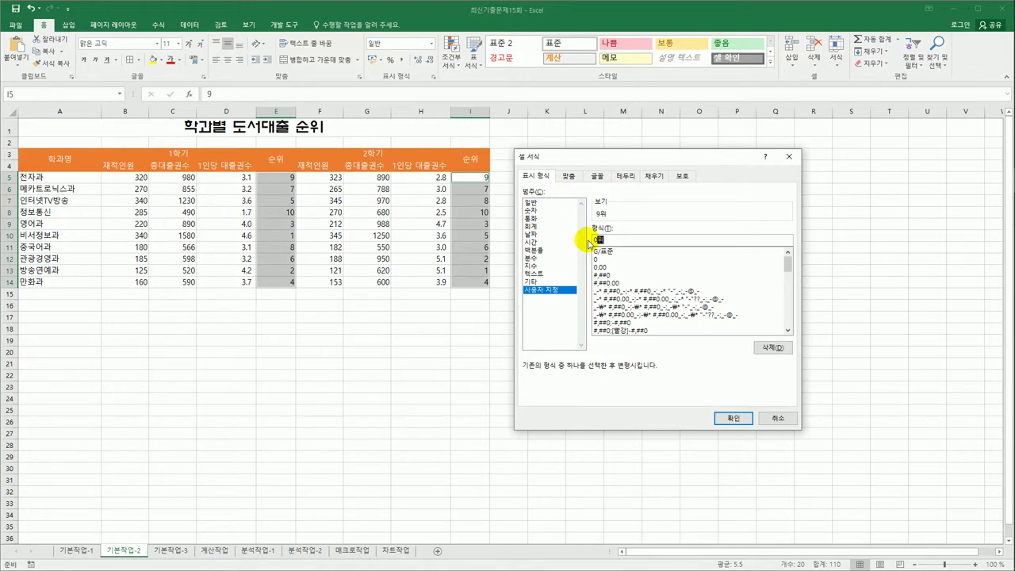
{"action": "left_click", "coordinate": [615, 245]}
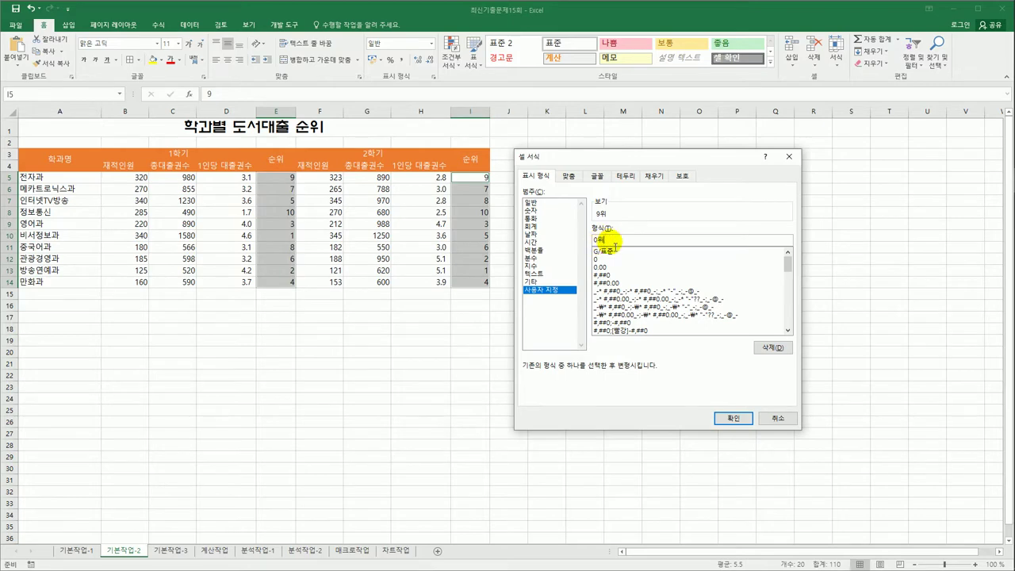
{"action": "left_click", "coordinate": [722, 418]}
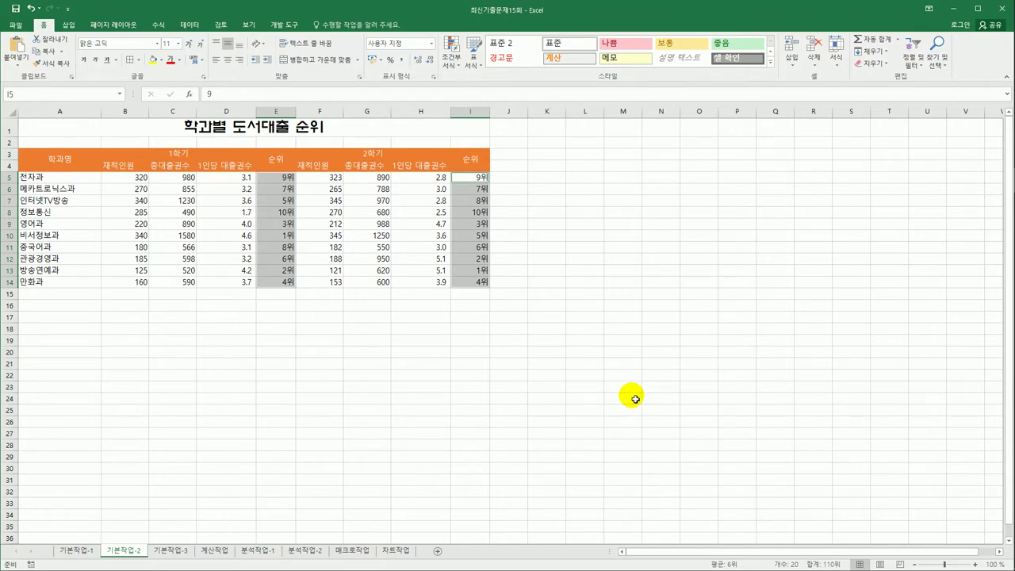
Insert a comment on title cell A1 and replace its default text with 대학교 도서대출.
{"action": "left_click", "coordinate": [289, 125]}
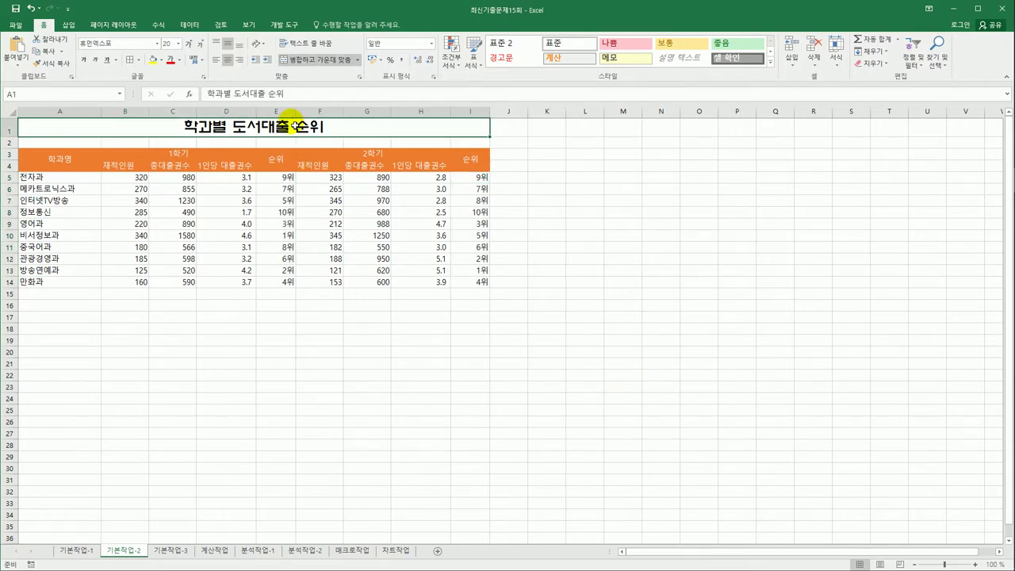
{"action": "right_click", "coordinate": [297, 124]}
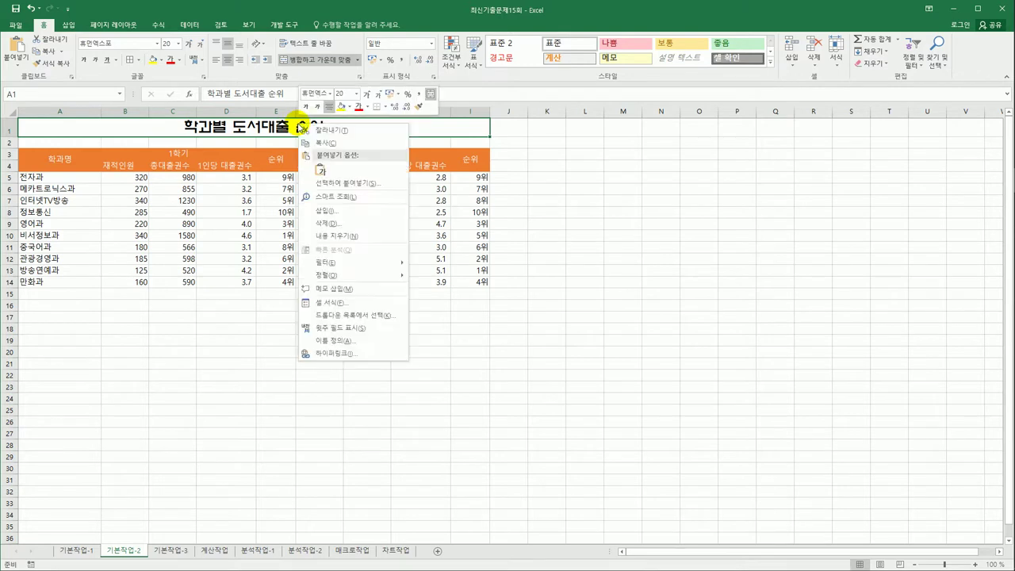
{"action": "left_click", "coordinate": [364, 289]}
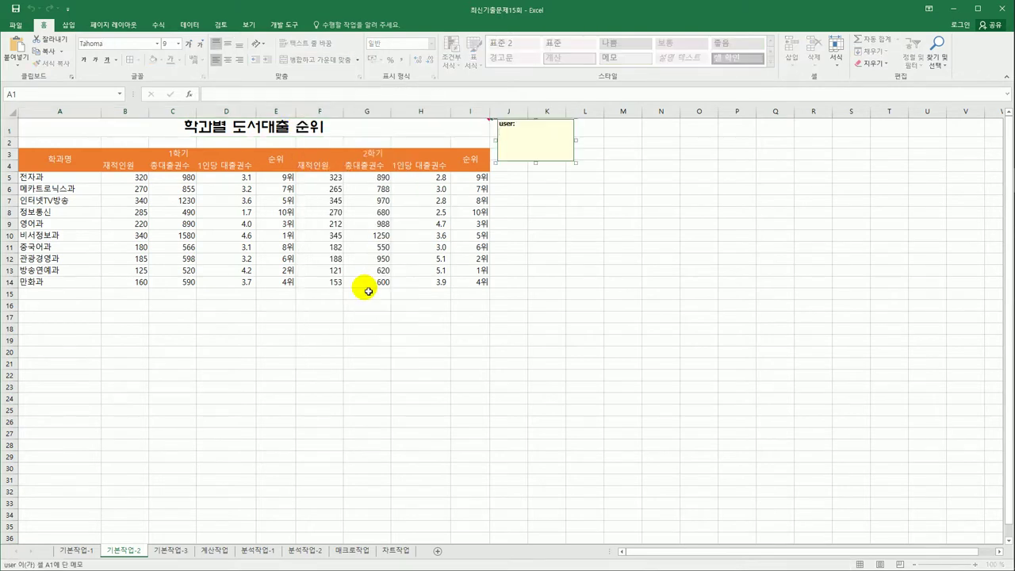
{"action": "key", "text": "ctrl+a"}
{"action": "type", "text": "대하"}
{"action": "type", "text": "교 도서대출"}
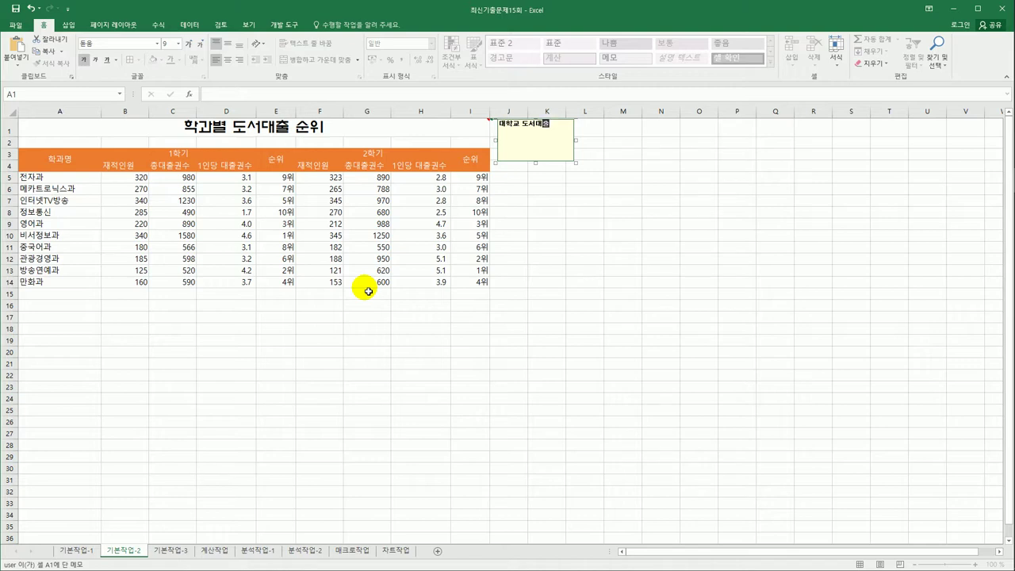
Turn on automatic sizing for the comment on title cell A1 so its box fits the text.
{"action": "left_click", "coordinate": [555, 167]}
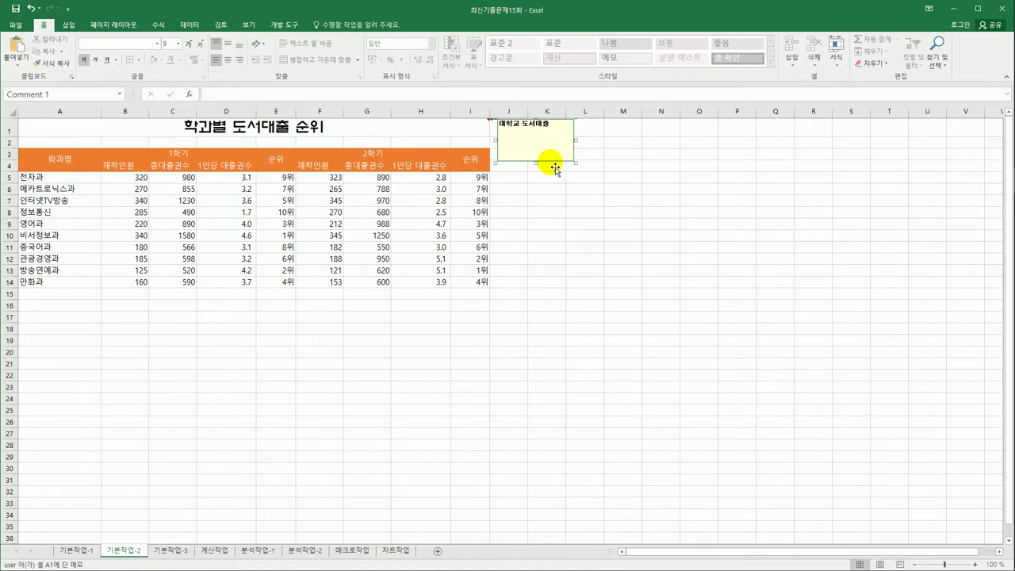
{"action": "right_click", "coordinate": [555, 166]}
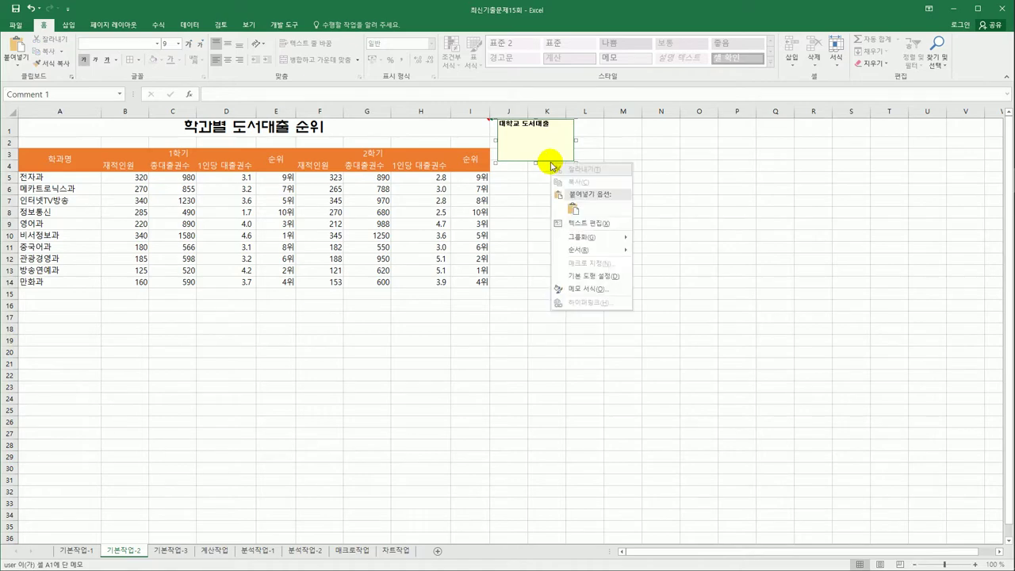
{"action": "left_click", "coordinate": [596, 293]}
{"action": "left_click", "coordinate": [441, 175]}
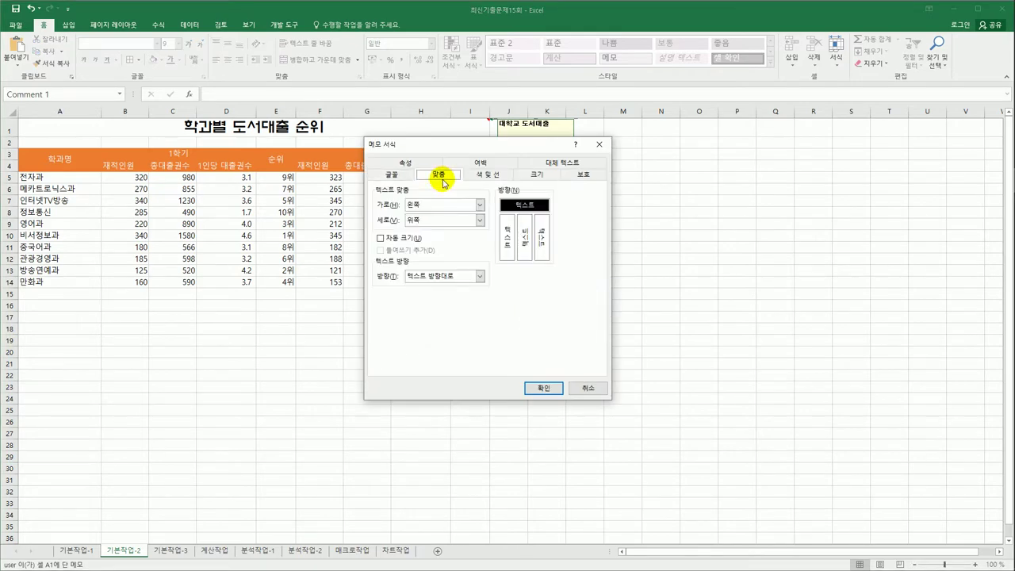
{"action": "left_click", "coordinate": [405, 238]}
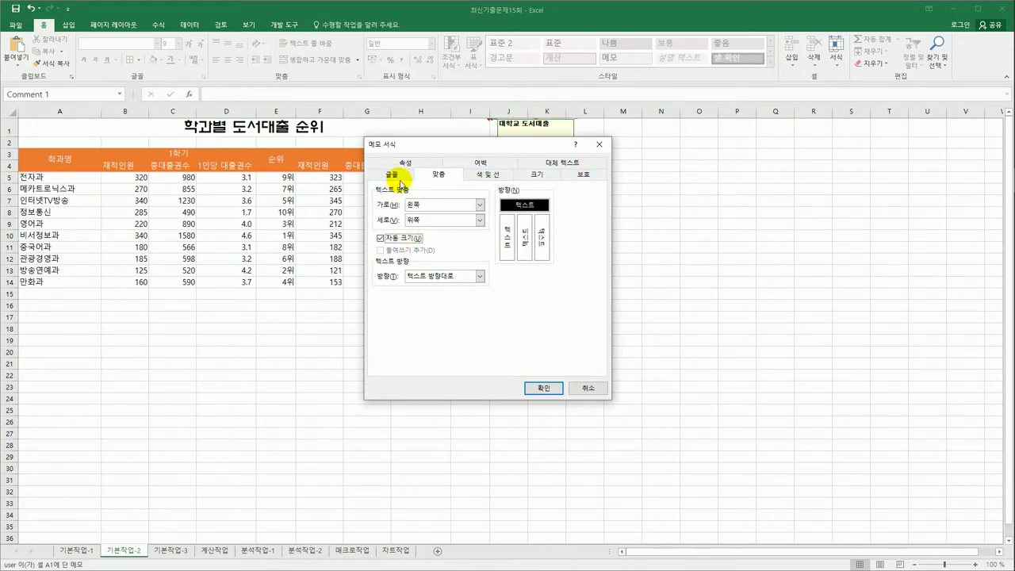
{"action": "left_click", "coordinate": [543, 390]}
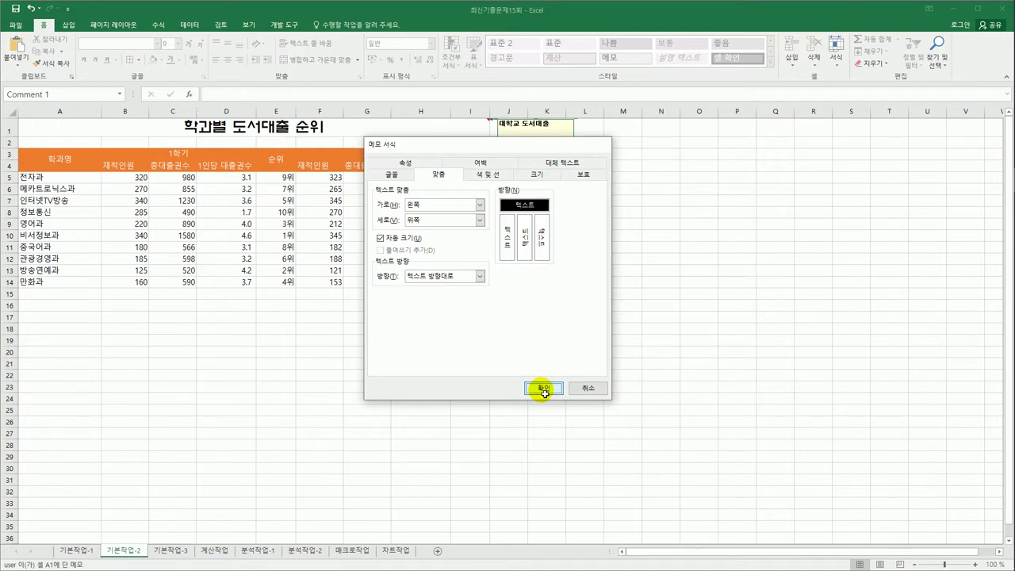
{"action": "left_click", "coordinate": [543, 389]}
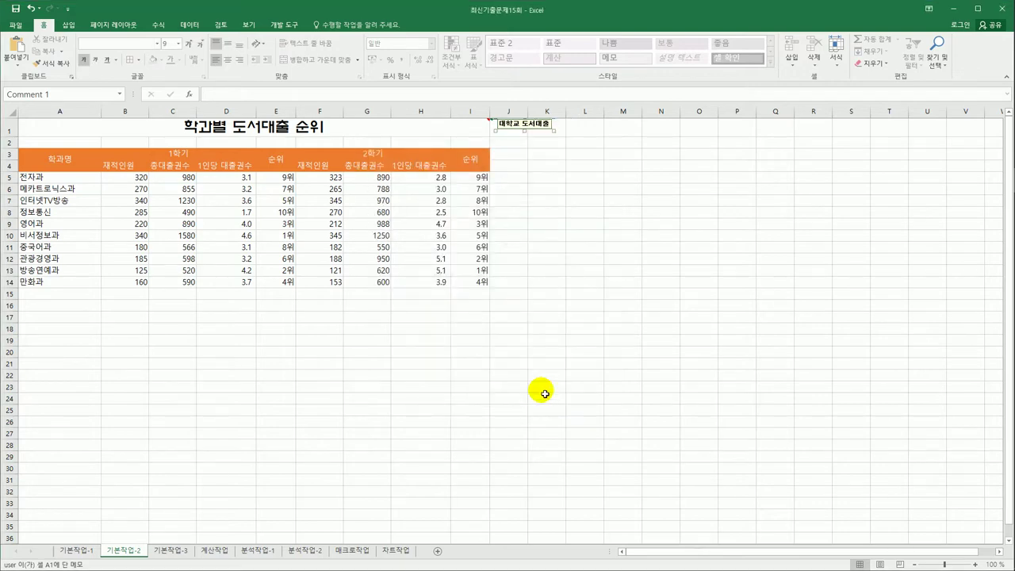
{"action": "left_click", "coordinate": [591, 271]}
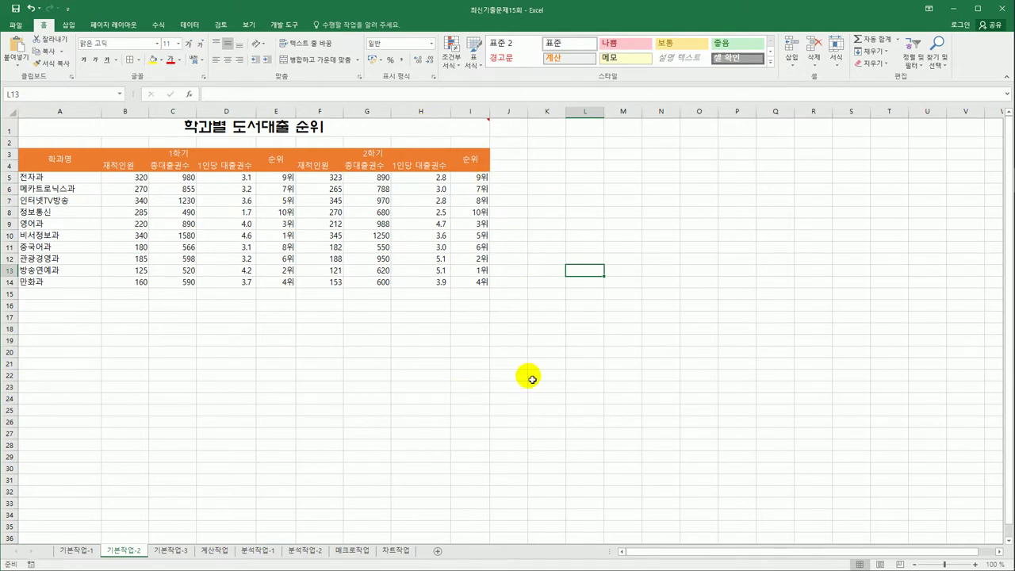
Set the comment on title cell A1 to stay always displayed.
{"action": "left_click", "coordinate": [369, 128]}
{"action": "right_click", "coordinate": [369, 128]}
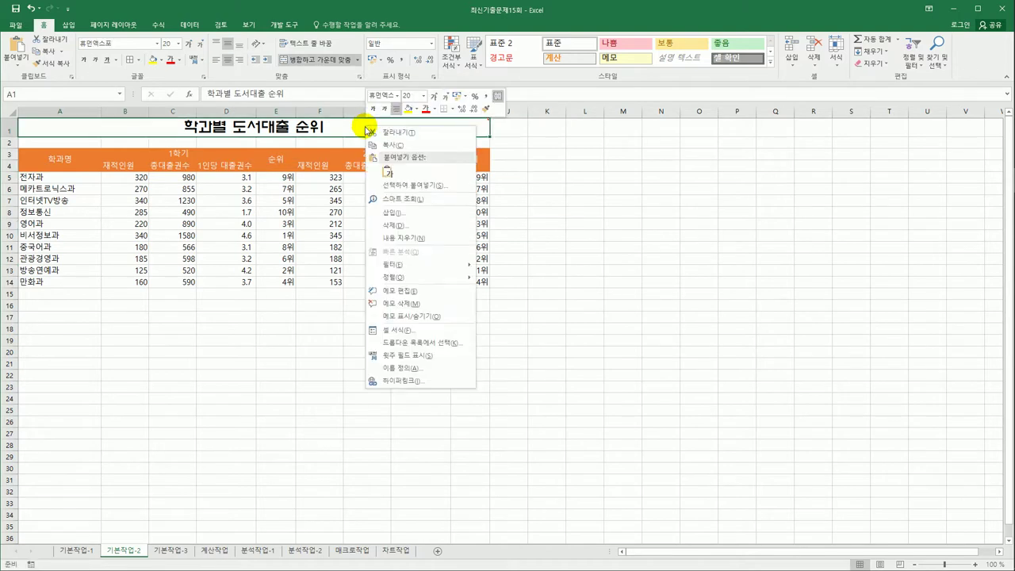
{"action": "left_click", "coordinate": [448, 318]}
{"action": "left_click", "coordinate": [580, 347]}
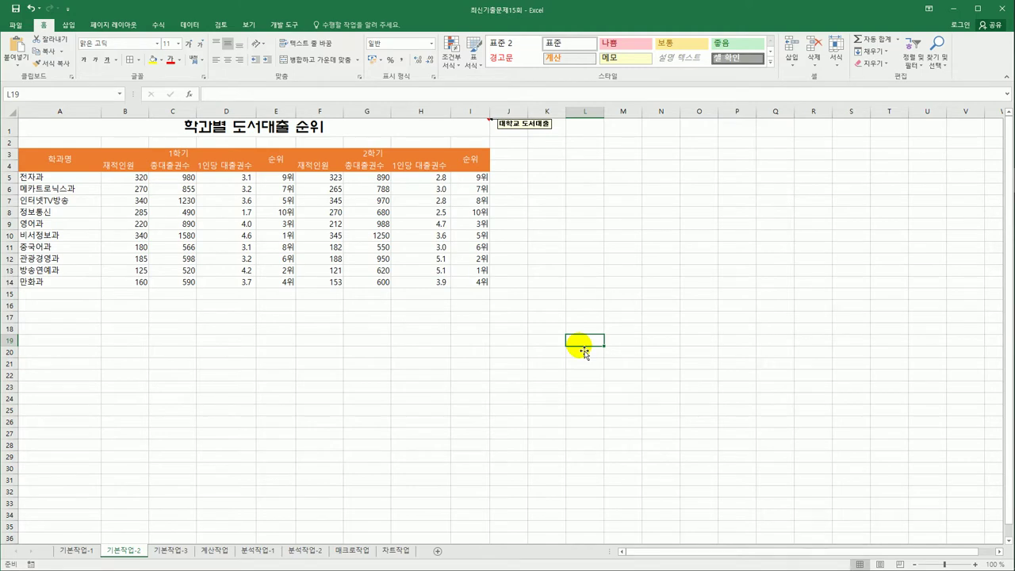
Apply all borders and a thick outside border to the table range A3:I14.
{"action": "left_click_drag", "start_coordinate": [43, 157], "coordinate": [461, 286]}
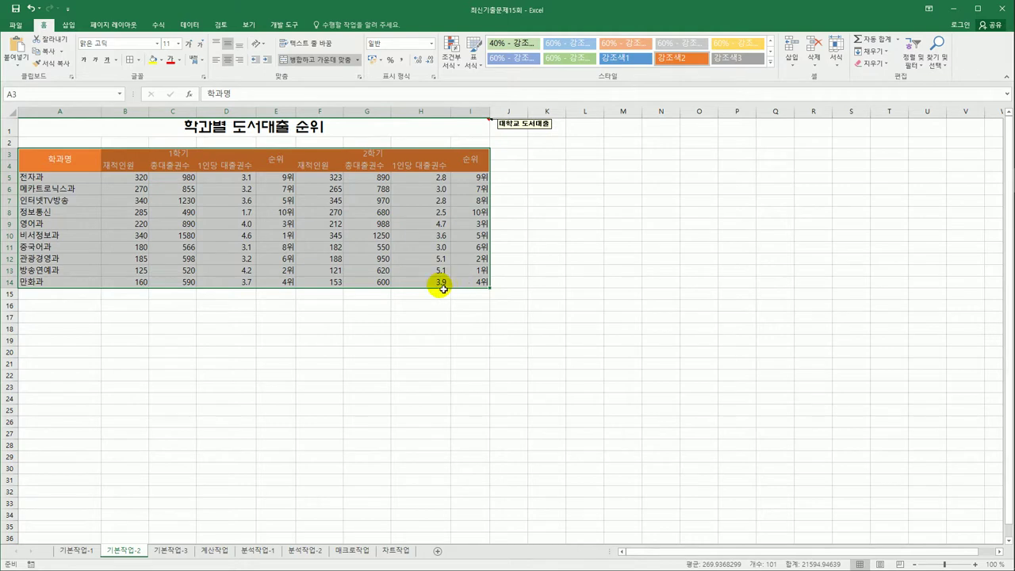
{"action": "left_click", "coordinate": [137, 59]}
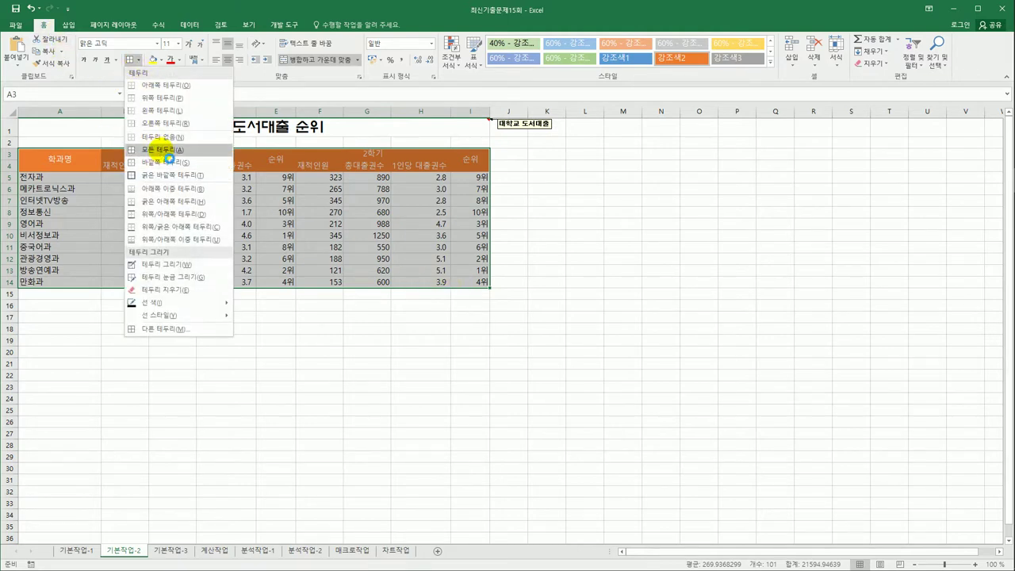
{"action": "left_click", "coordinate": [164, 150]}
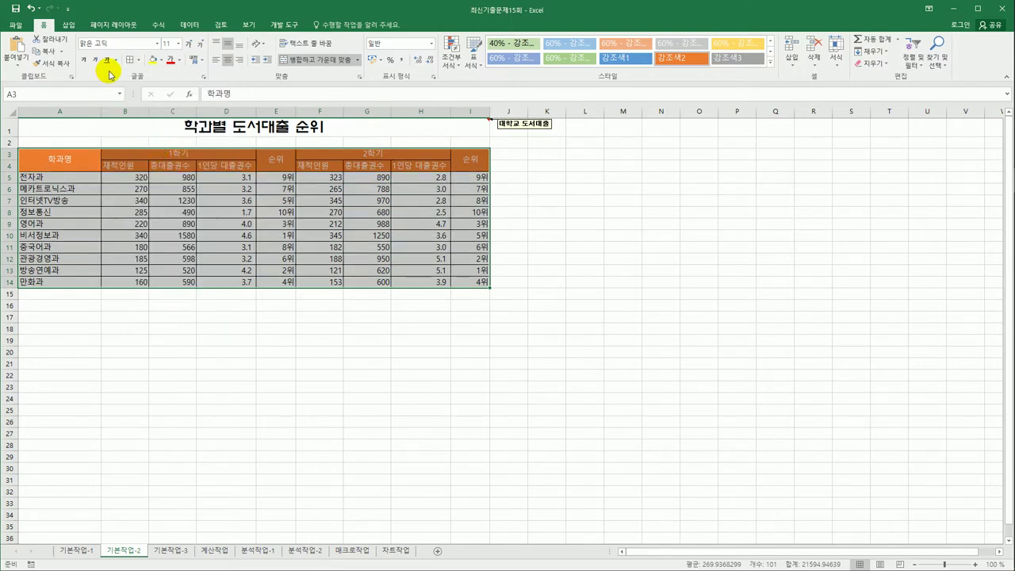
{"action": "left_click", "coordinate": [139, 59]}
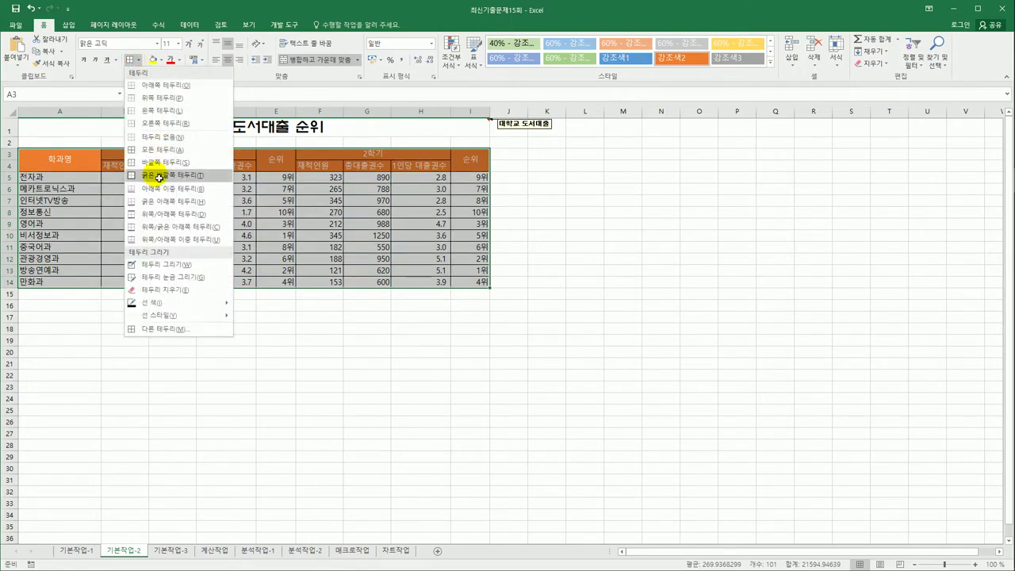
{"action": "left_click", "coordinate": [159, 172]}
{"action": "left_click", "coordinate": [561, 336]}
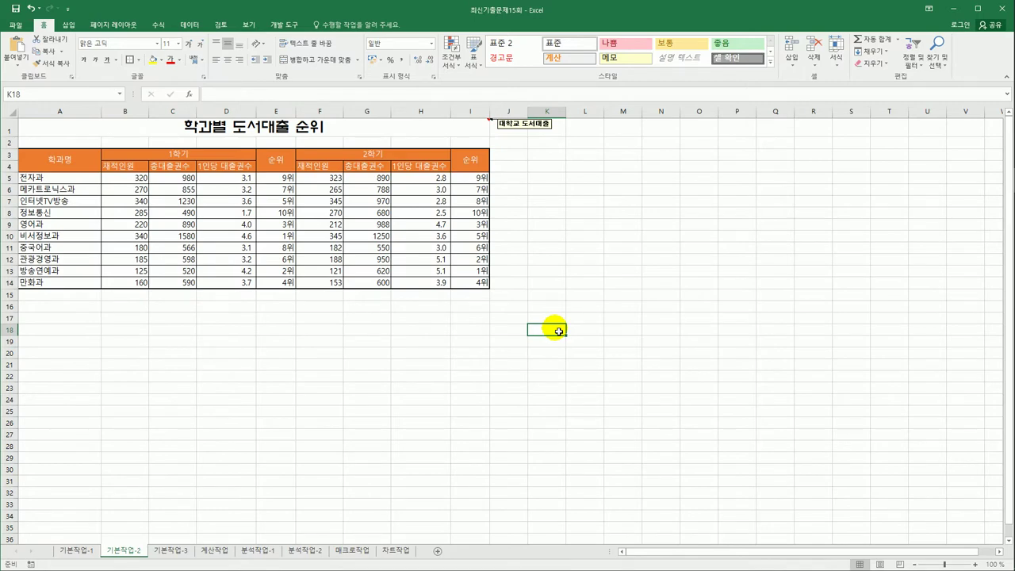
On the 기본작업-3 sheet, start a new formula-based conditional formatting rule for the range A4:J15.
{"action": "left_click", "coordinate": [167, 555]}
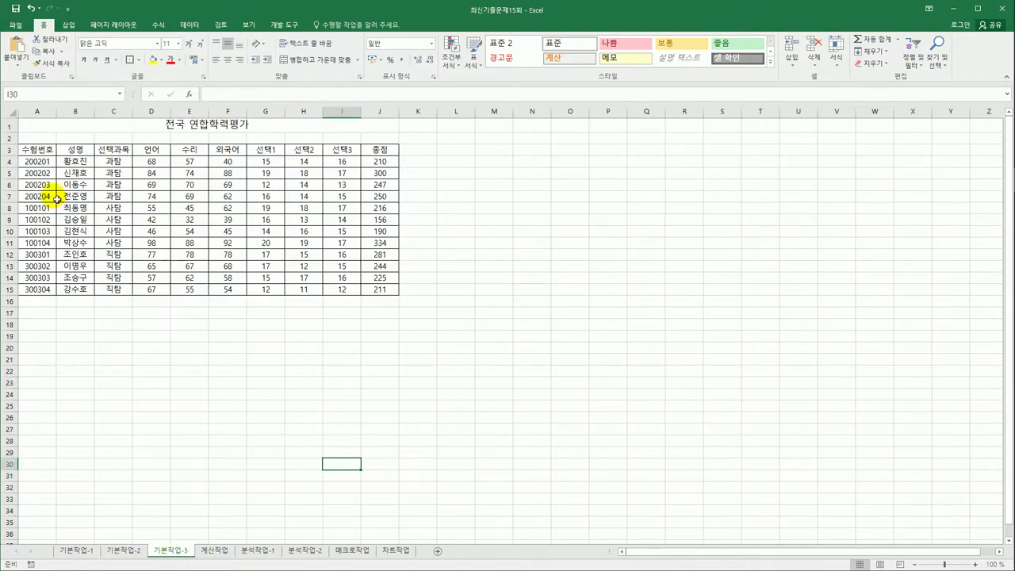
{"action": "left_click", "coordinate": [43, 165]}
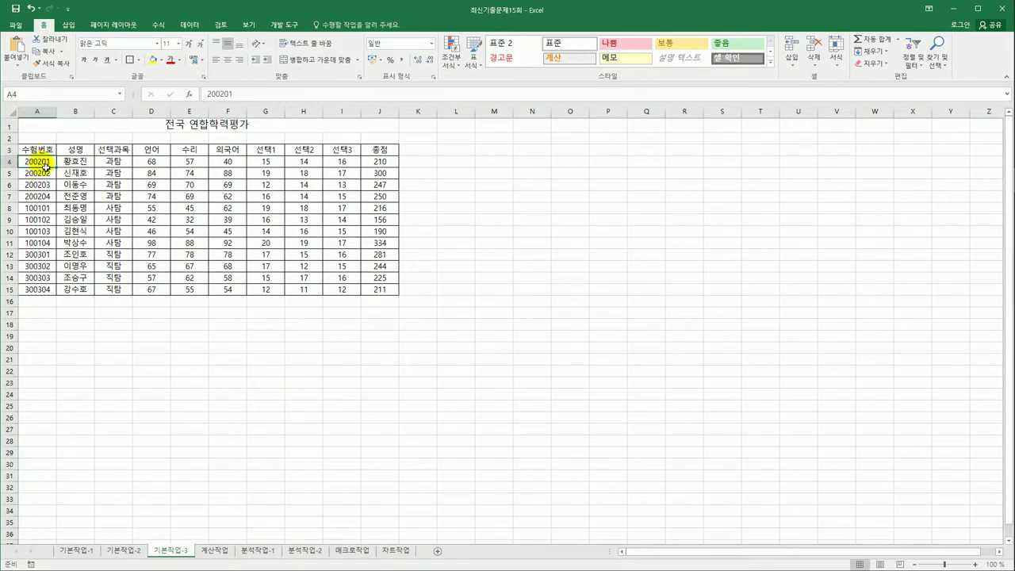
{"action": "left_click_drag", "start_coordinate": [43, 164], "coordinate": [367, 291]}
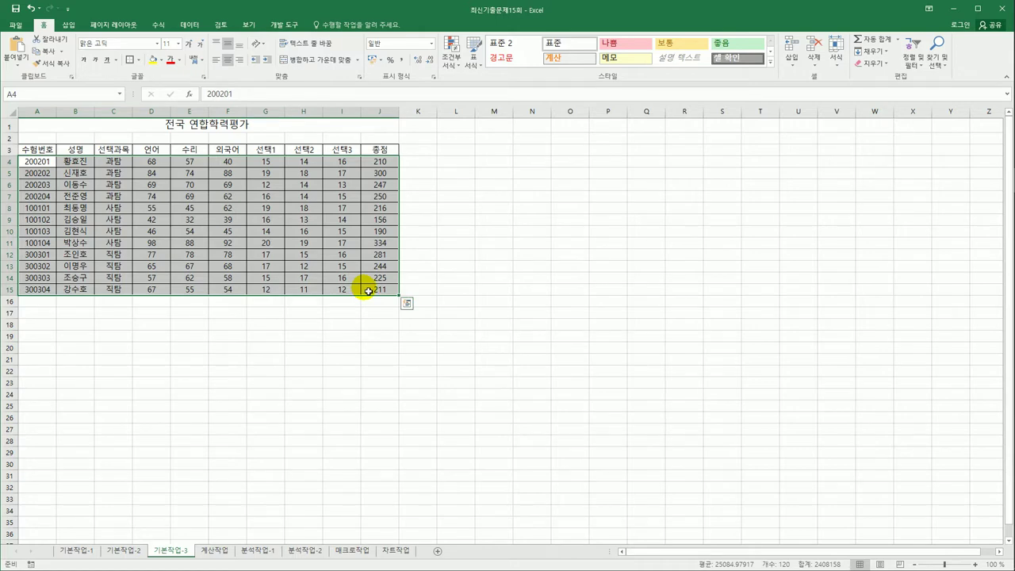
{"action": "left_click", "coordinate": [450, 71]}
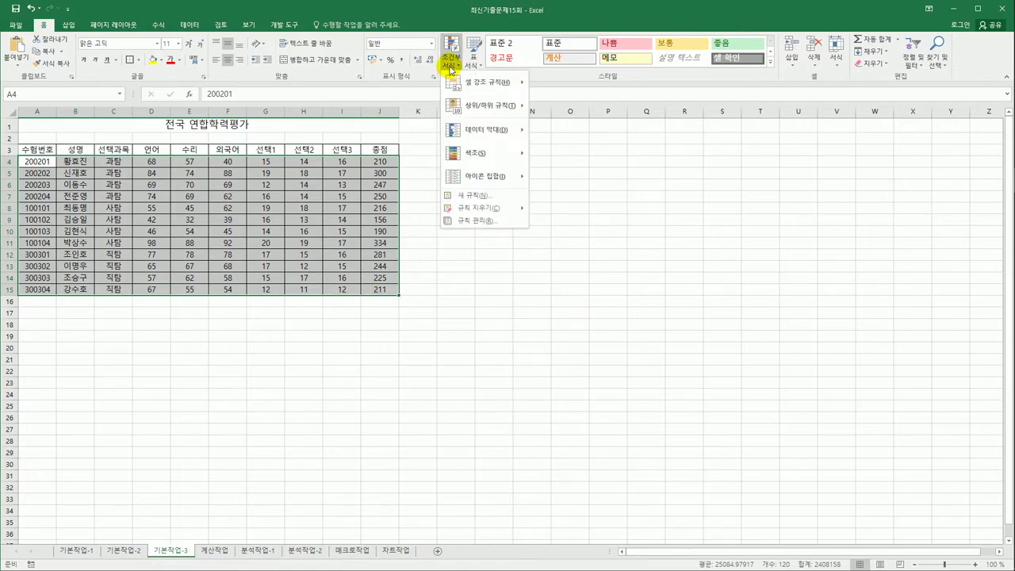
{"action": "left_click", "coordinate": [475, 197]}
{"action": "left_click_drag", "start_coordinate": [473, 176], "coordinate": [584, 160]}
{"action": "left_click", "coordinate": [557, 236]}
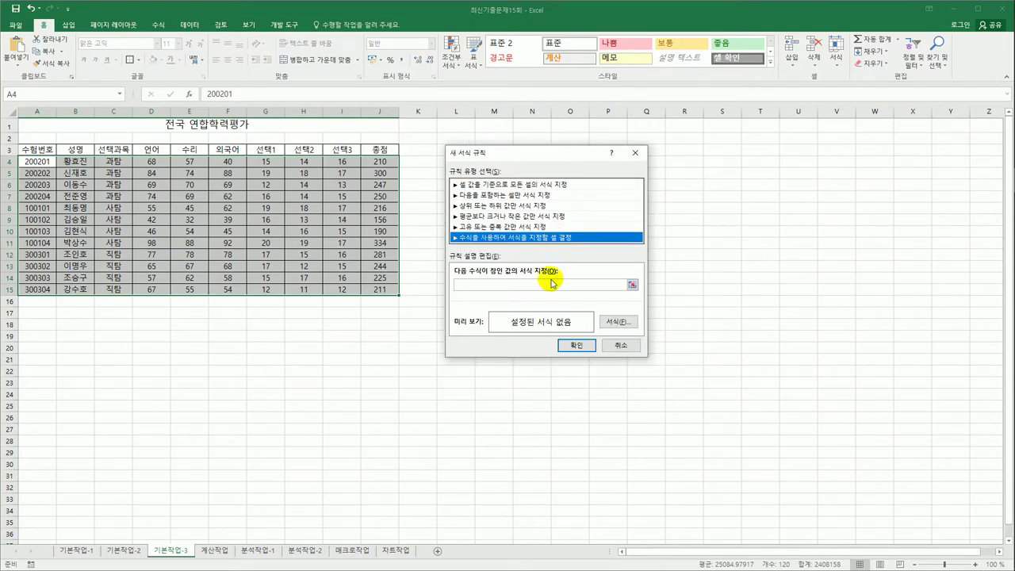
Enter =$D4<=$E4 as the rule's formula, comparing the 언어 score with the 수리 score.
{"action": "left_click", "coordinate": [551, 284]}
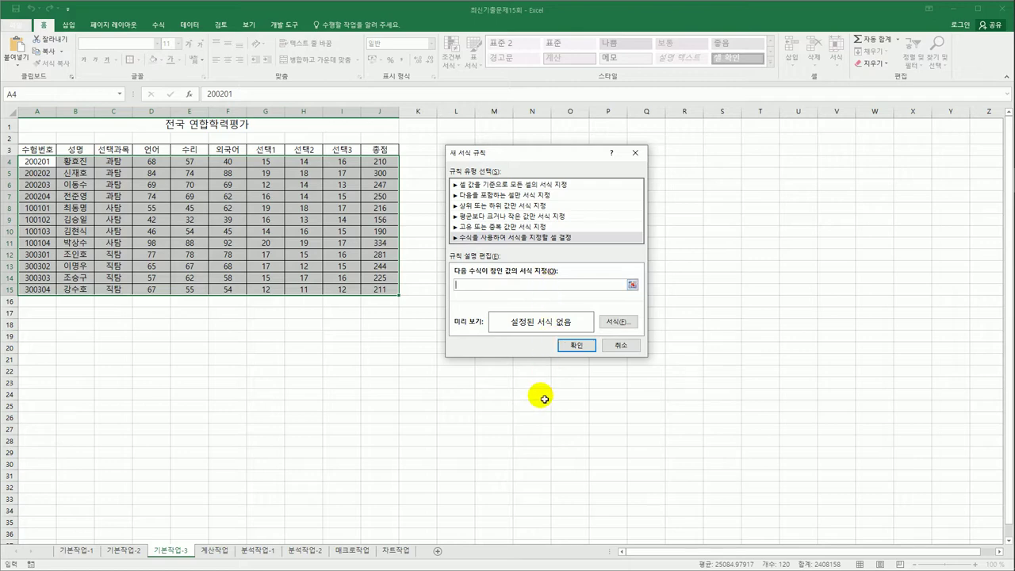
{"action": "type", "text": "="}
{"action": "left_click", "coordinate": [157, 165]}
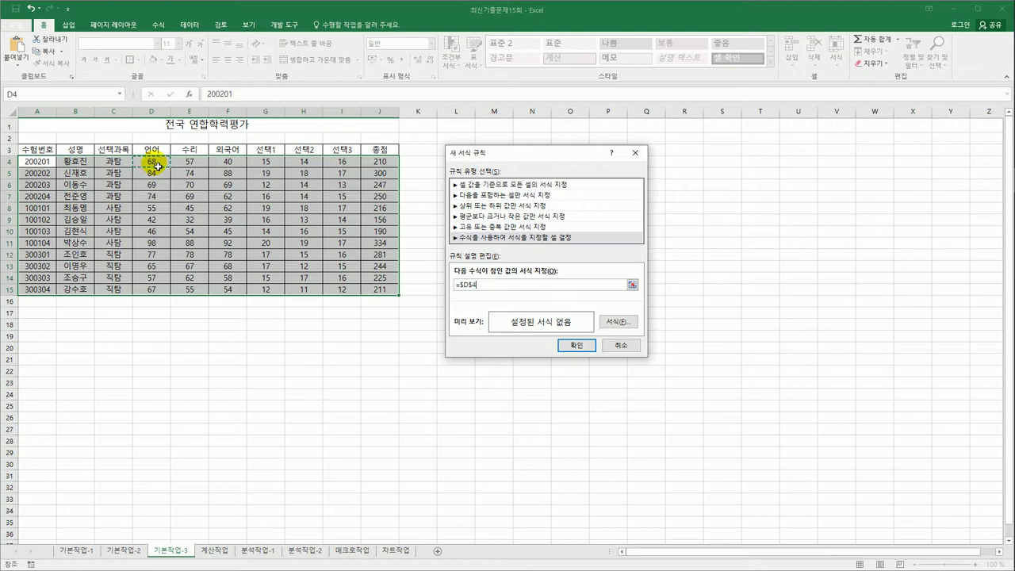
{"action": "key", "text": "F4"}
{"action": "key", "text": "F4"}
{"action": "type", "text": "<="}
{"action": "left_click", "coordinate": [185, 167]}
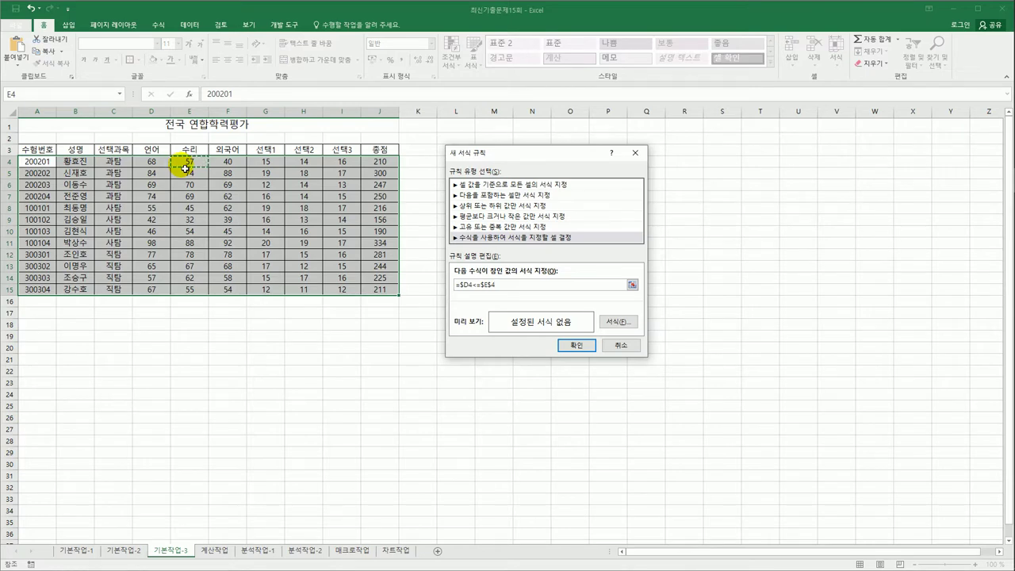
{"action": "key", "text": "F4"}
{"action": "key", "text": "F4"}
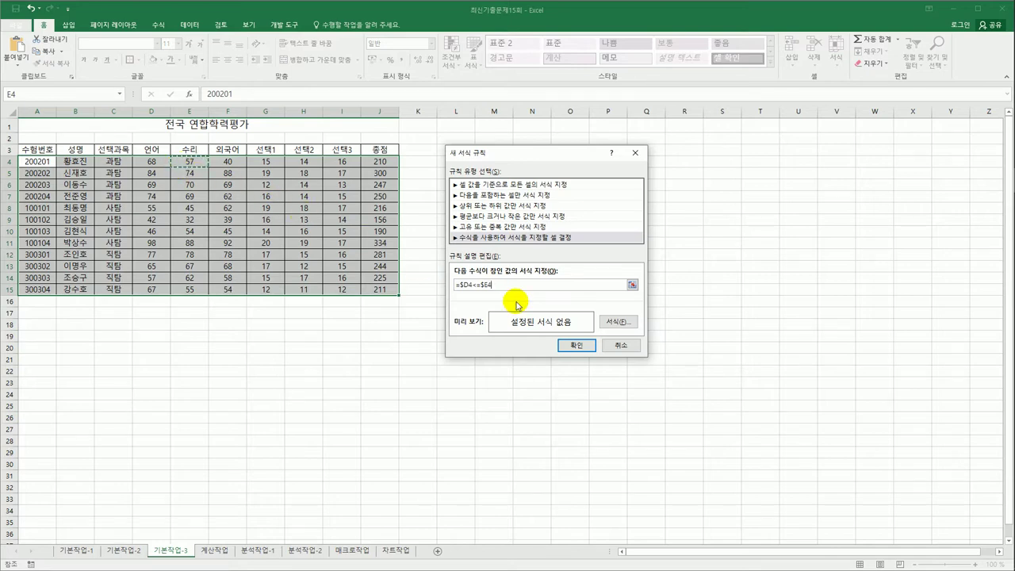
Set the rule's font color to the standard blue and apply the rule to the score table.
{"action": "left_click", "coordinate": [610, 325]}
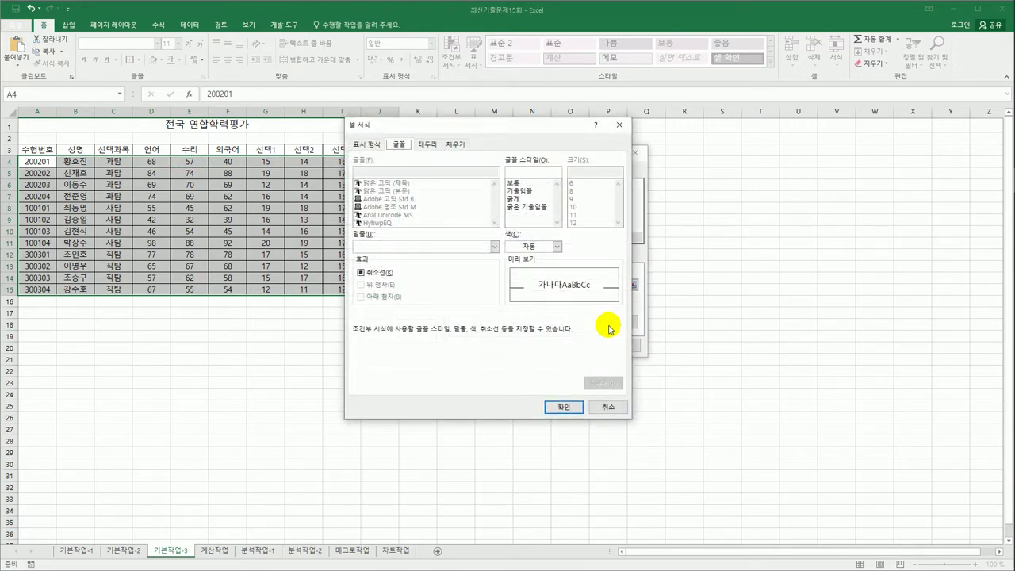
{"action": "left_click", "coordinate": [558, 246]}
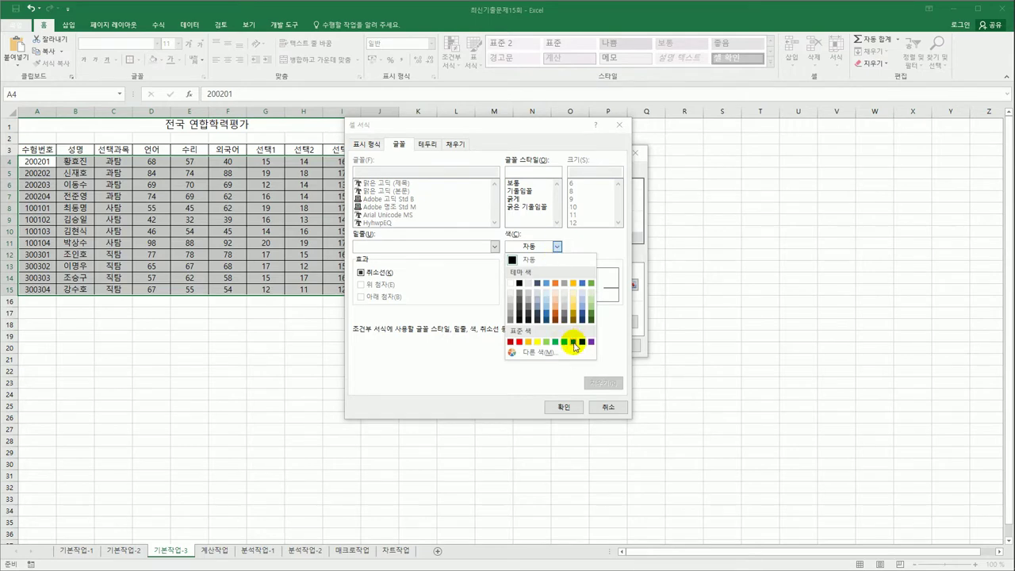
{"action": "left_click", "coordinate": [574, 342]}
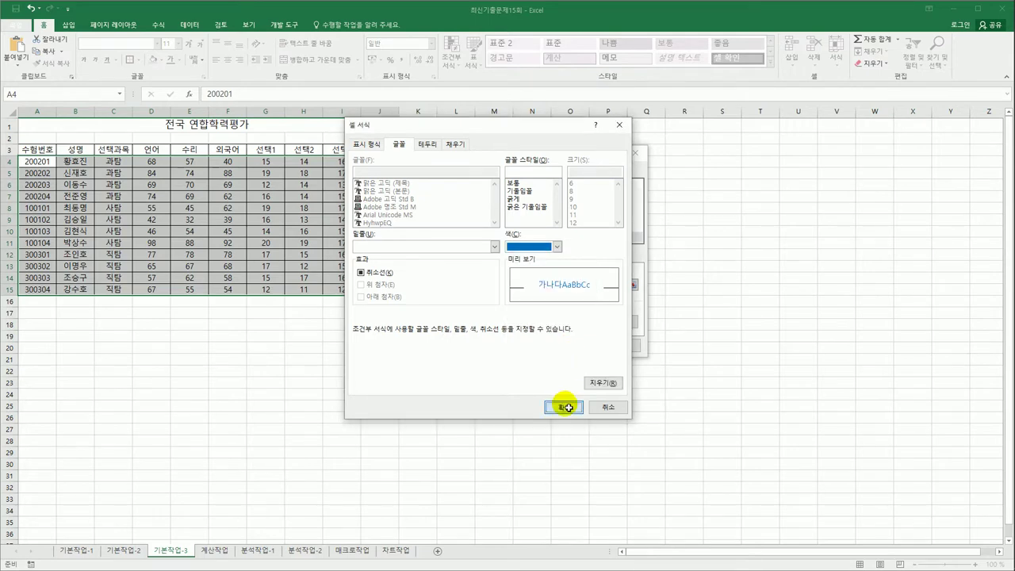
{"action": "left_click", "coordinate": [564, 407]}
{"action": "left_click", "coordinate": [591, 347]}
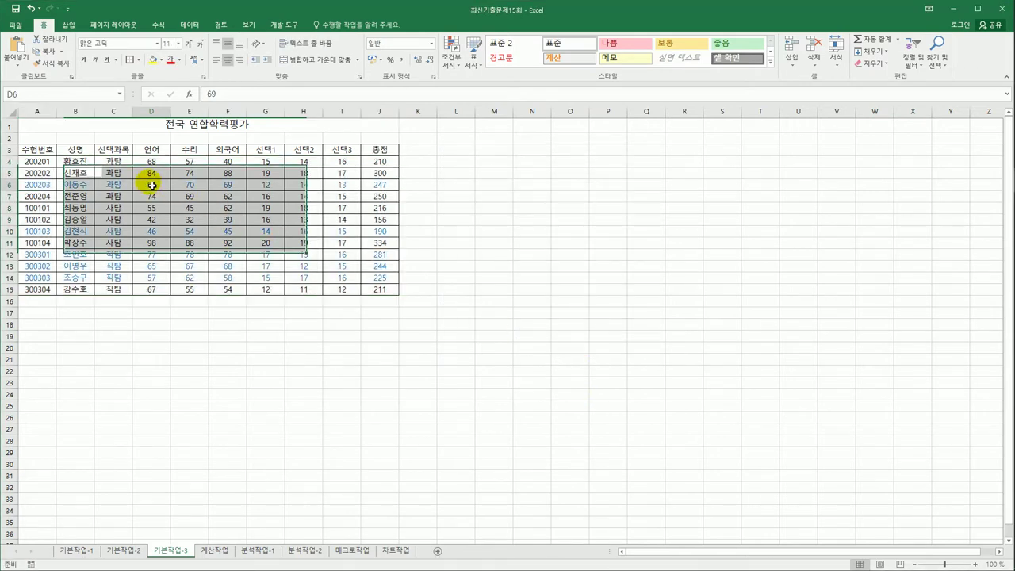
{"action": "left_click", "coordinate": [192, 188]}
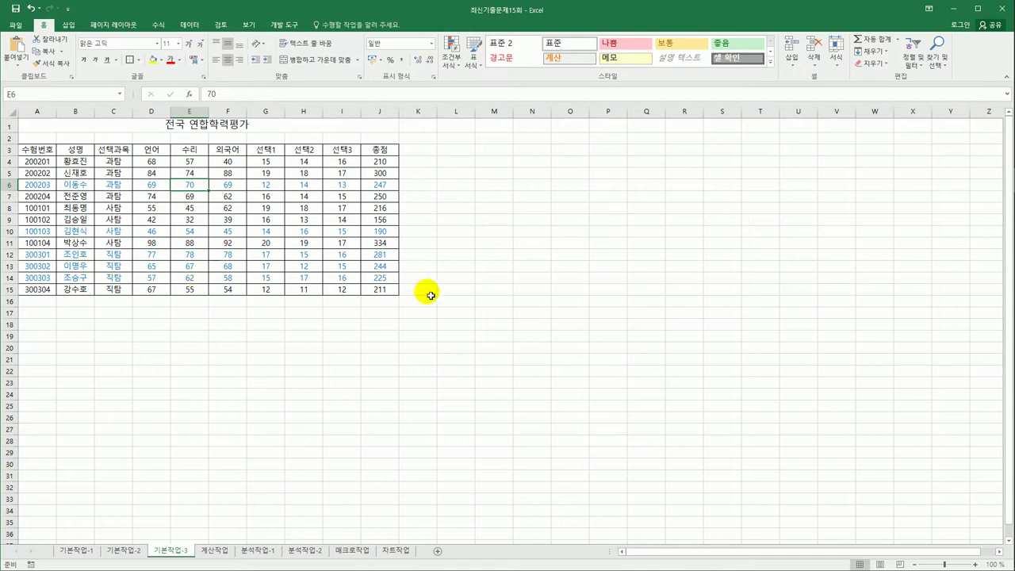
{"action": "left_click", "coordinate": [456, 302]}
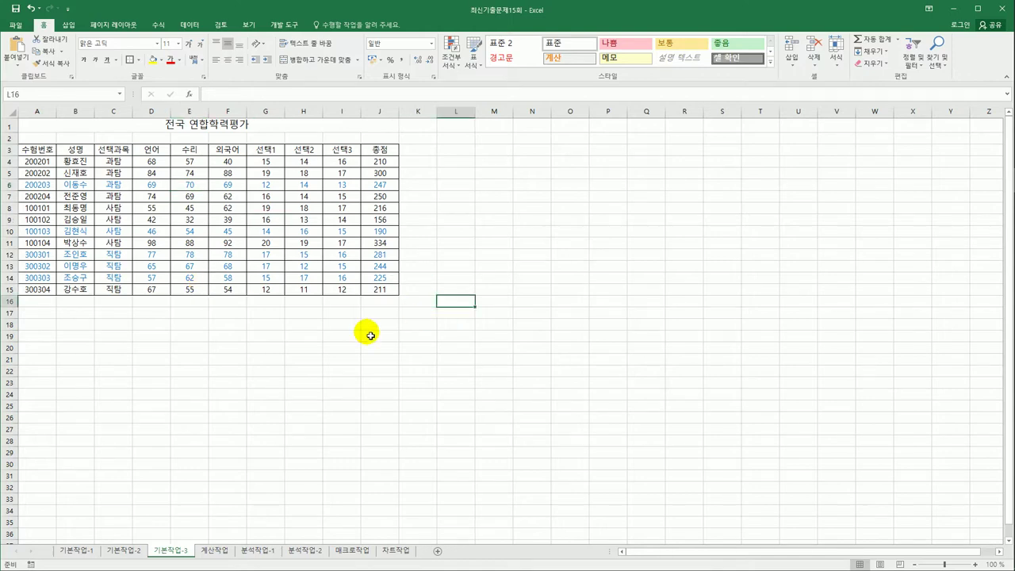
On the 계산작업 sheet, enter =MID(C3,4,1) in D3 to extract the fourth character of the 검사결과 code.
{"action": "left_click", "coordinate": [215, 550]}
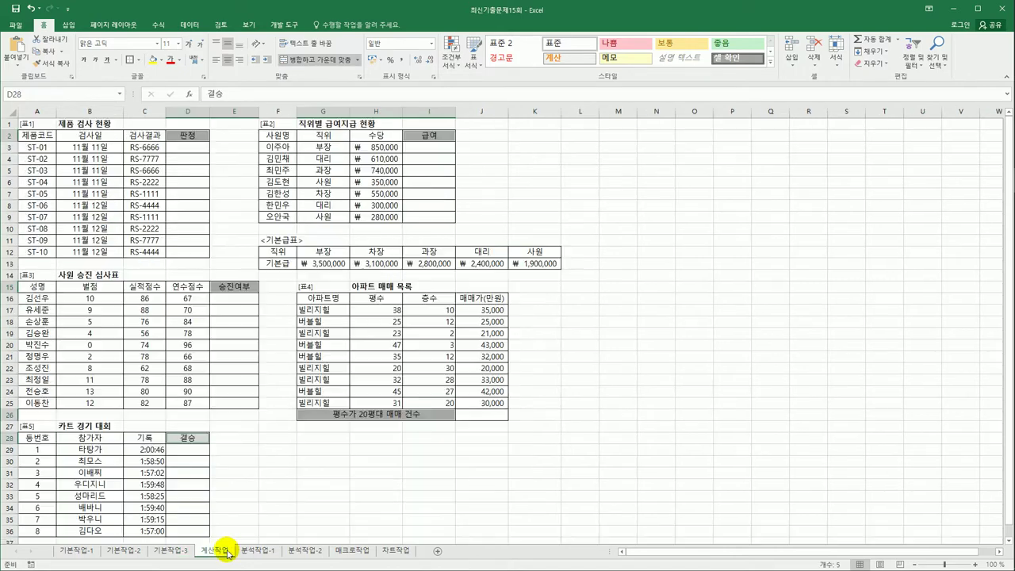
{"action": "left_click", "coordinate": [553, 502]}
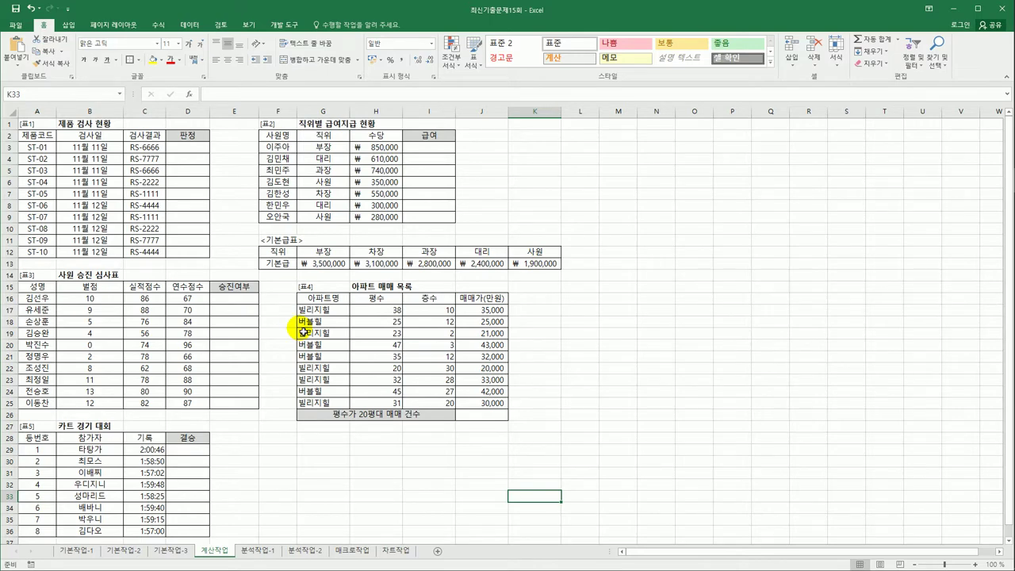
{"action": "left_click", "coordinate": [157, 149]}
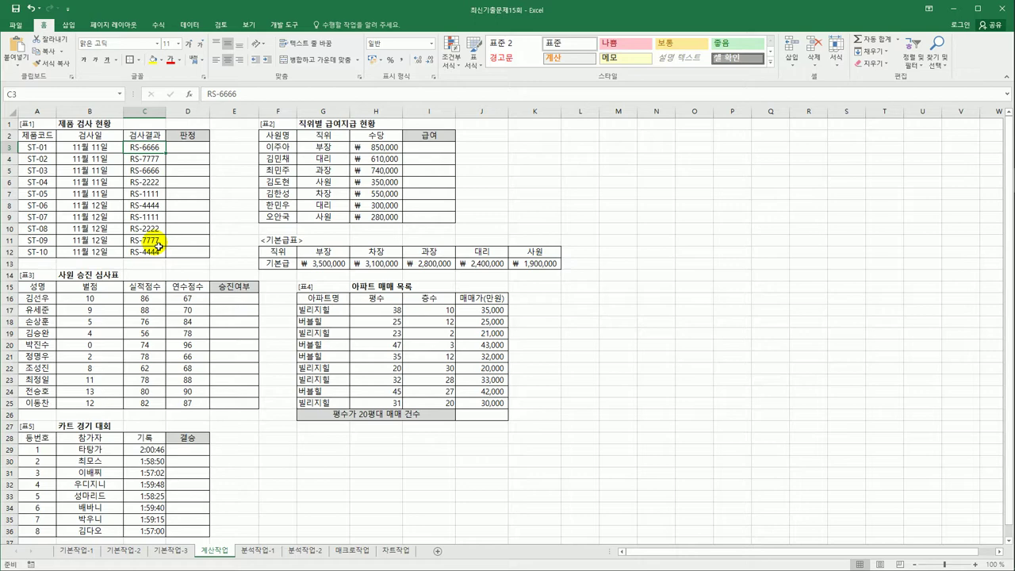
{"action": "left_click", "coordinate": [181, 151]}
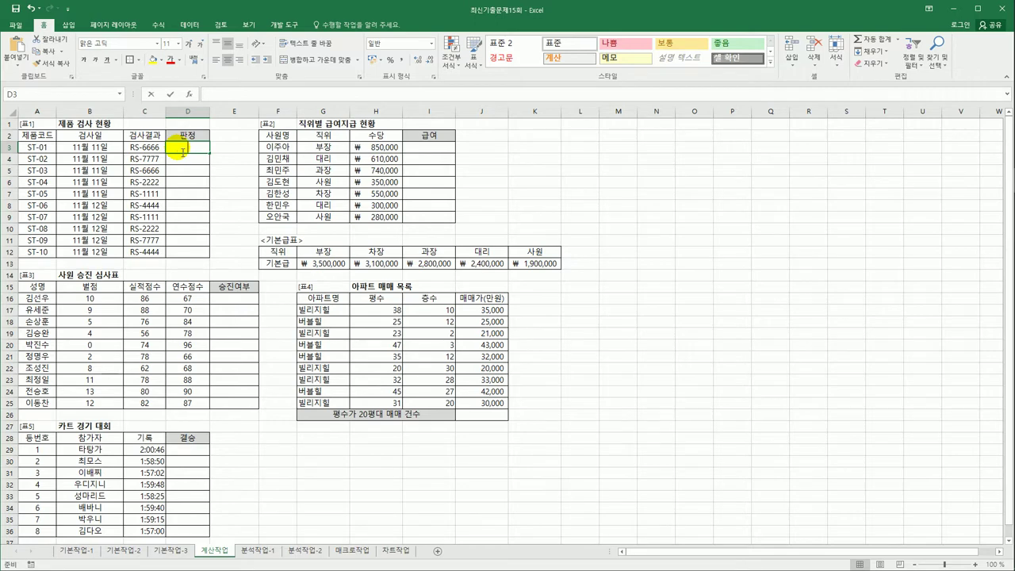
{"action": "type", "text": "=ㅡ"}
{"action": "key", "text": "BackSpace"}
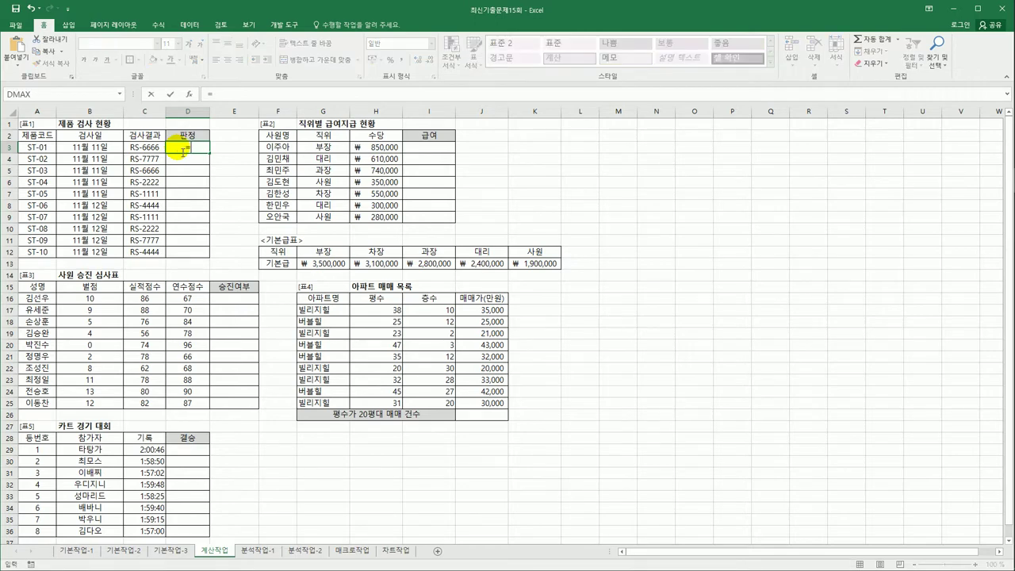
{"action": "type", "text": "mi"}
{"action": "key", "text": "Tab"}
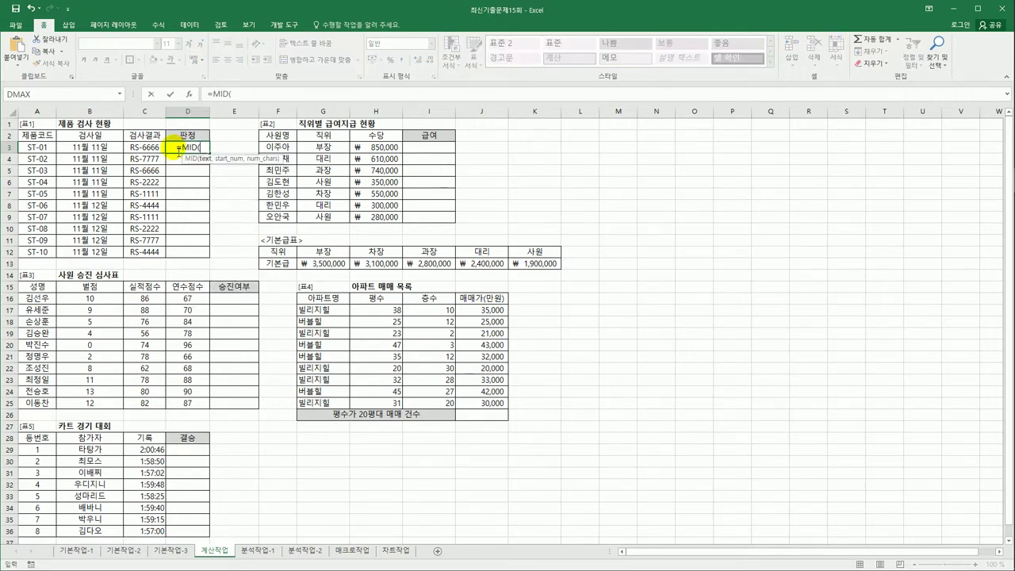
{"action": "left_click", "coordinate": [151, 147]}
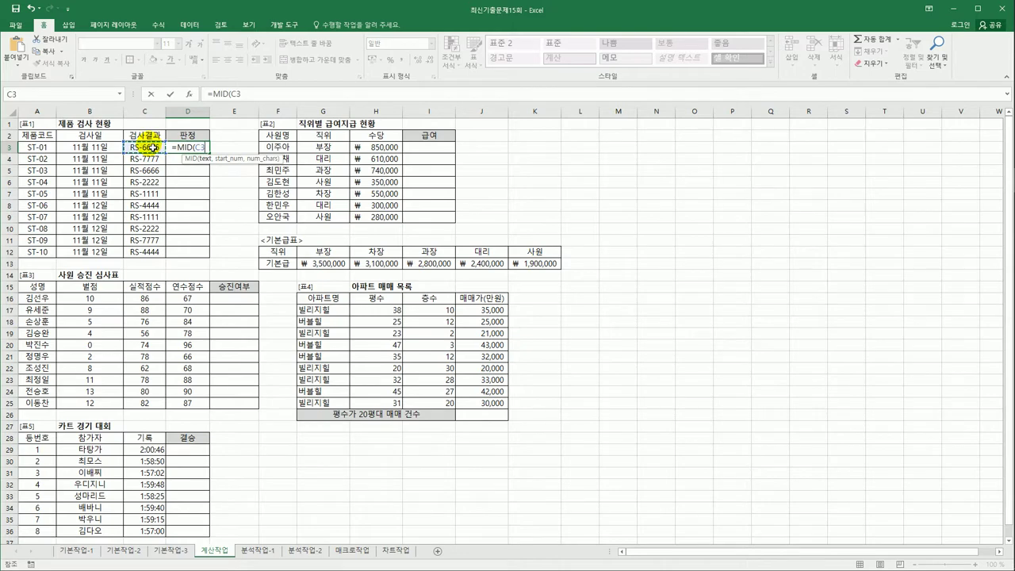
{"action": "type", "text": ",4,"}
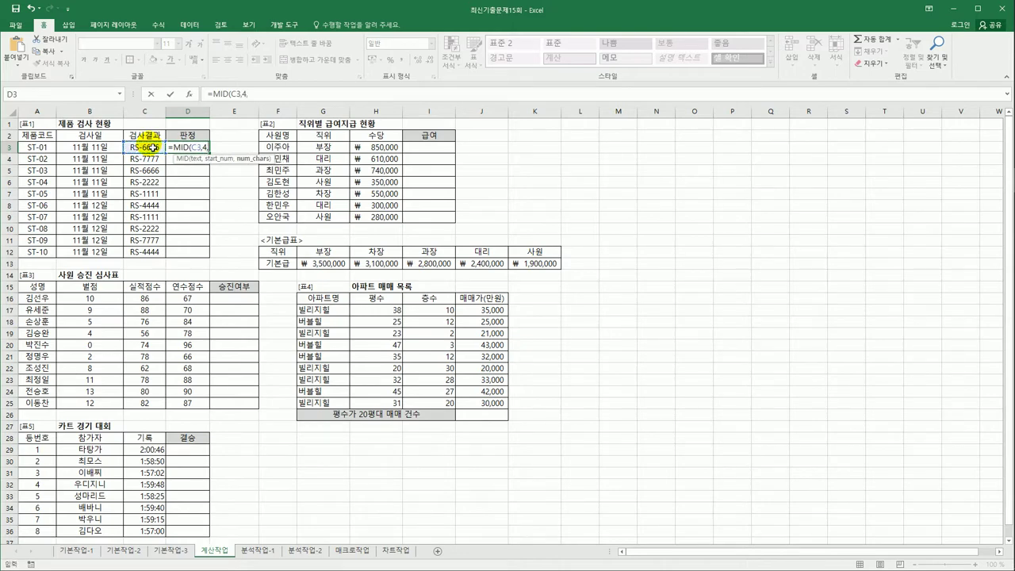
{"action": "type", "text": "1)"}
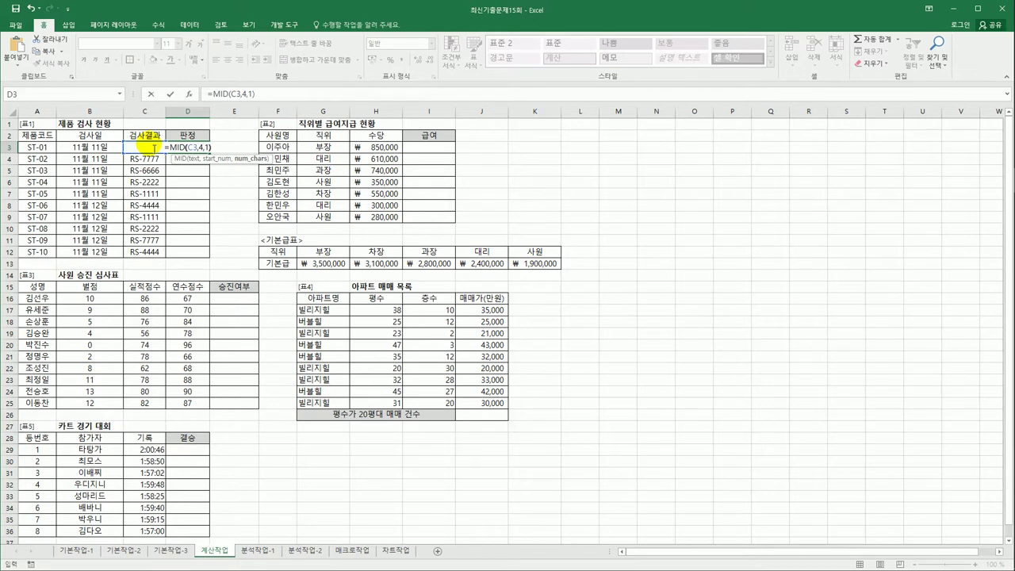
{"action": "key", "text": "Return"}
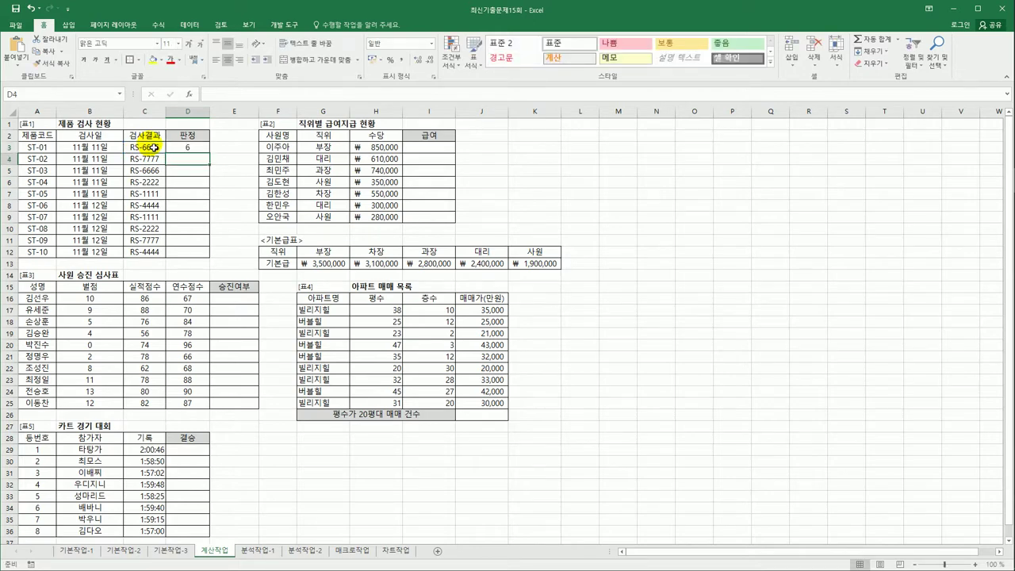
Fill the MID formula from D3 down to D12 and check the copied cells.
{"action": "left_click", "coordinate": [198, 147]}
{"action": "left_click_drag", "start_coordinate": [208, 153], "coordinate": [201, 257]}
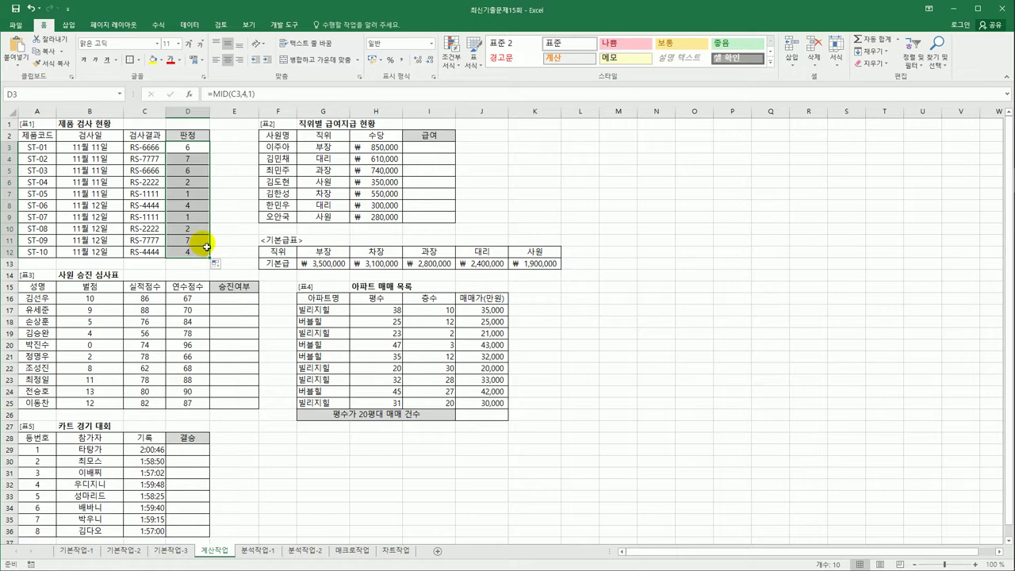
{"action": "left_click", "coordinate": [195, 193]}
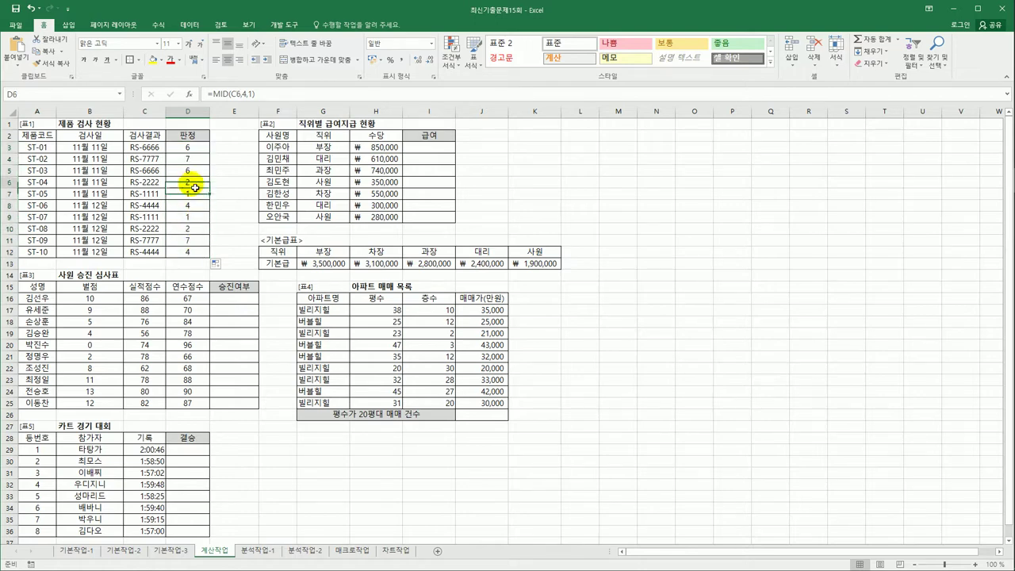
{"action": "left_click", "coordinate": [198, 207]}
Wrap D3's MID formula in CHOOSE with four empty-text values: =CHOOSE(MID(C3,4,1),"","","","").
{"action": "left_click", "coordinate": [176, 145]}
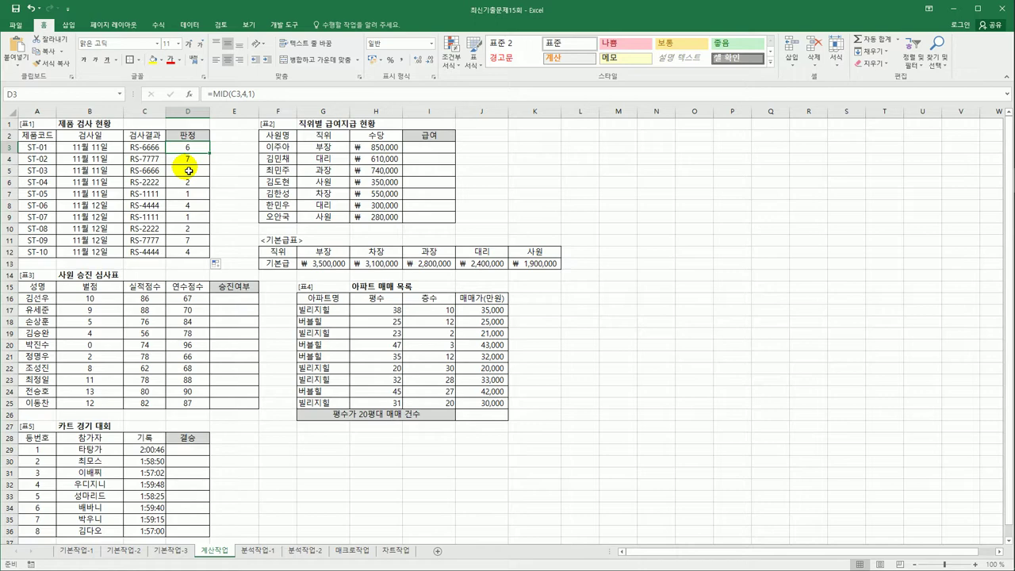
{"action": "left_click", "coordinate": [211, 94]}
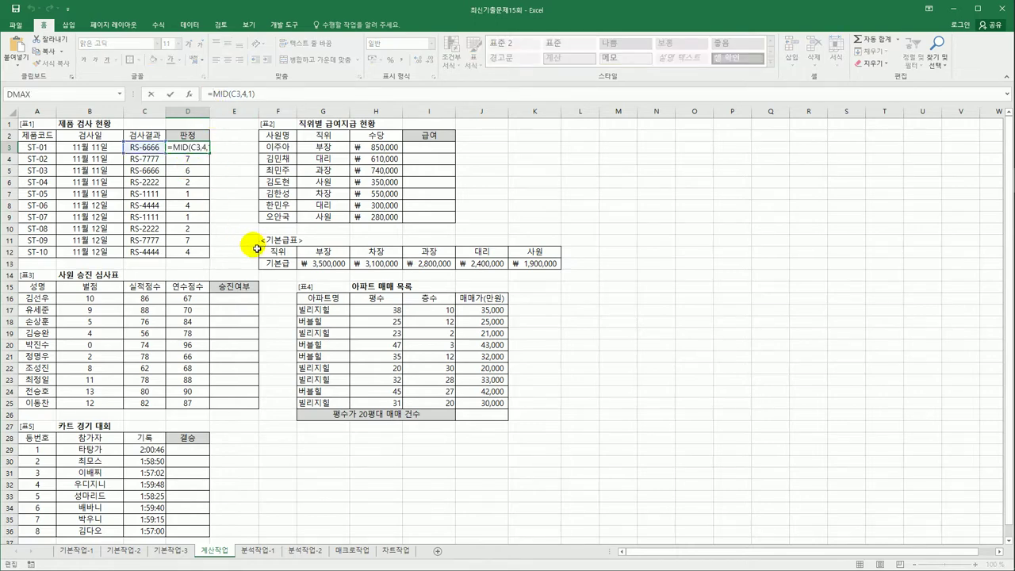
{"action": "type", "text": "cho"}
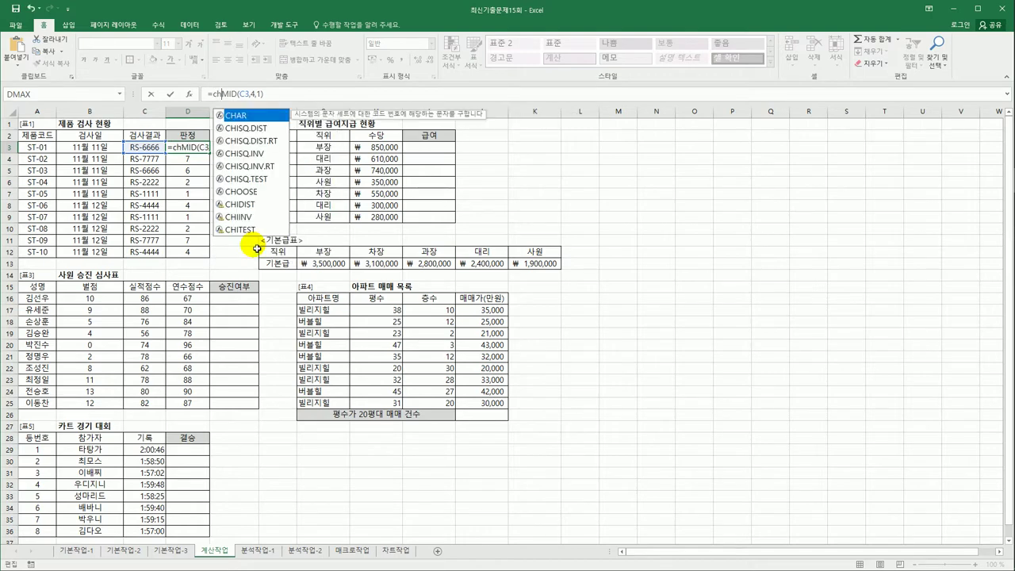
{"action": "key", "text": "Tab"}
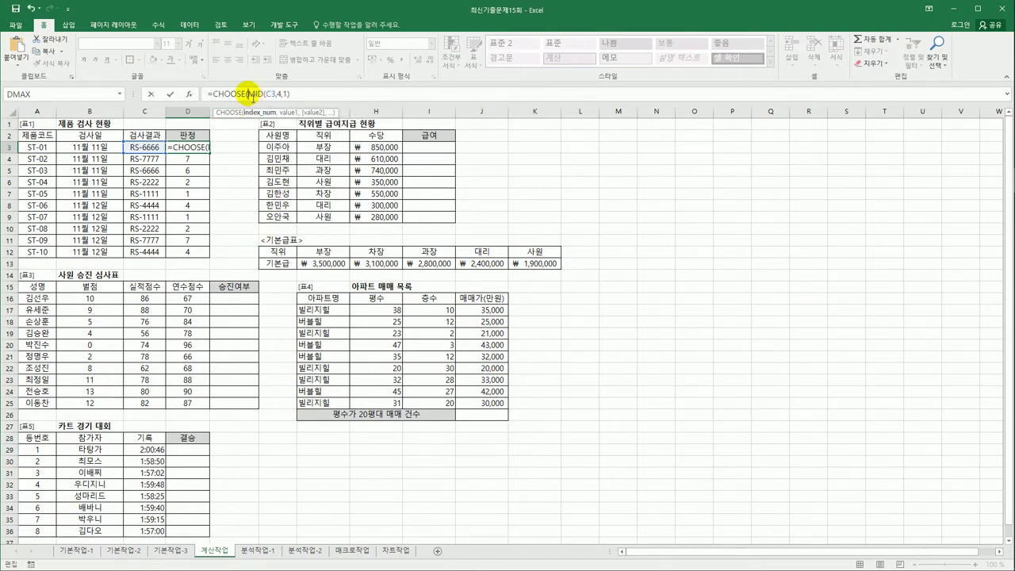
{"action": "left_click", "coordinate": [291, 94]}
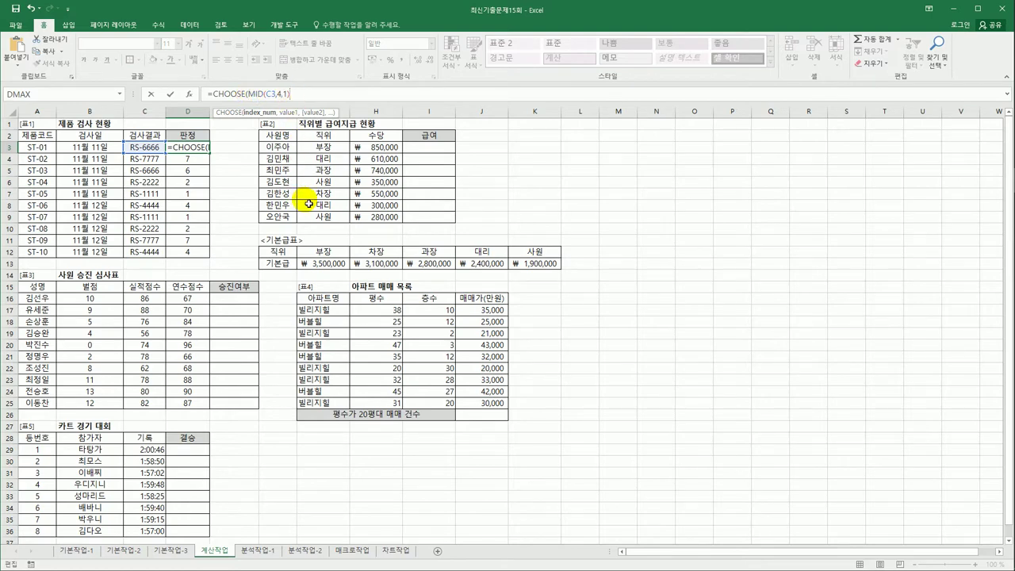
{"action": "type", "text": ","}
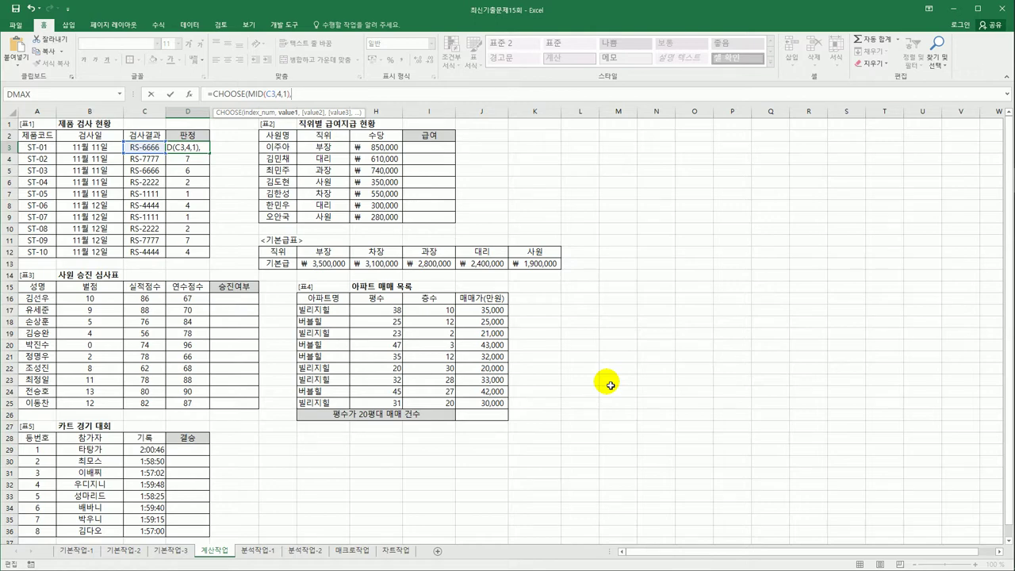
{"action": "type", "text": "\"\",\"\""}
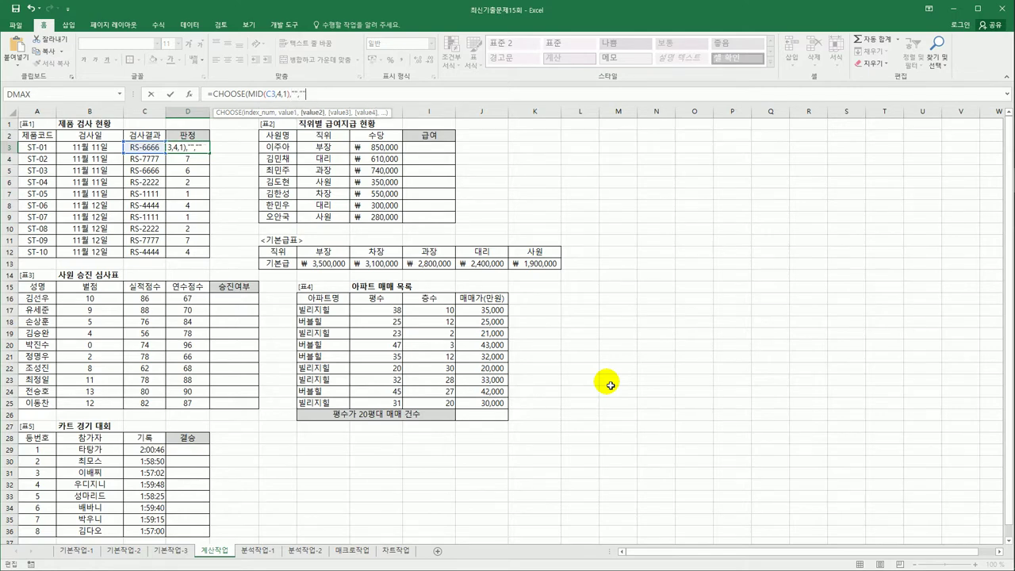
{"action": "type", "text": ",\"\","}
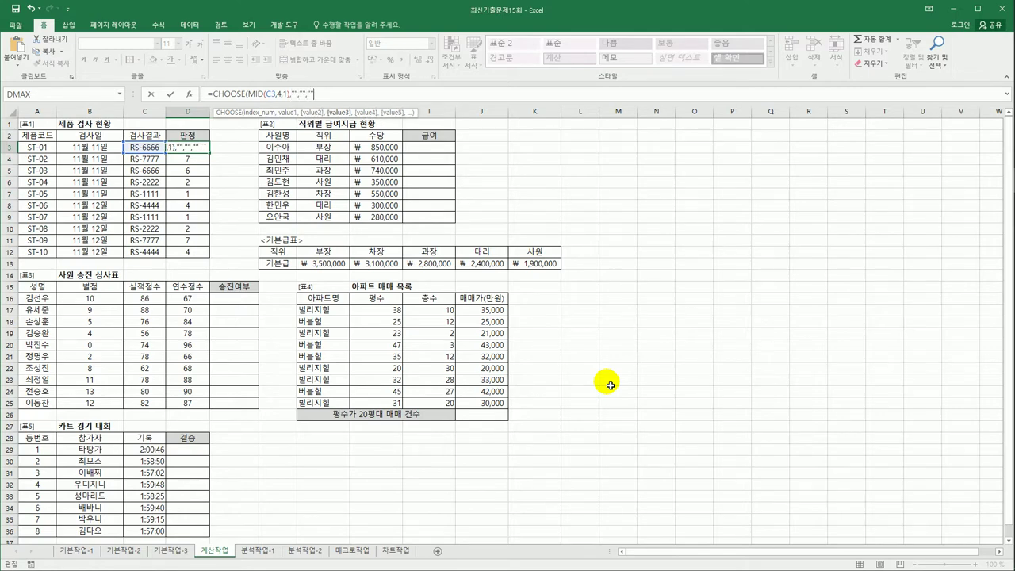
{"action": "type", "text": "\"\""}
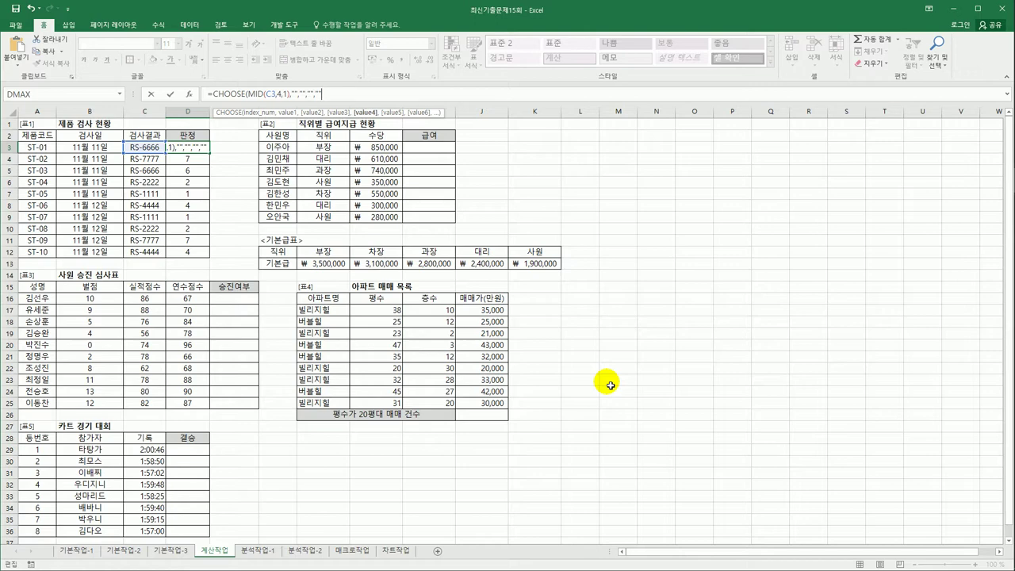
{"action": "key", "text": "Return"}
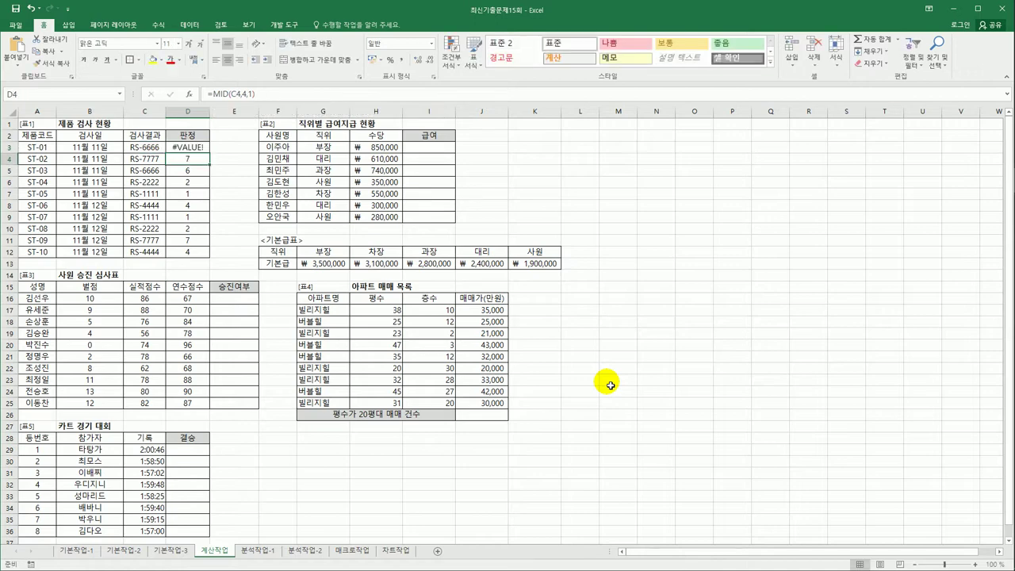
Fill the CHOOSE formula from D3 down to D12 and inspect a copied cell.
{"action": "key", "text": "Up"}
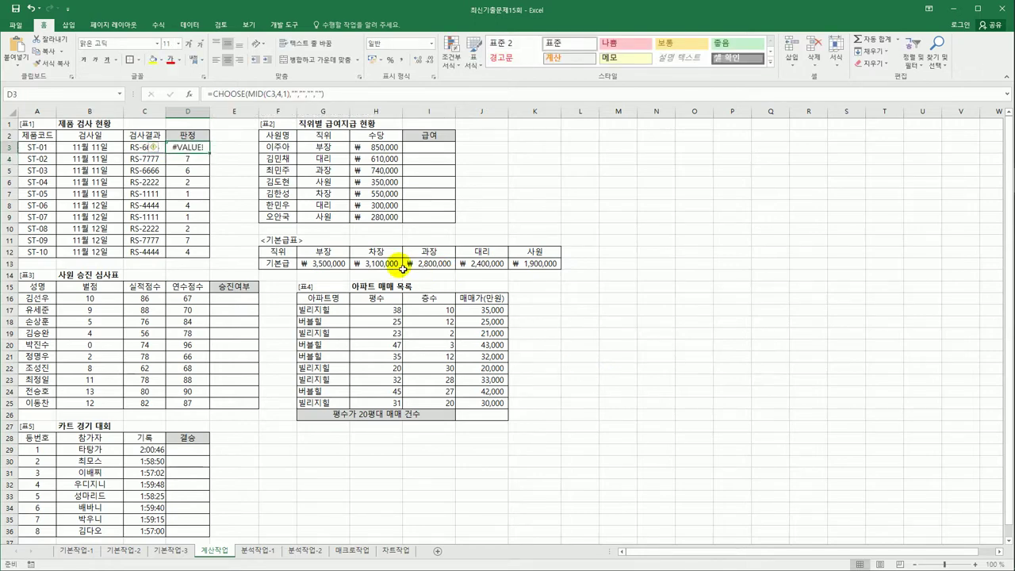
{"action": "left_click_drag", "start_coordinate": [211, 154], "coordinate": [199, 259]}
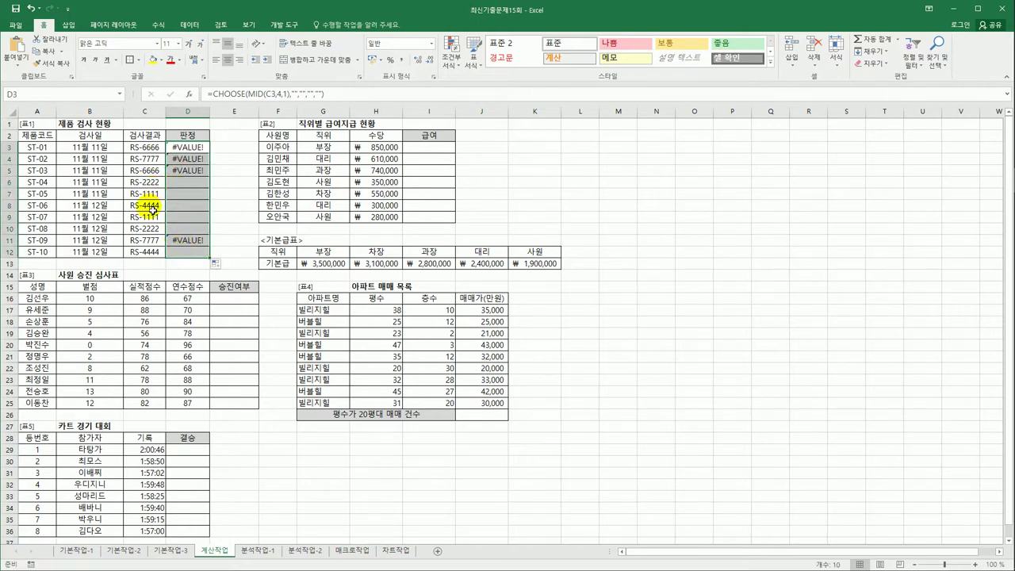
{"action": "left_click", "coordinate": [187, 188]}
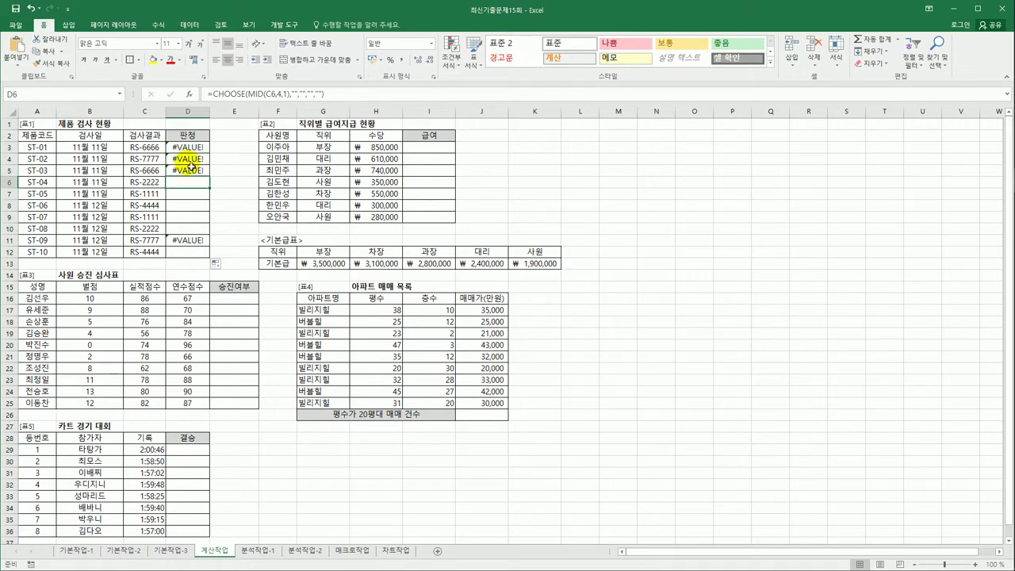
Wrap D3's CHOOSE formula in IFERROR with "불량" as the error value and fill it down to D12.
{"action": "left_click", "coordinate": [192, 148]}
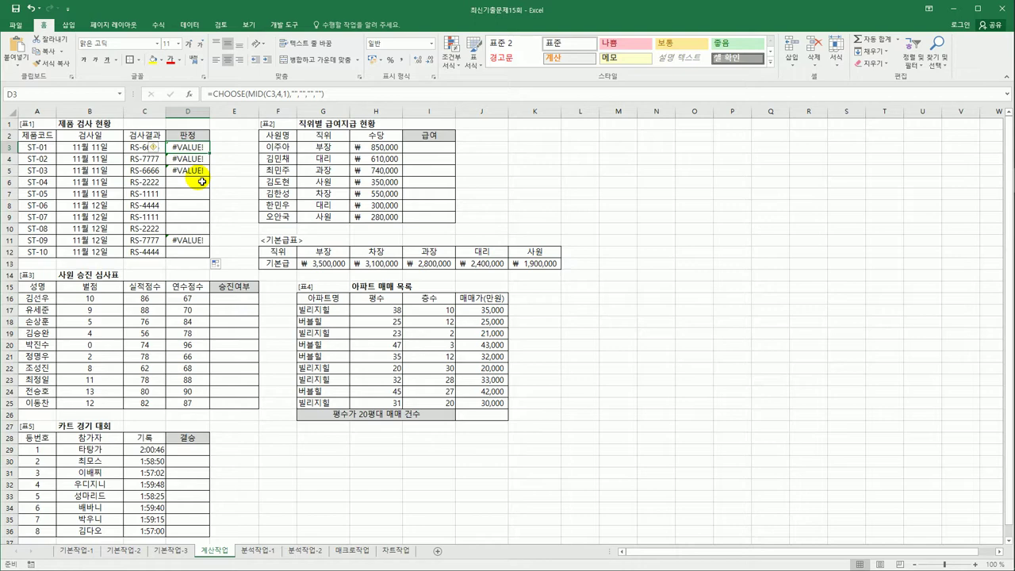
{"action": "left_click", "coordinate": [213, 94]}
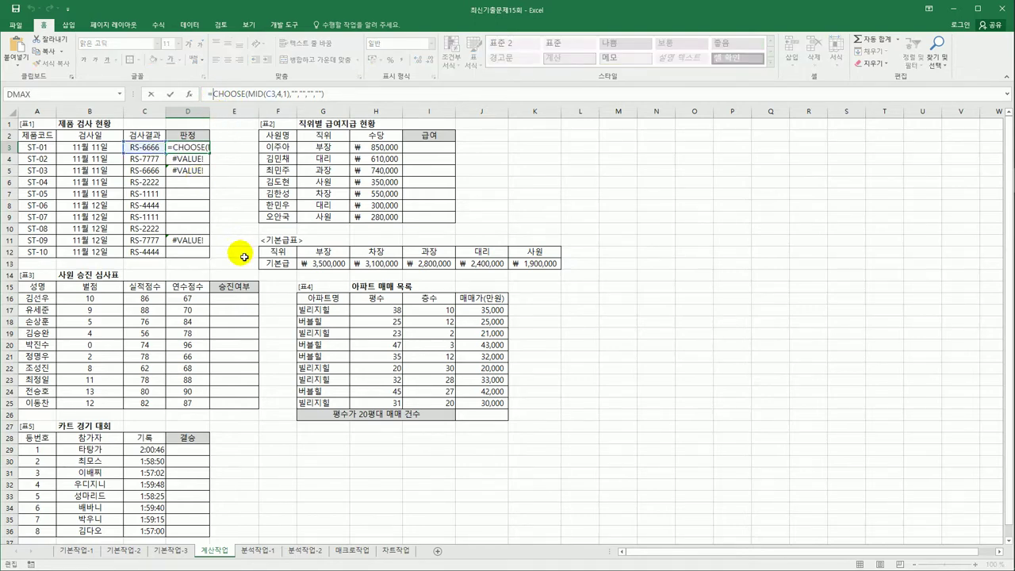
{"action": "type", "text": "IFERROR("}
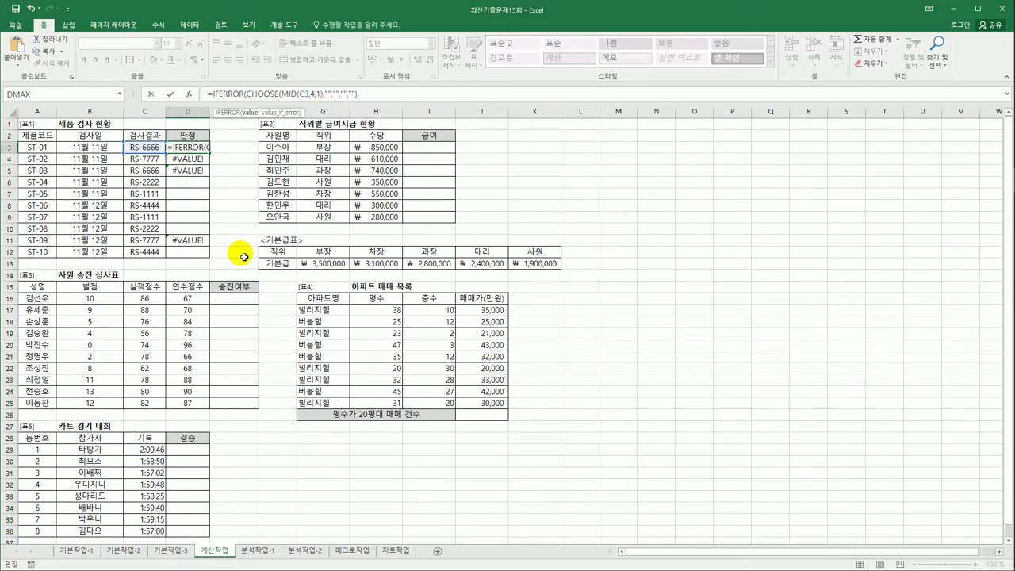
{"action": "left_click", "coordinate": [386, 100]}
{"action": "type", "text": ","}
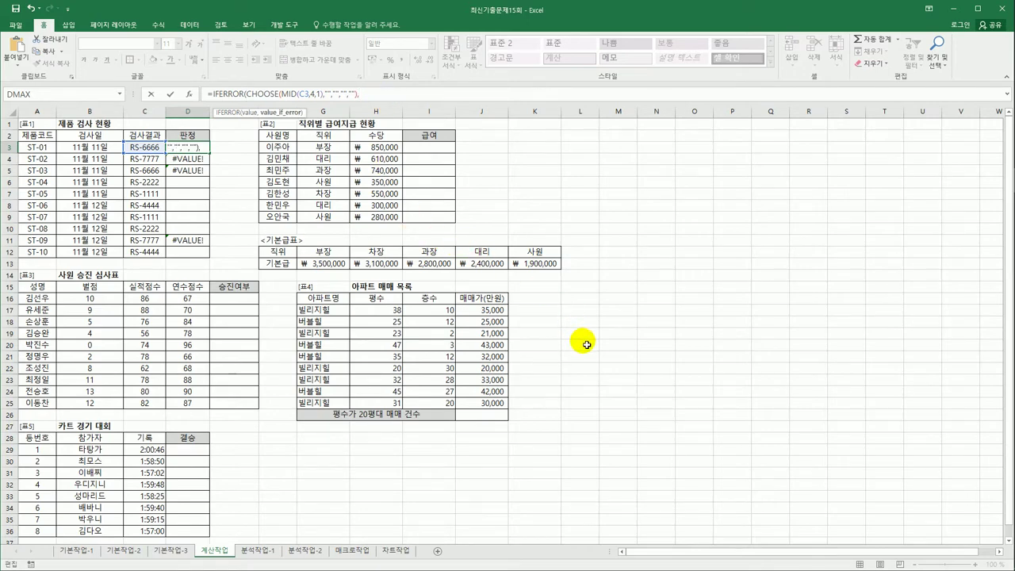
{"action": "type", "text": "\"ㅂ"}
{"action": "type", "text": "불량\")"}
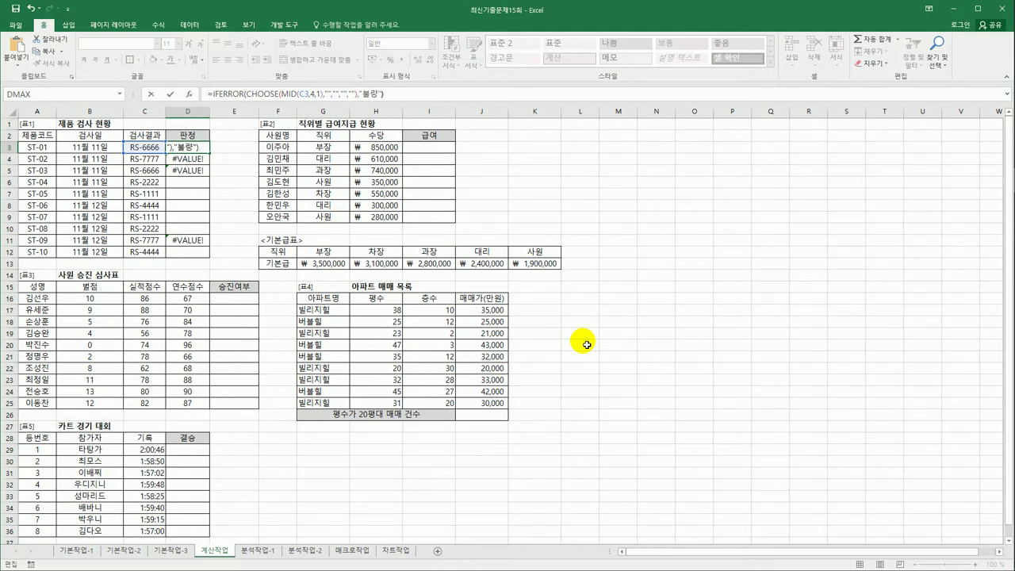
{"action": "key", "text": "ctrl+Return"}
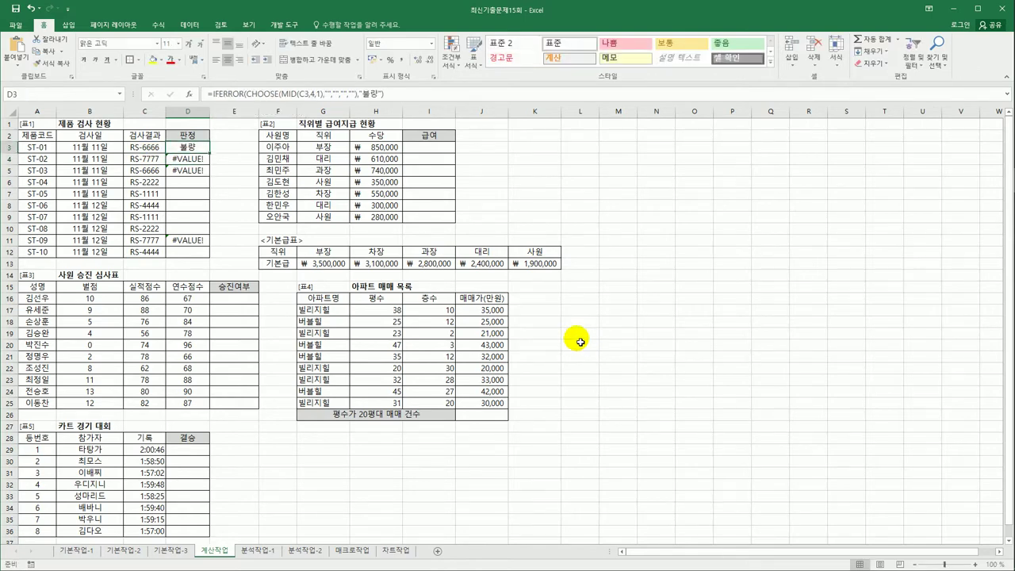
{"action": "left_click_drag", "start_coordinate": [212, 157], "coordinate": [205, 264]}
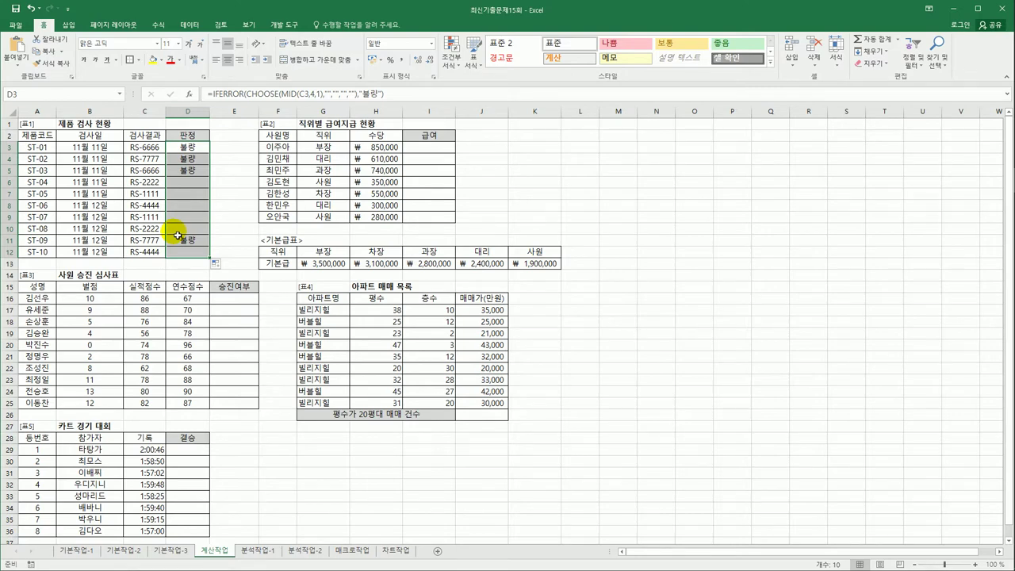
Examine the 직위 and 기본급 rows of the 기본급표 in G12:K13 for the 급여 calculation.
{"action": "left_click", "coordinate": [433, 150]}
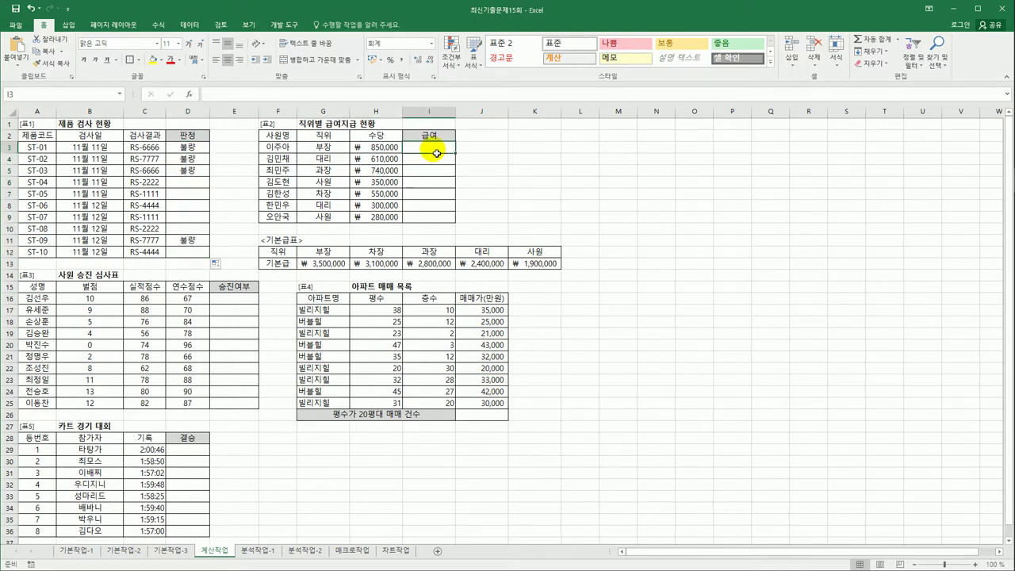
{"action": "left_click", "coordinate": [336, 255]}
{"action": "left_click_drag", "start_coordinate": [335, 254], "coordinate": [516, 259]}
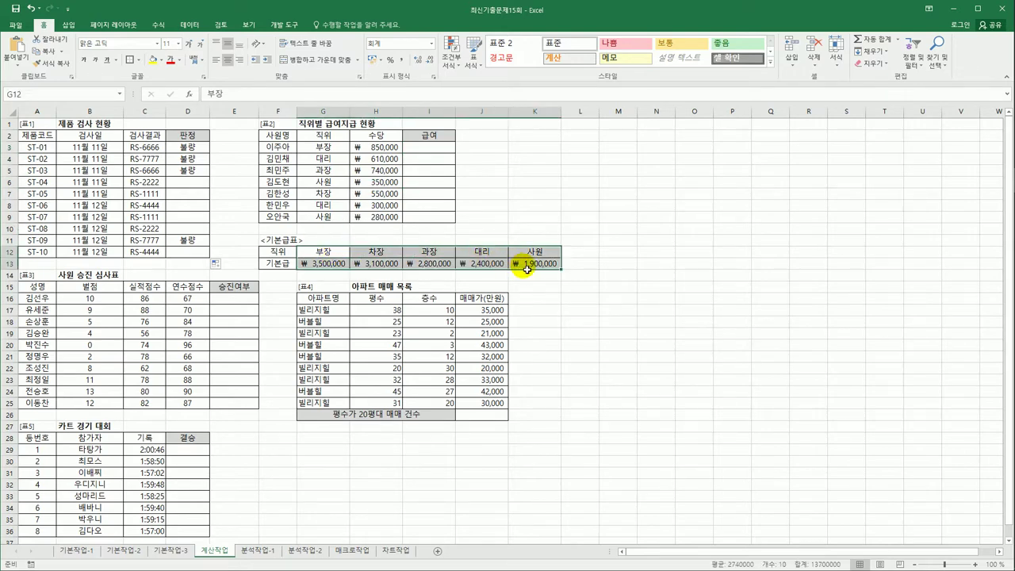
{"action": "left_click", "coordinate": [323, 254]}
{"action": "left_click_drag", "start_coordinate": [376, 255], "coordinate": [531, 265]}
{"action": "left_click_drag", "start_coordinate": [323, 255], "coordinate": [535, 269]}
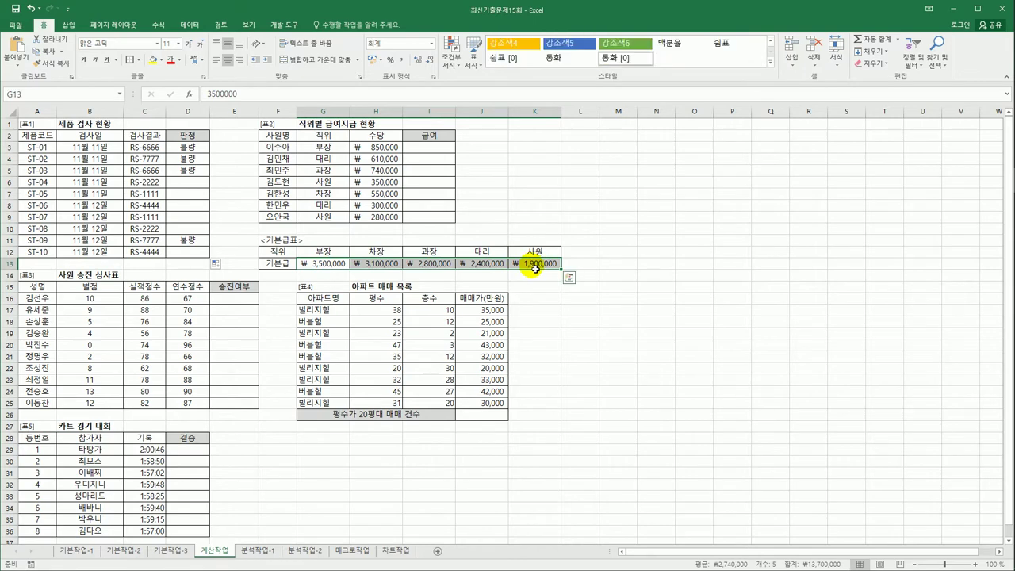
Start an HLOOKUP formula in I3 that looks up G3 in the absolute range $G$12:$K$13.
{"action": "left_click_drag", "start_coordinate": [335, 254], "coordinate": [529, 266]}
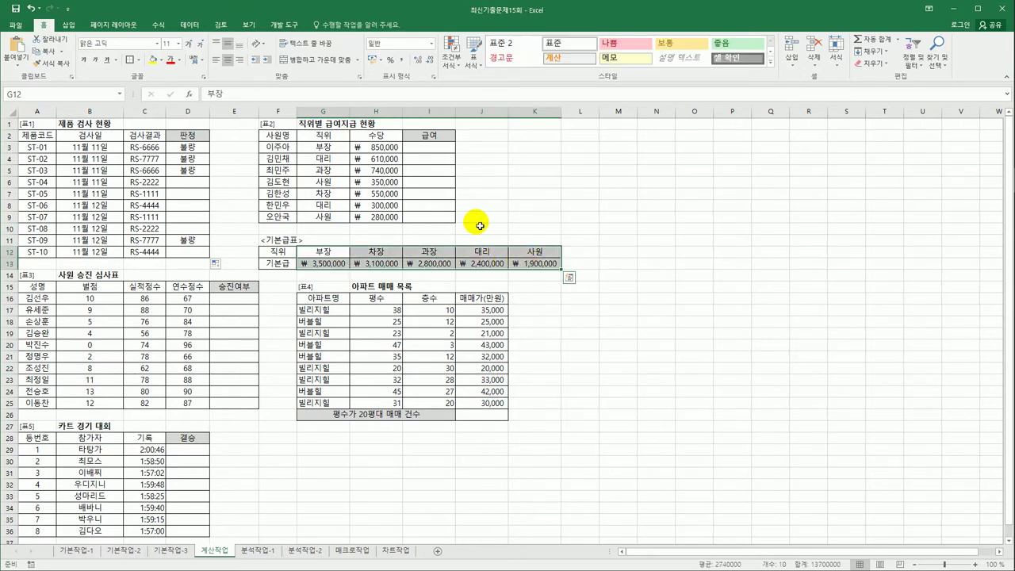
{"action": "left_click", "coordinate": [431, 150]}
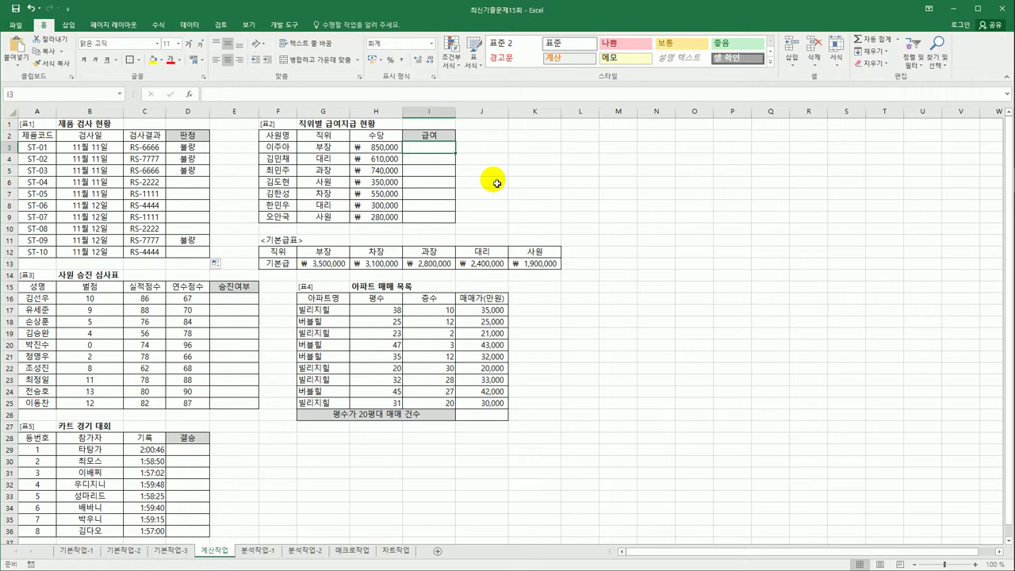
{"action": "key", "text": "F2"}
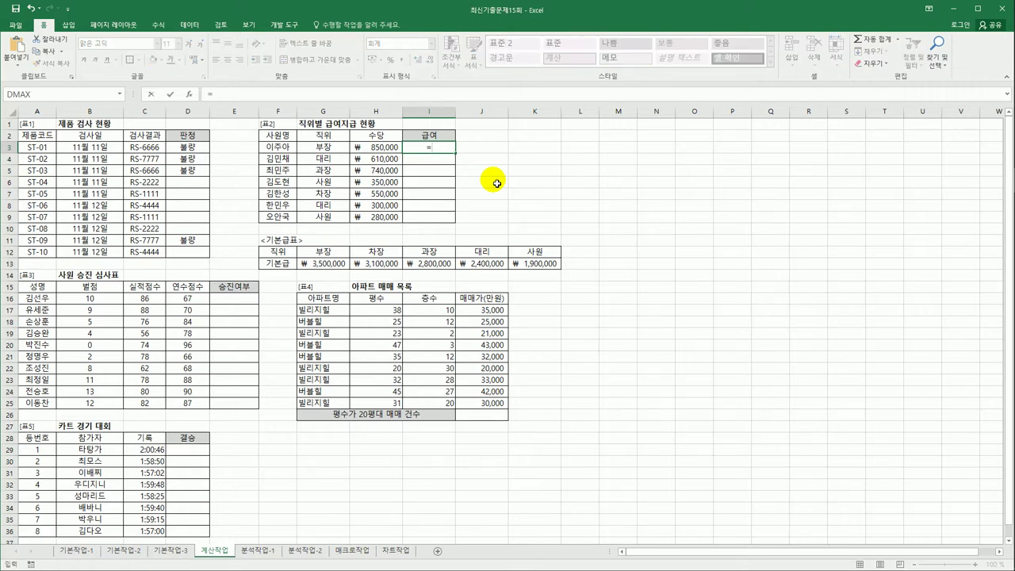
{"action": "type", "text": "=hl"}
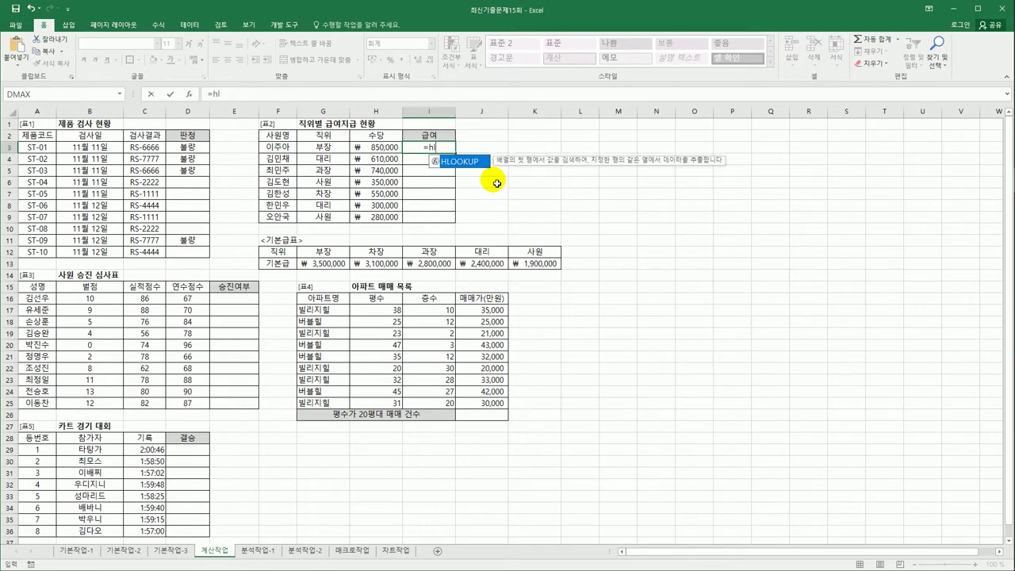
{"action": "key", "text": "Tab"}
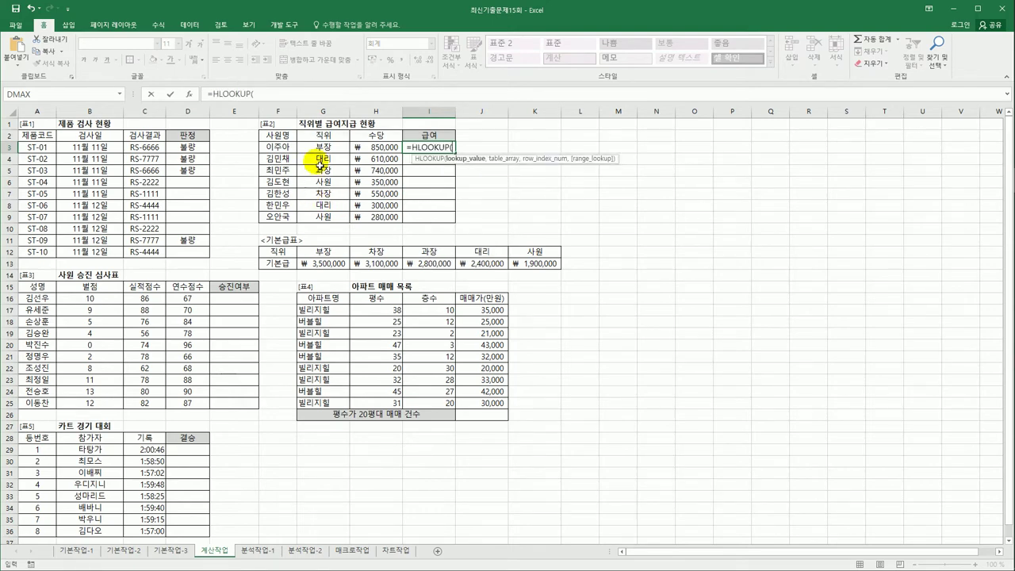
{"action": "left_click", "coordinate": [322, 150]}
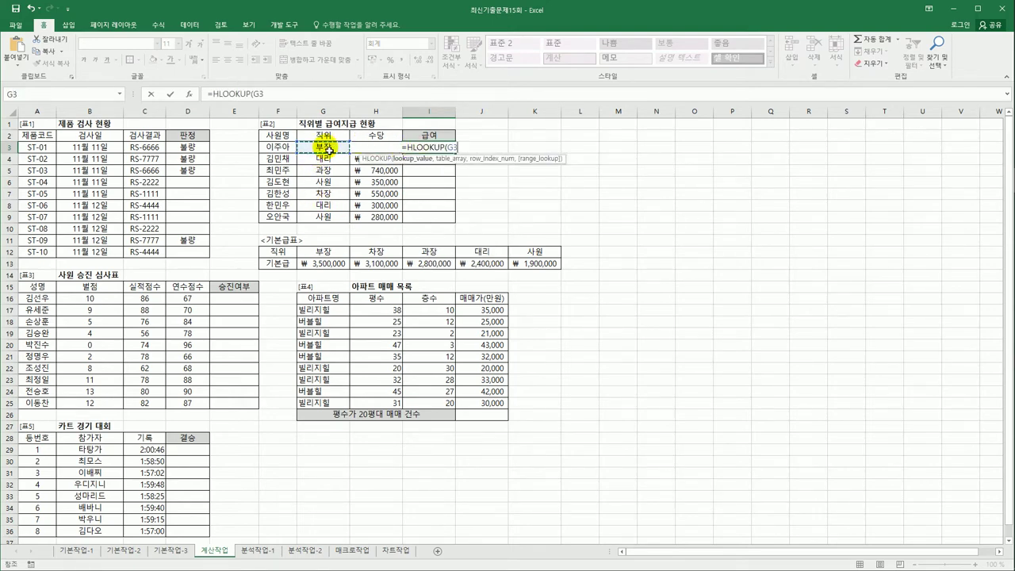
{"action": "type", "text": ","}
{"action": "left_click_drag", "start_coordinate": [333, 255], "coordinate": [516, 267]}
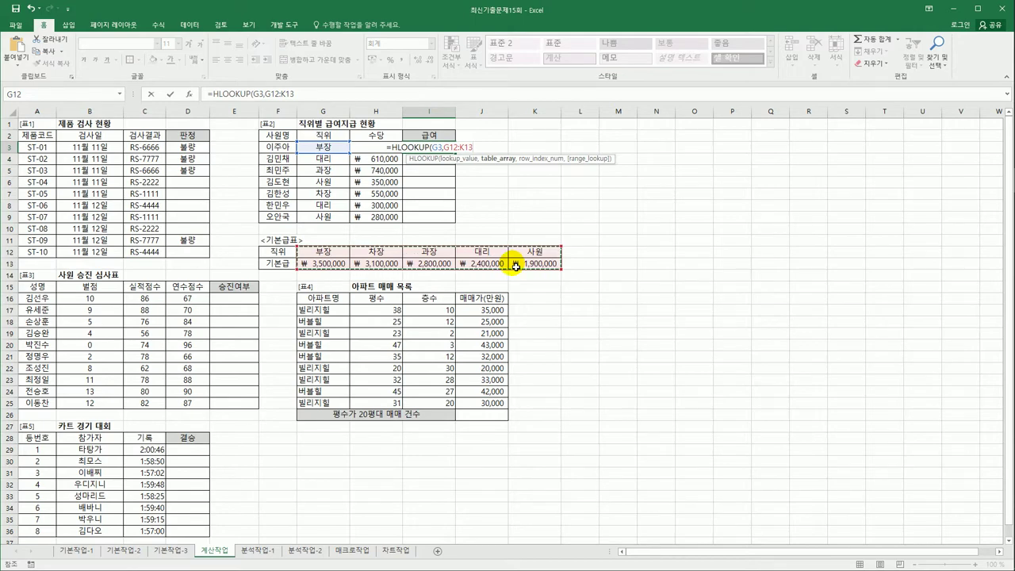
{"action": "key", "text": "F4"}
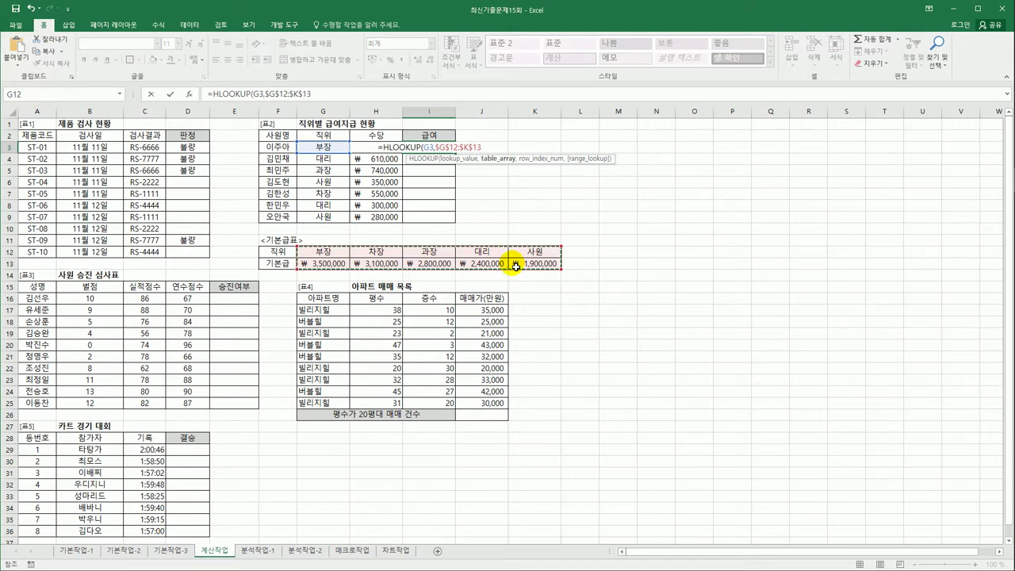
Complete I3's HLOOKUP with row index 2 and FALSE for an exact match, and fill it down to I9.
{"action": "type", "text": ","}
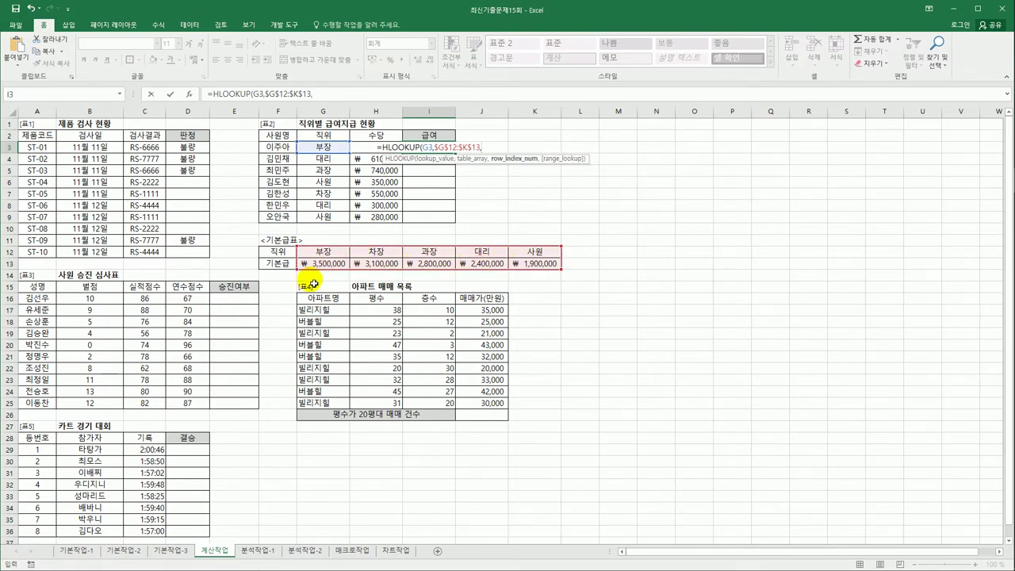
{"action": "type", "text": "2"}
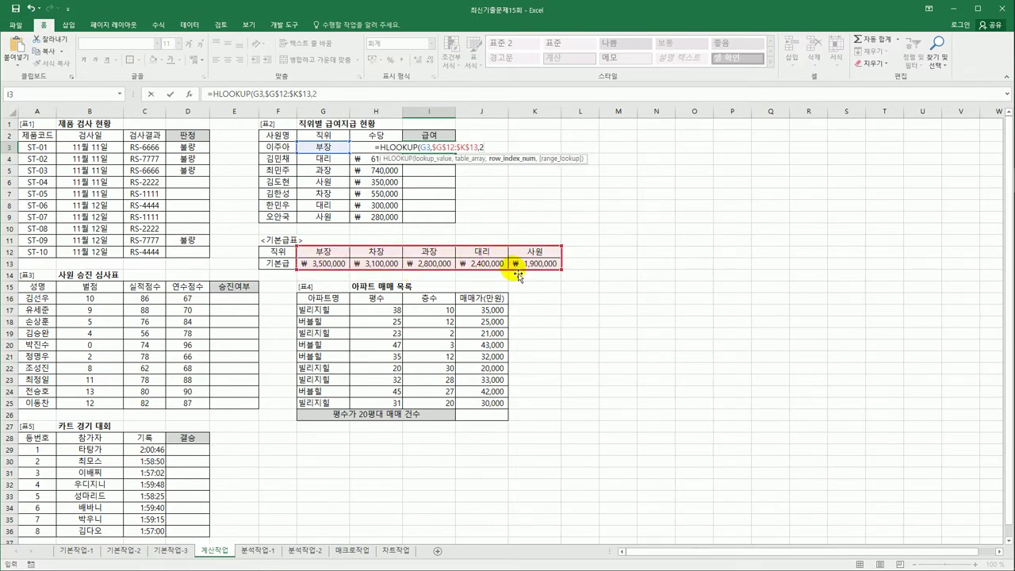
{"action": "type", "text": ","}
{"action": "left_click", "coordinate": [507, 184]}
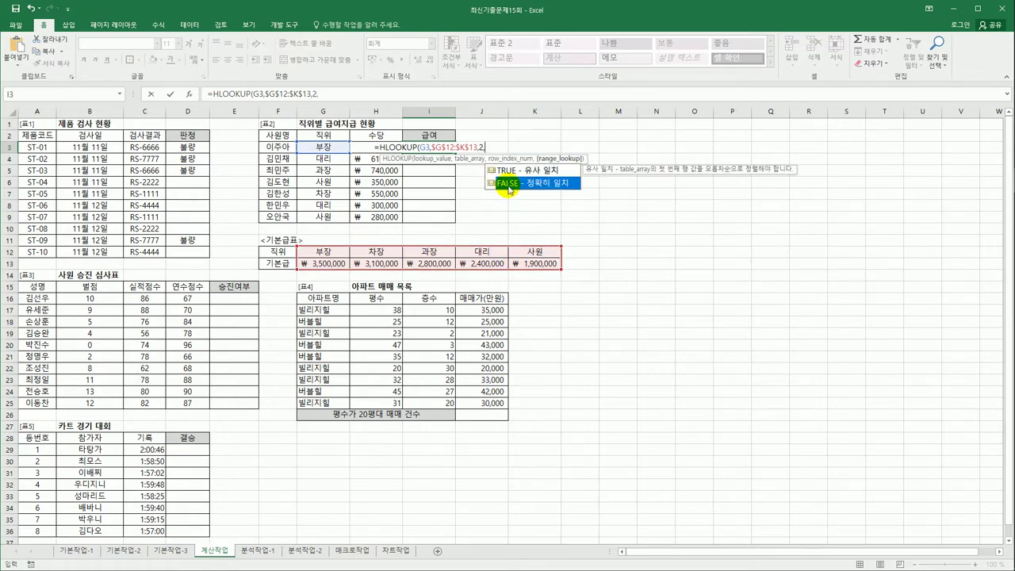
{"action": "double_click", "coordinate": [508, 186]}
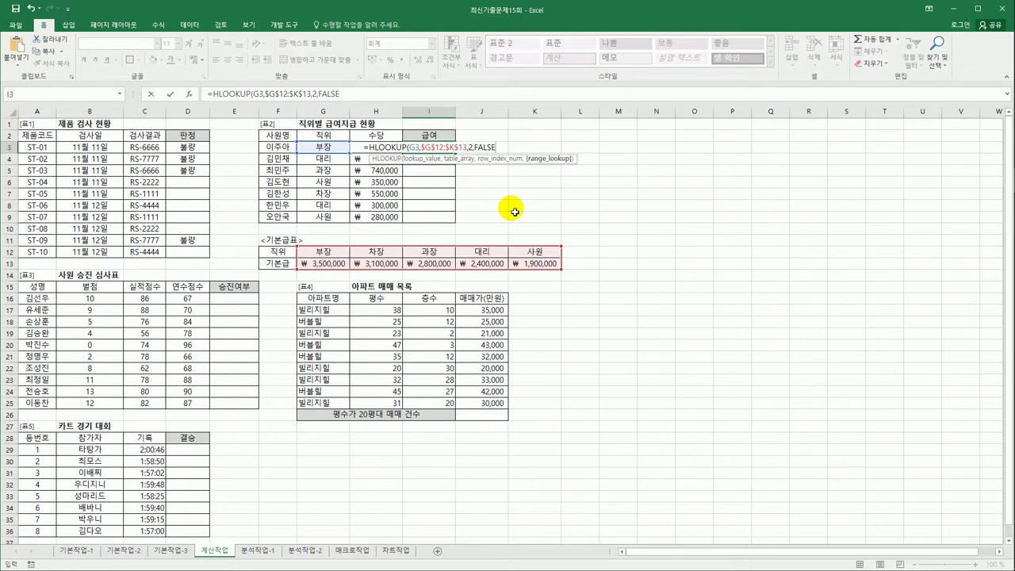
{"action": "type", "text": ")"}
{"action": "key", "text": "Return"}
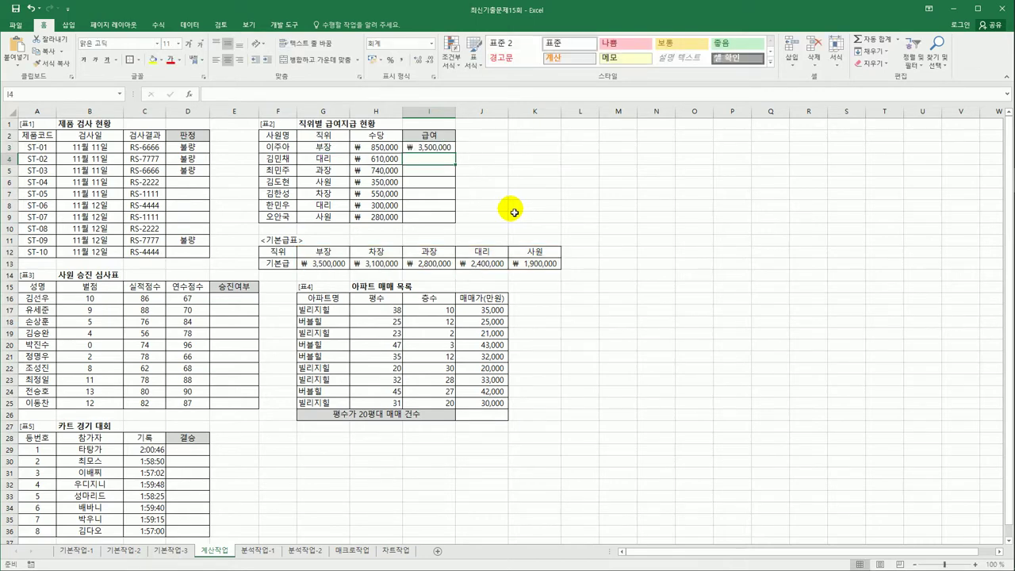
{"action": "left_click", "coordinate": [446, 148]}
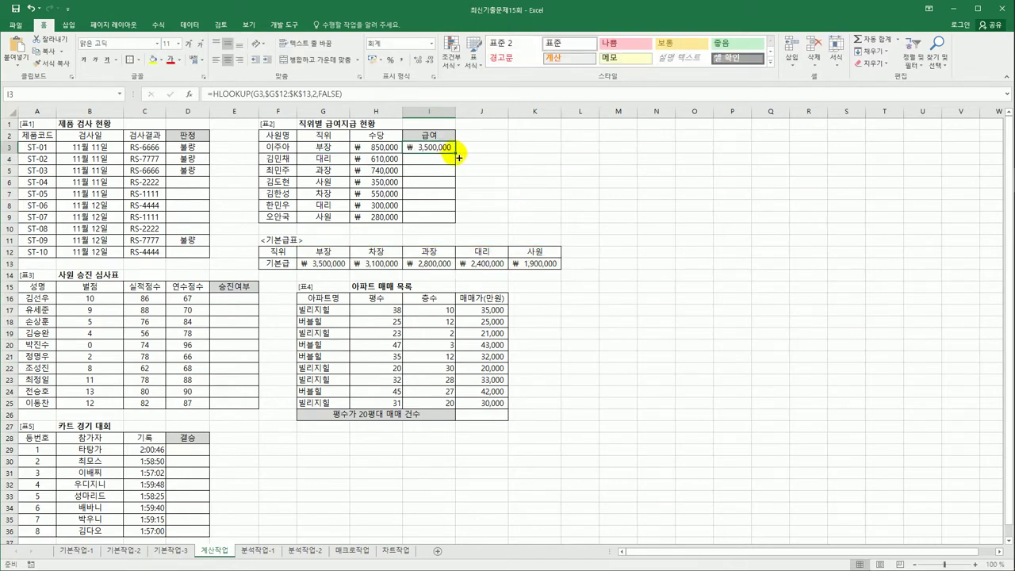
{"action": "left_click_drag", "start_coordinate": [457, 154], "coordinate": [452, 223]}
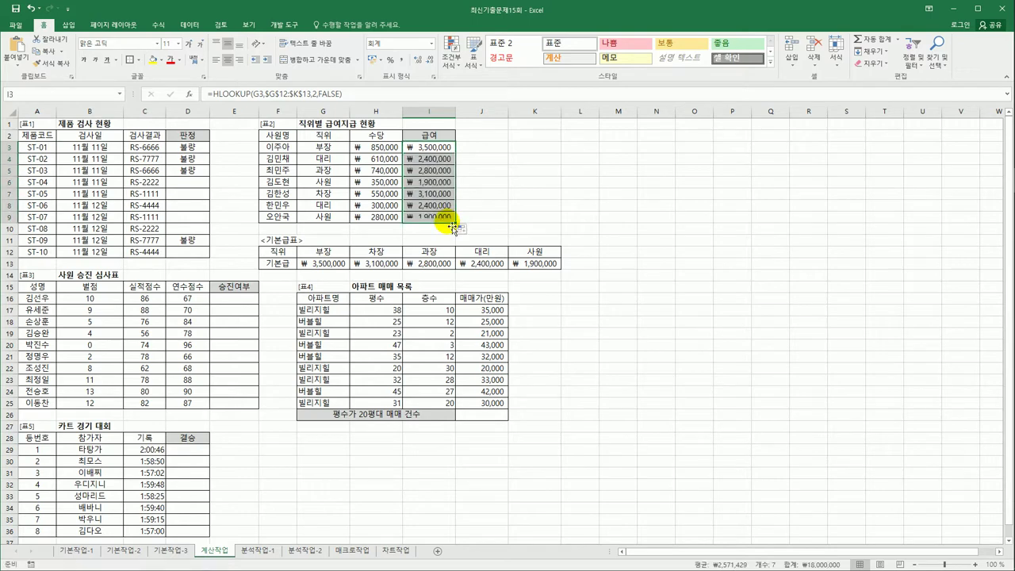
Add the 수당 in H3 to I3's formula as =HLOOKUP(G3,$G$12:$K$13,2,FALSE)+H3 and fill it down to I9.
{"action": "left_click", "coordinate": [428, 149]}
{"action": "left_click", "coordinate": [383, 98]}
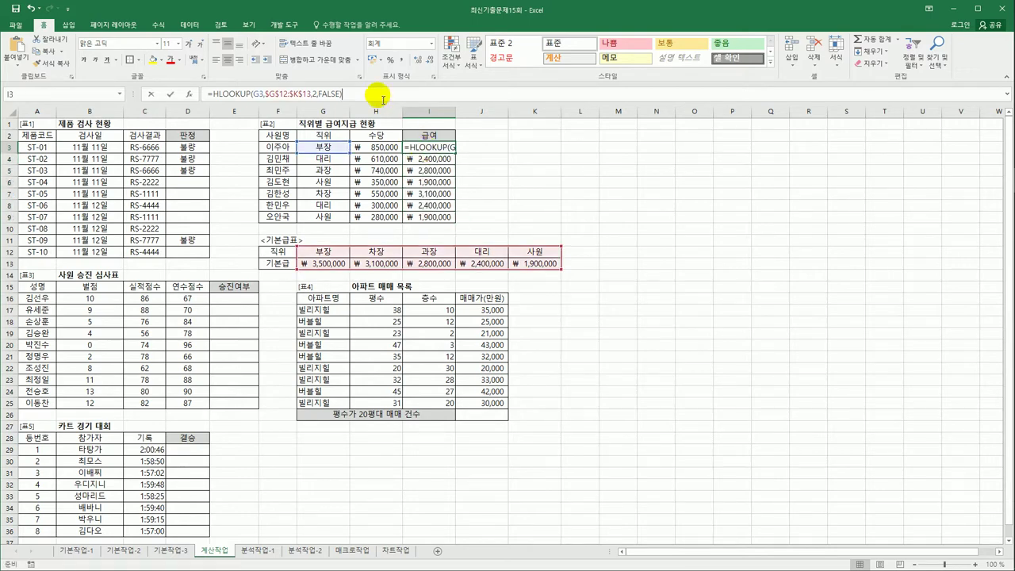
{"action": "type", "text": "+"}
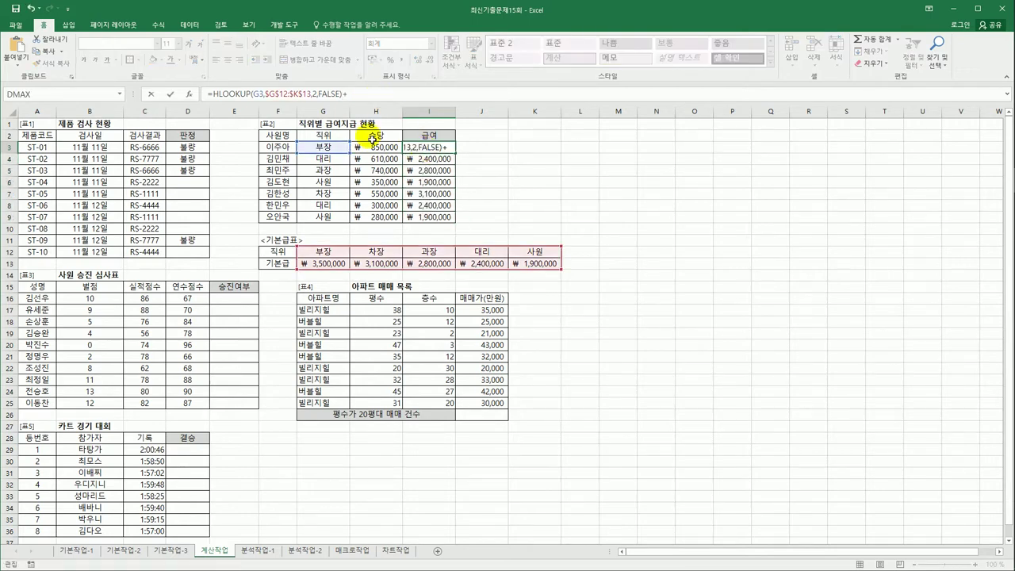
{"action": "left_click", "coordinate": [384, 147]}
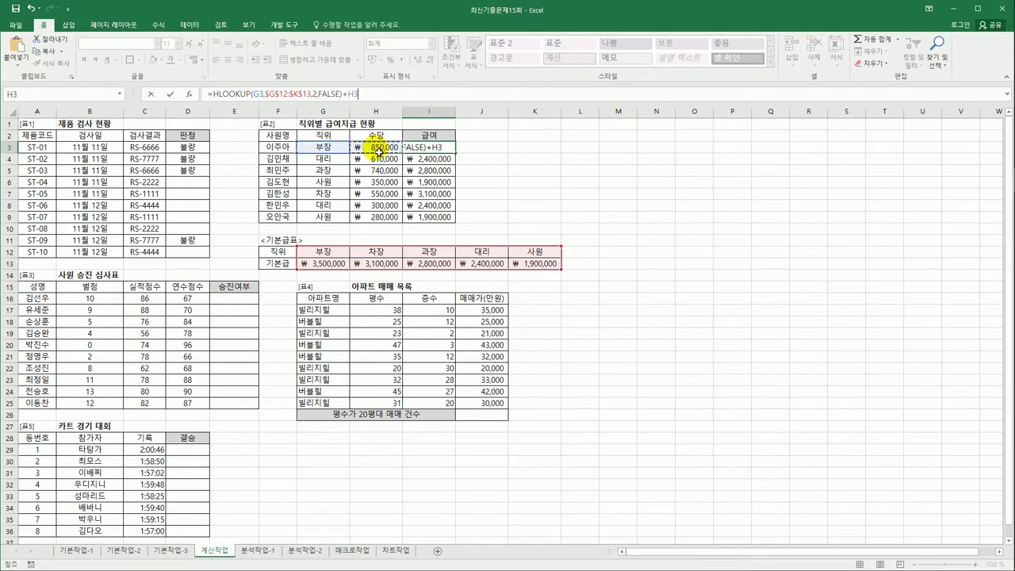
{"action": "key", "text": "ctrl+Return"}
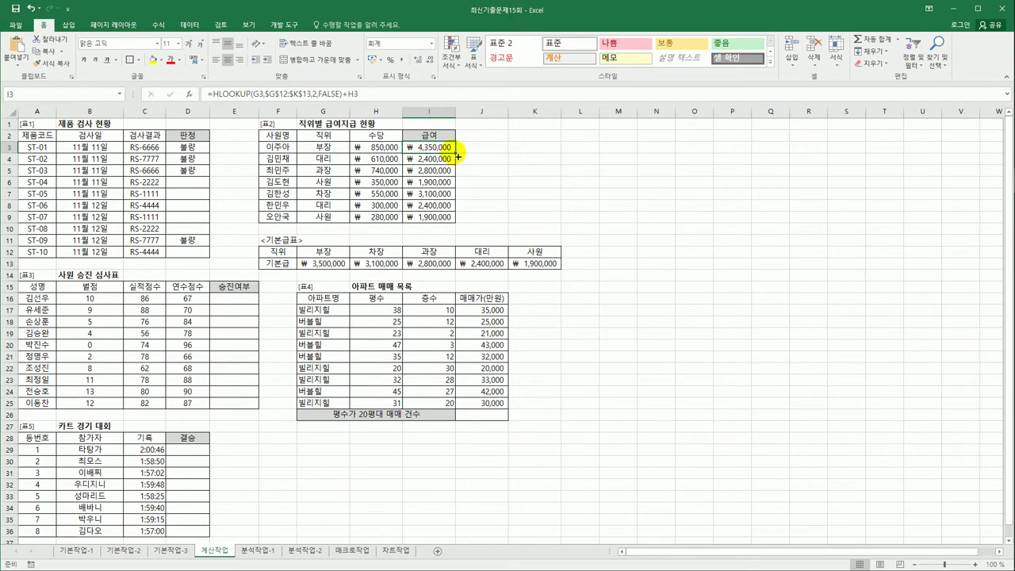
{"action": "left_click_drag", "start_coordinate": [449, 151], "coordinate": [459, 218]}
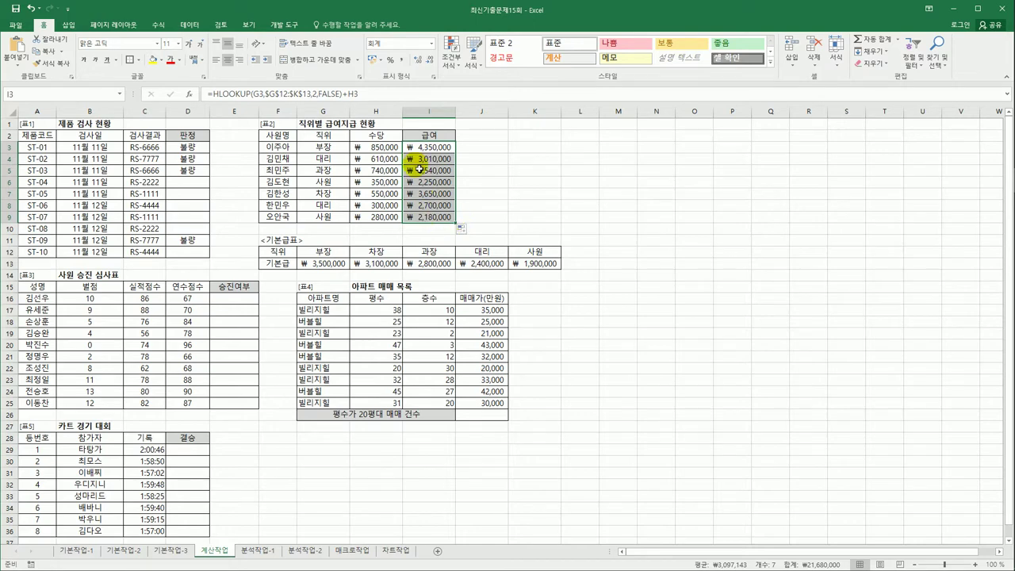
Examine the 실적점수, 연수점수 and 벌점 cells in row 16 for the 승진여부 conditions.
{"action": "left_click", "coordinate": [249, 300]}
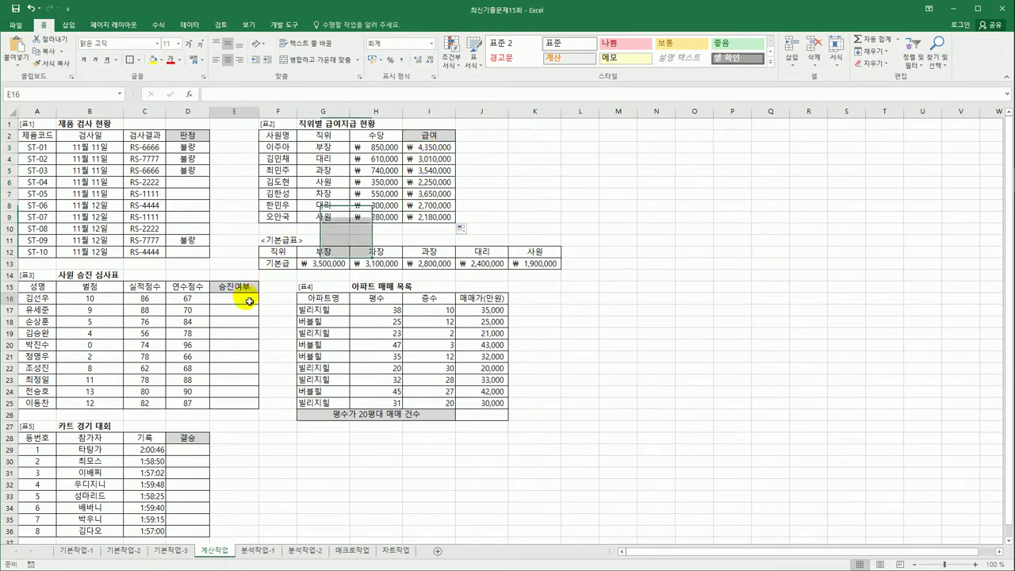
{"action": "left_click", "coordinate": [162, 302]}
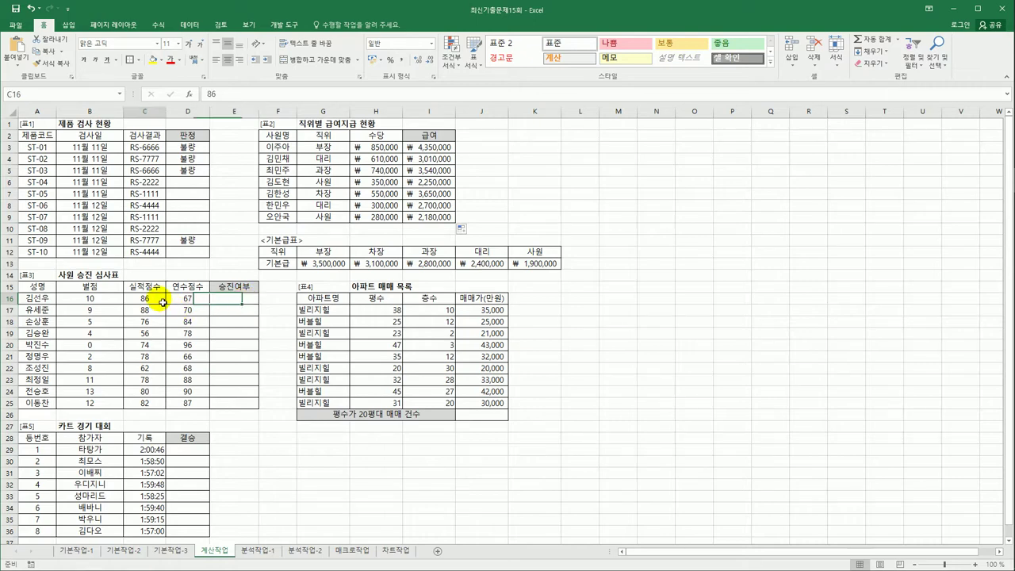
{"action": "left_click", "coordinate": [187, 302]}
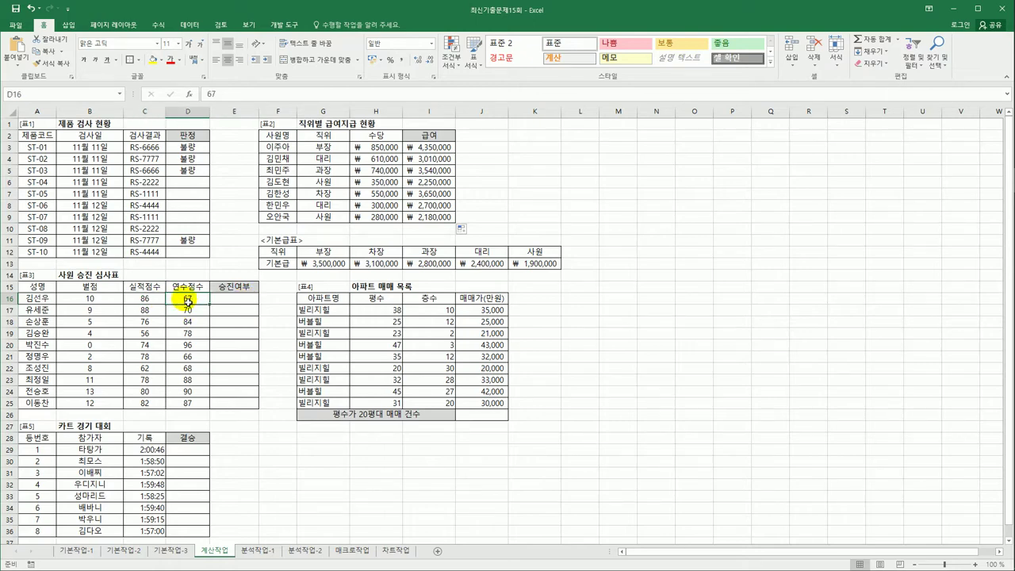
{"action": "left_click", "coordinate": [227, 301]}
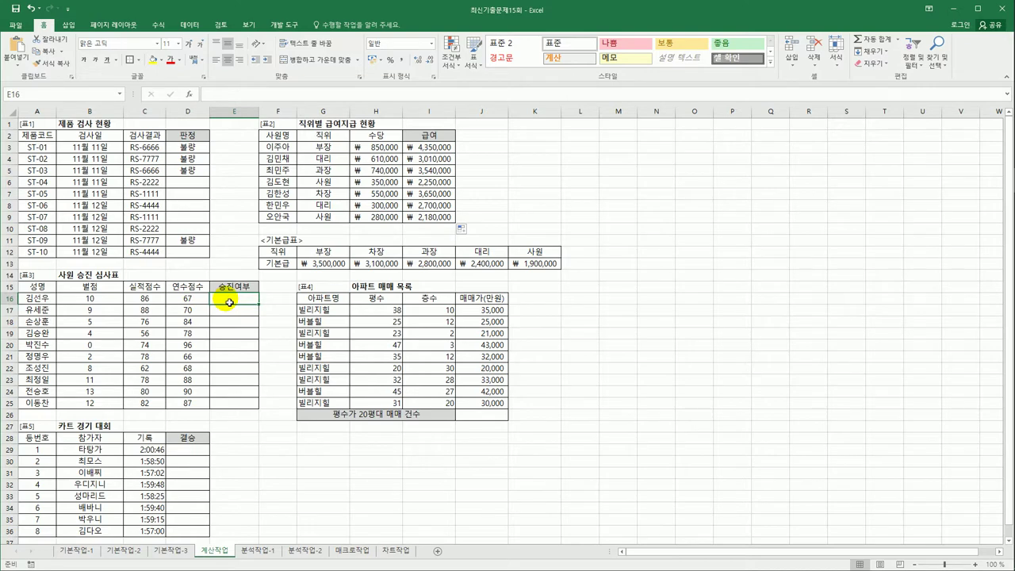
{"action": "left_click", "coordinate": [100, 303]}
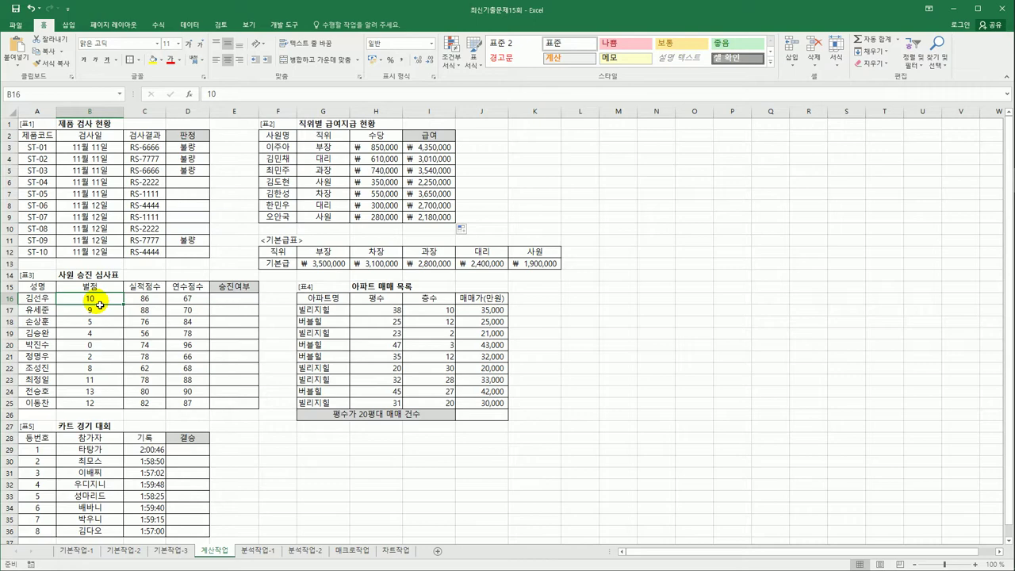
Start an AND formula in E16 with AVERAGE(C16:D16)>=75 as its first condition.
{"action": "left_click", "coordinate": [232, 302]}
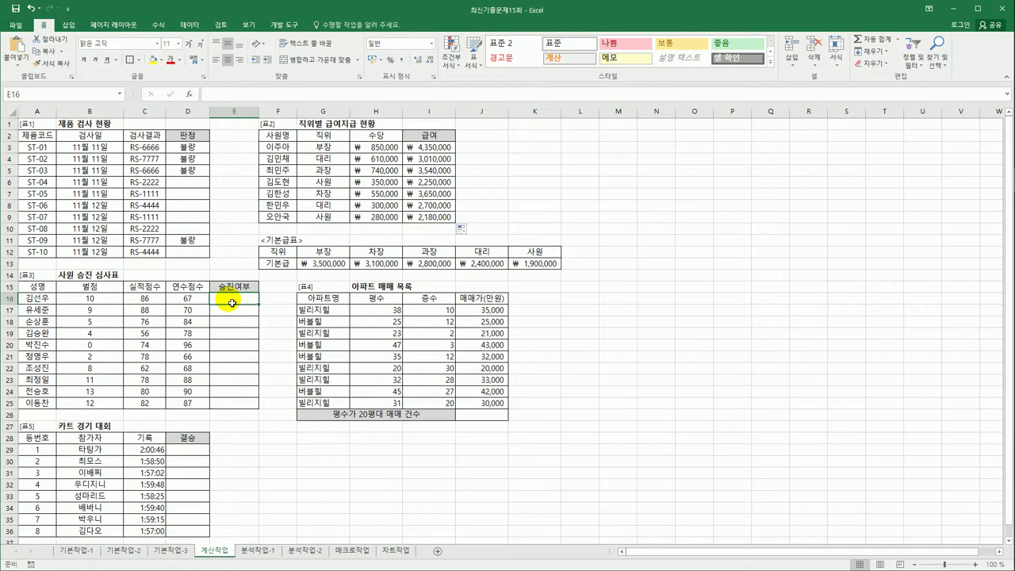
{"action": "left_click", "coordinate": [219, 93]}
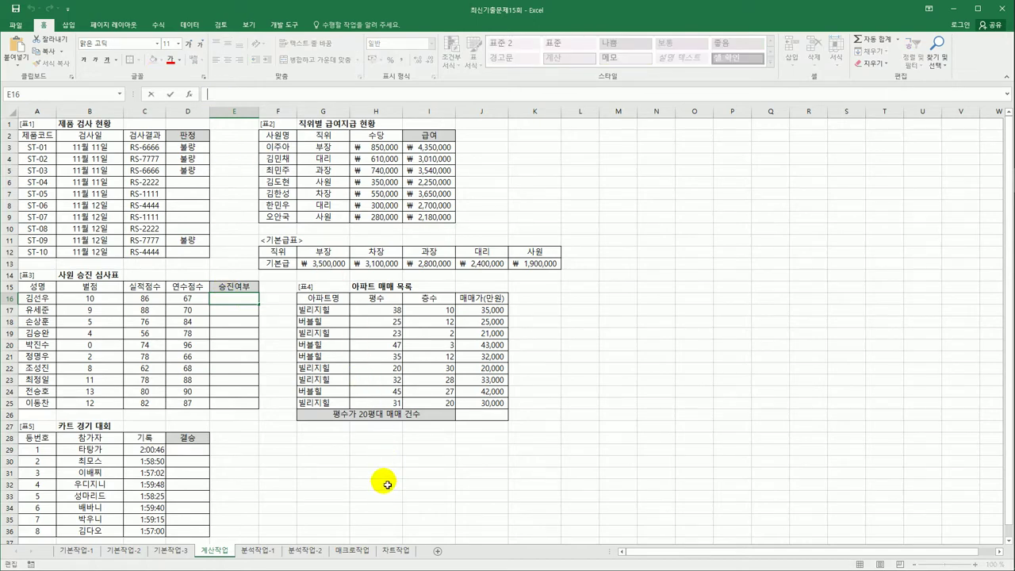
{"action": "type", "text": "=and"}
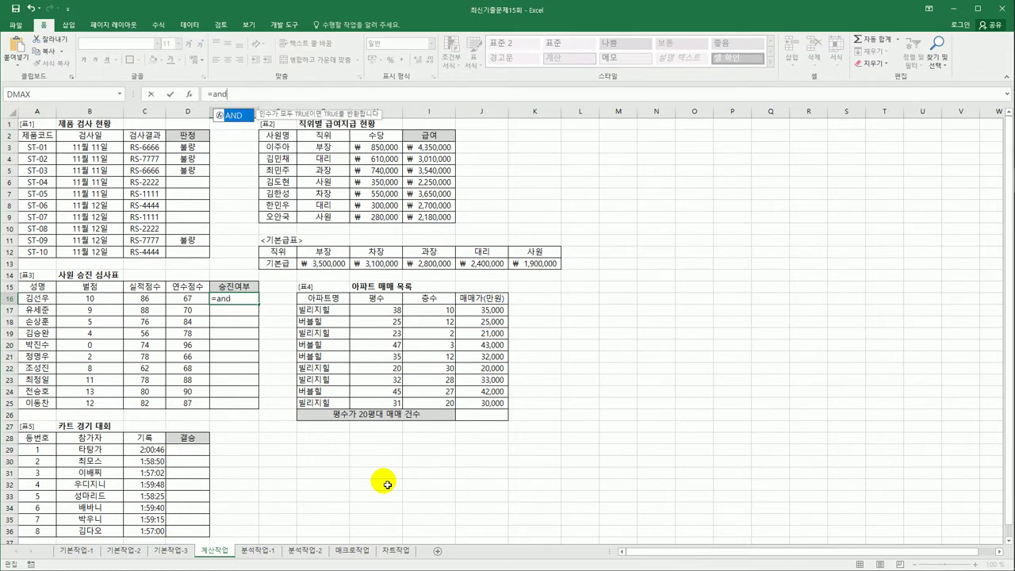
{"action": "key", "text": "Tab"}
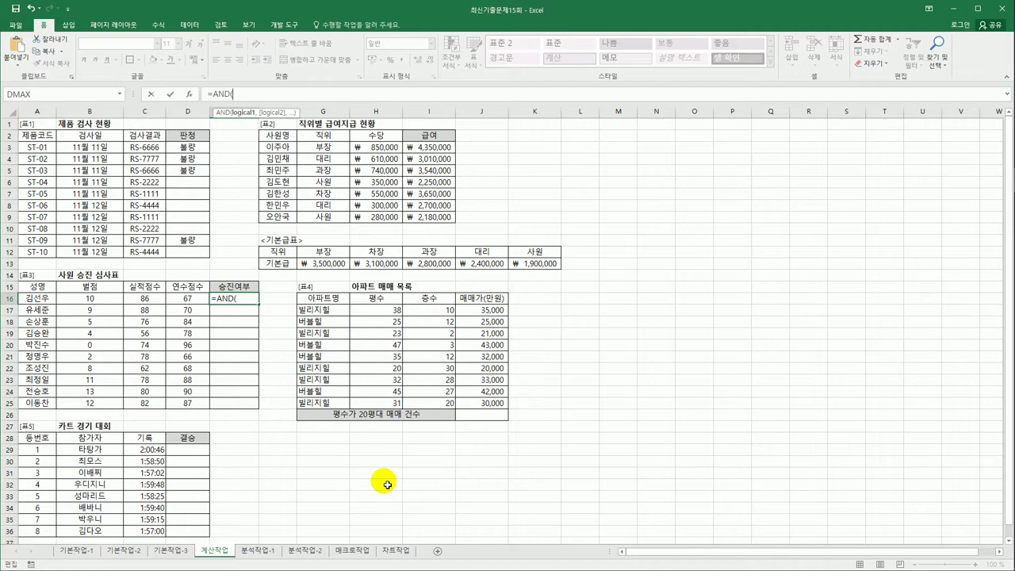
{"action": "type", "text": "av"}
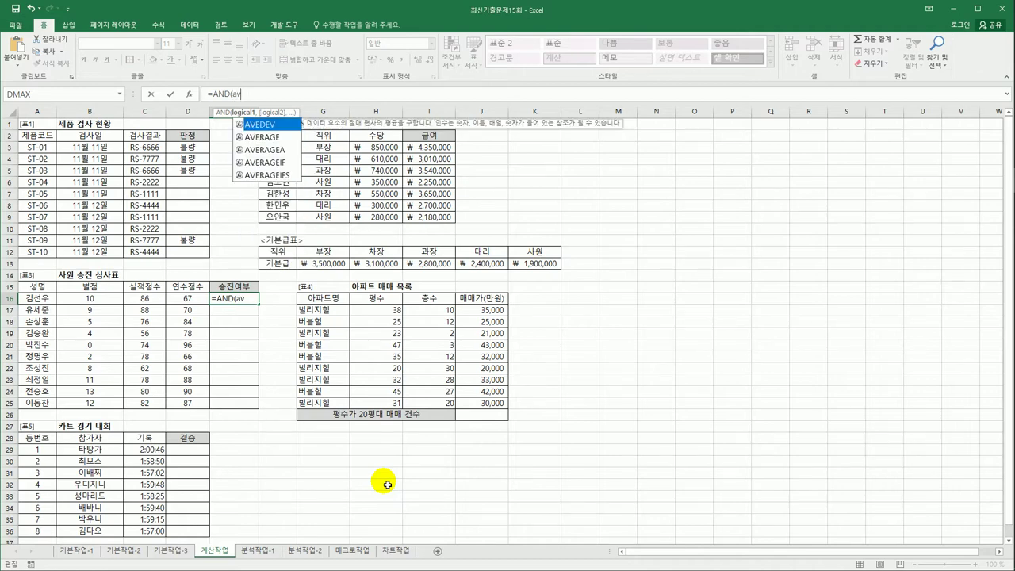
{"action": "double_click", "coordinate": [263, 138]}
{"action": "left_click_drag", "start_coordinate": [136, 298], "coordinate": [187, 297]}
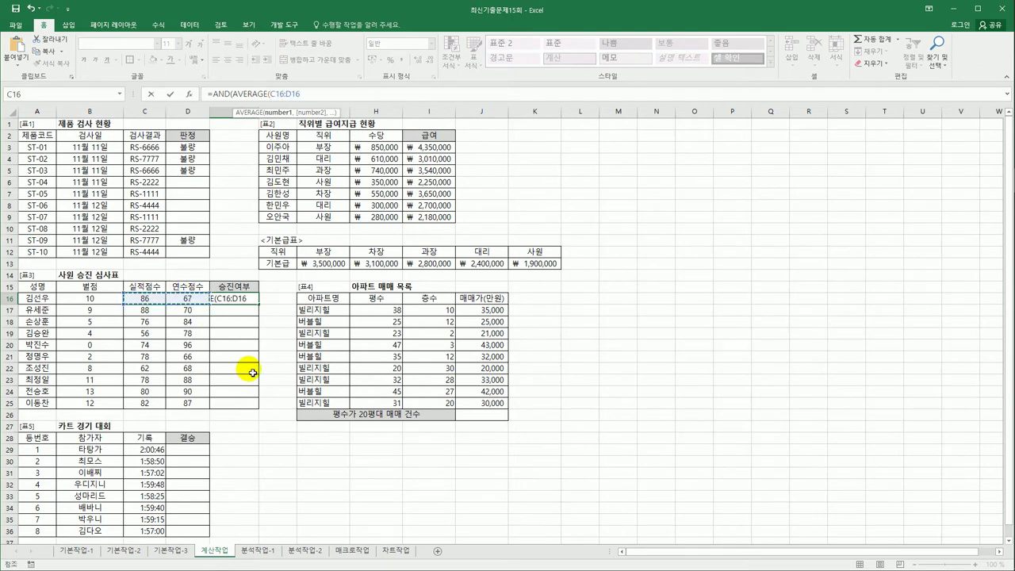
{"action": "type", "text": ")>"}
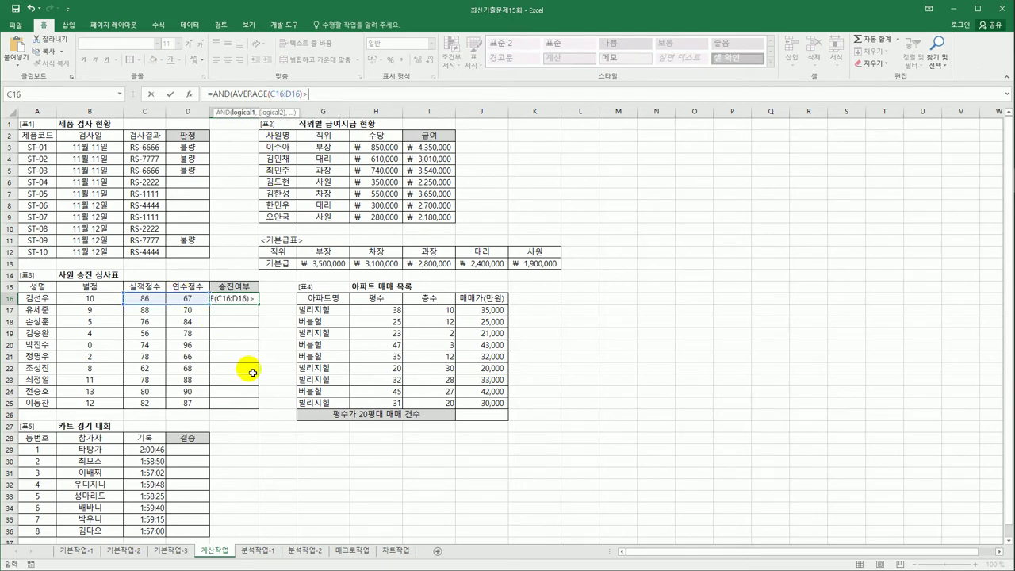
{"action": "type", "text": "=75,"}
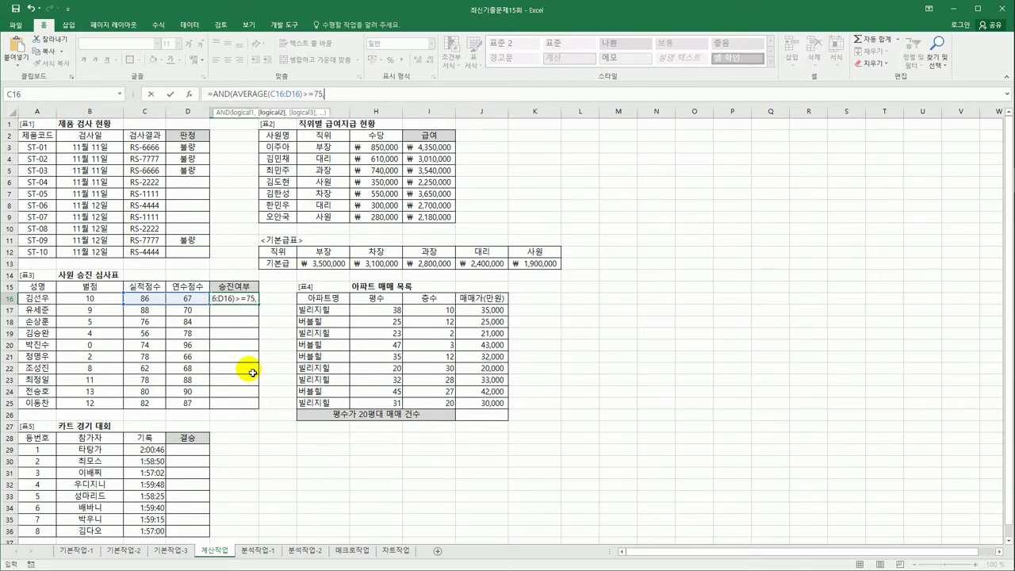
Complete E16's AND formula with the second condition B16<10 and fill it down to E25.
{"action": "left_click", "coordinate": [92, 300]}
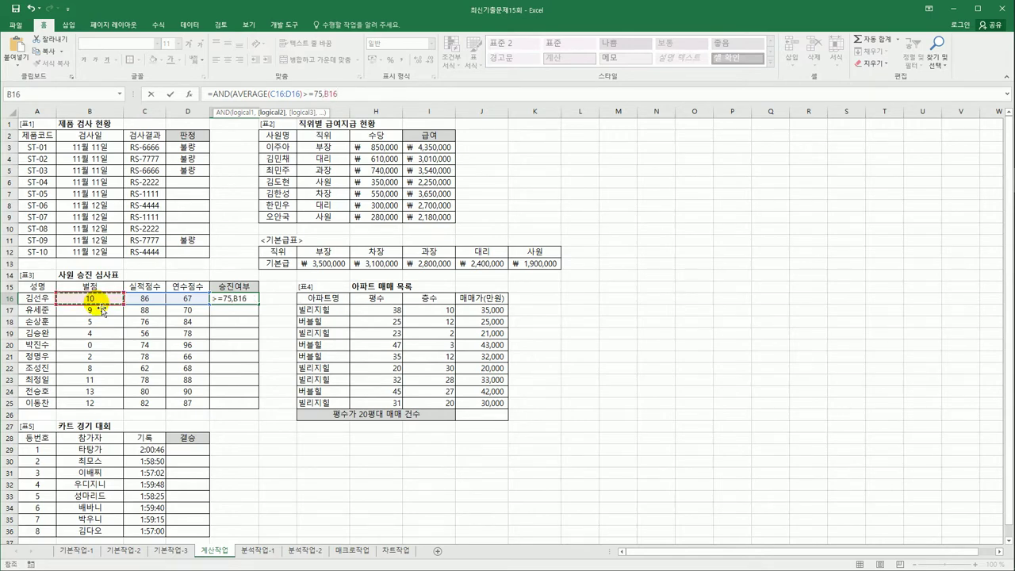
{"action": "type", "text": "<10"}
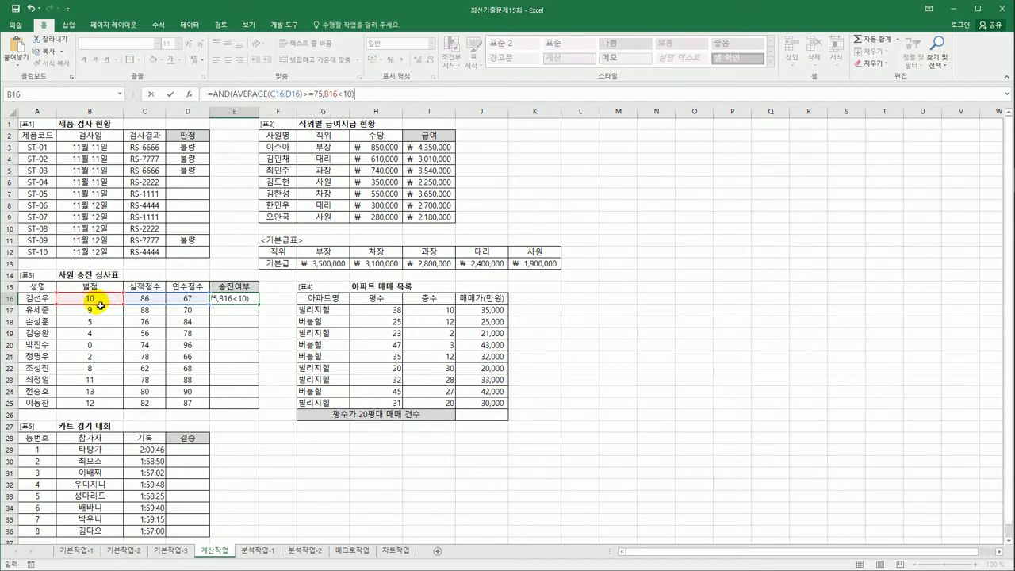
{"action": "key", "text": "Return"}
{"action": "left_click", "coordinate": [230, 301]}
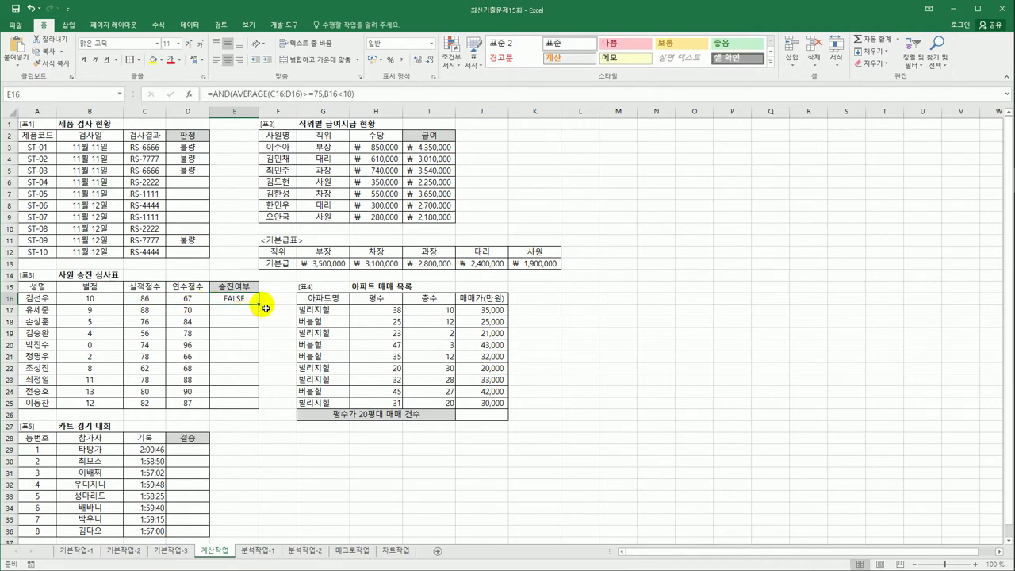
{"action": "left_click_drag", "start_coordinate": [257, 304], "coordinate": [250, 410]}
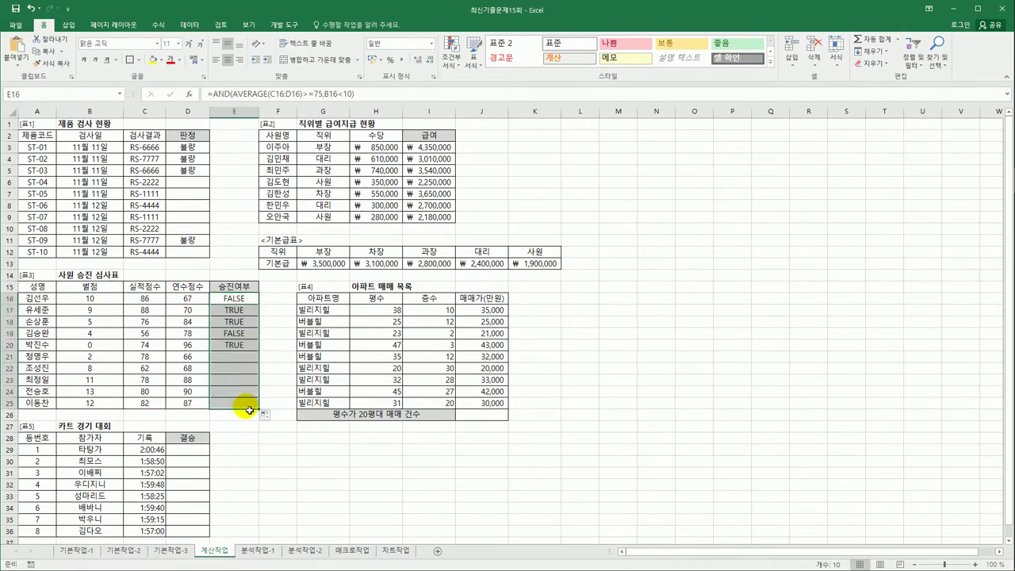
{"action": "left_click", "coordinate": [245, 312]}
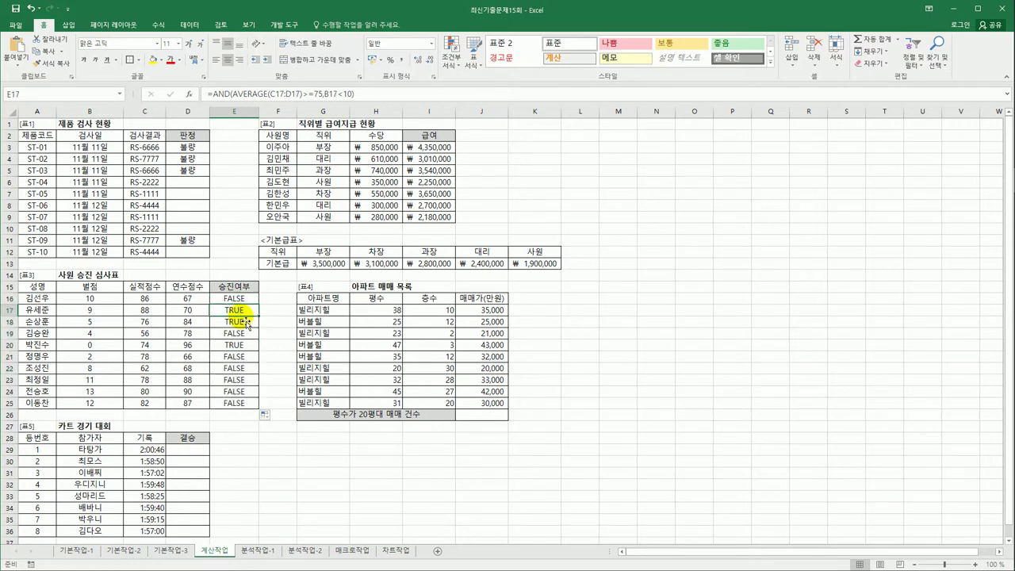
Wrap E16's AND formula in an IF that returns "승진" when true and "" when false, and fill it down to E25.
{"action": "left_click", "coordinate": [243, 302]}
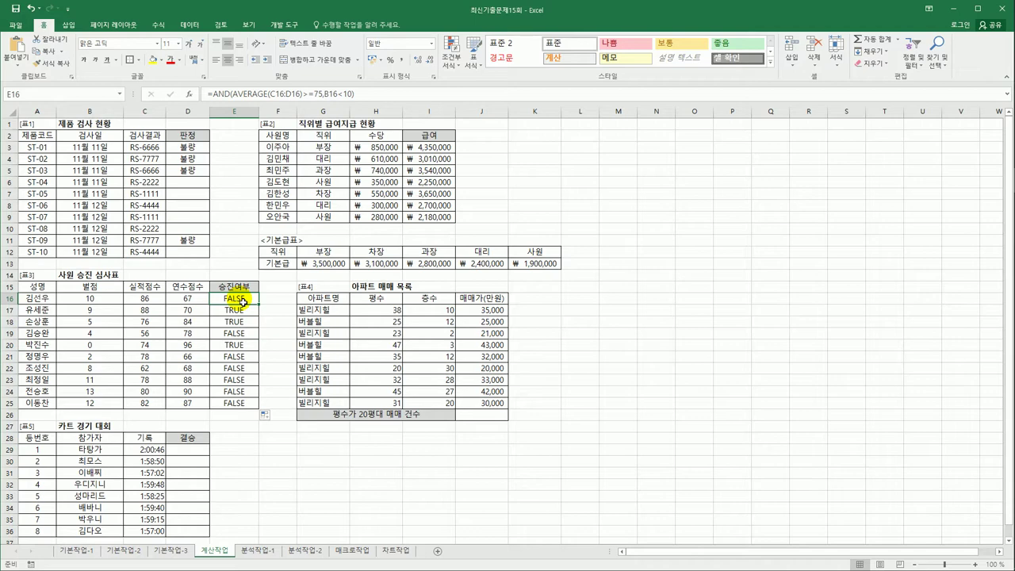
{"action": "left_click", "coordinate": [214, 94]}
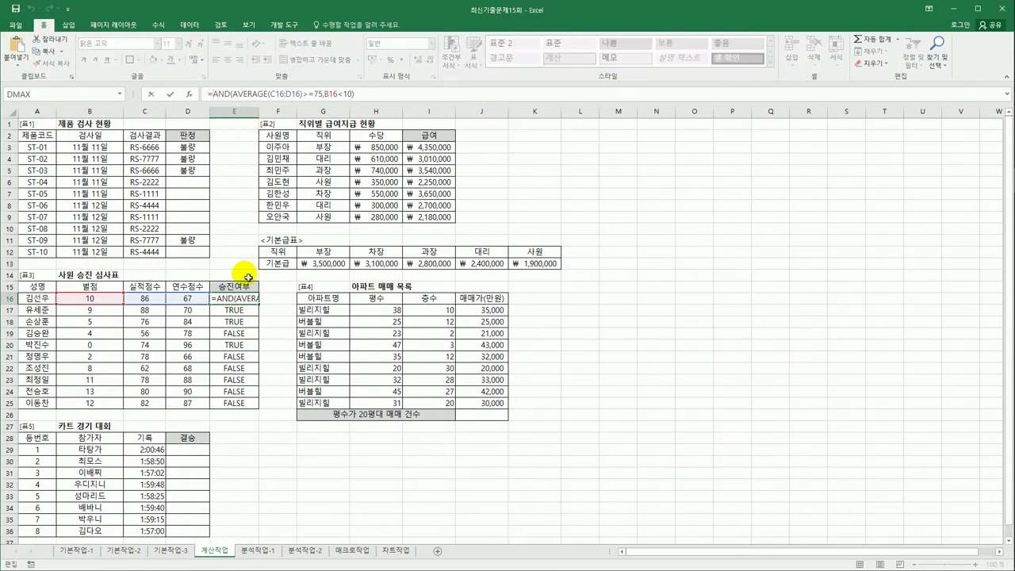
{"action": "type", "text": "IF("}
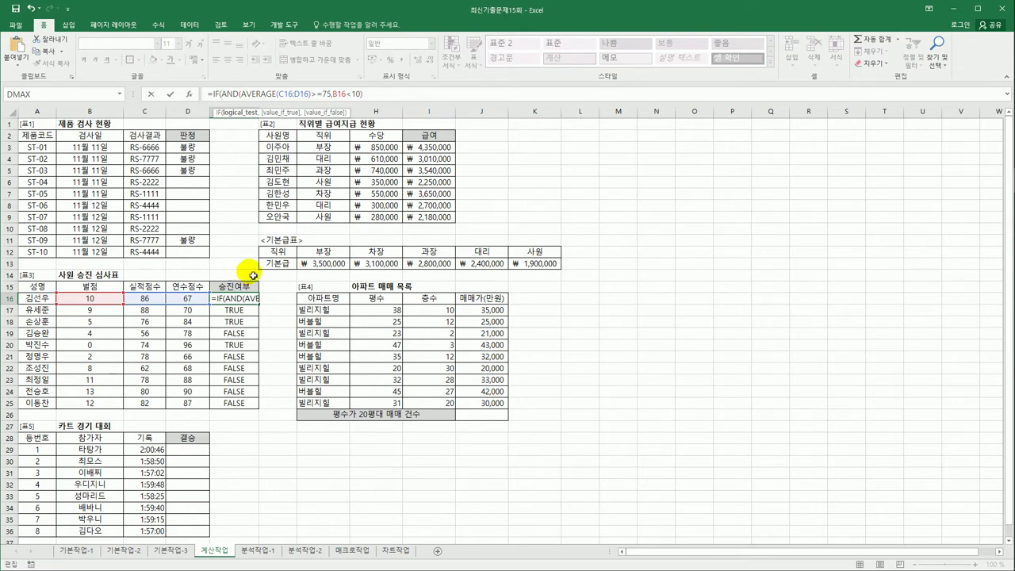
{"action": "left_click", "coordinate": [370, 93]}
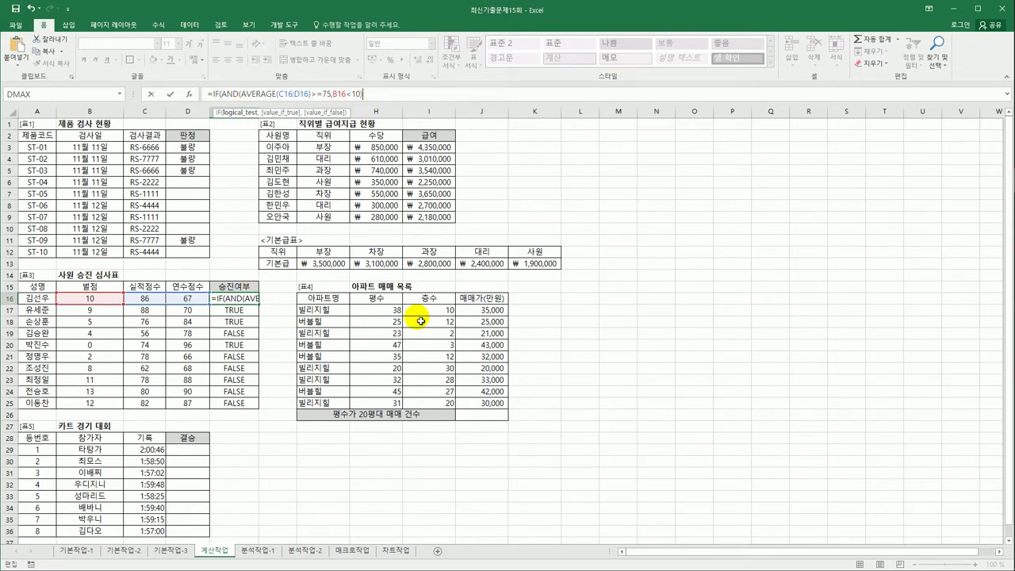
{"action": "type", "text": ","}
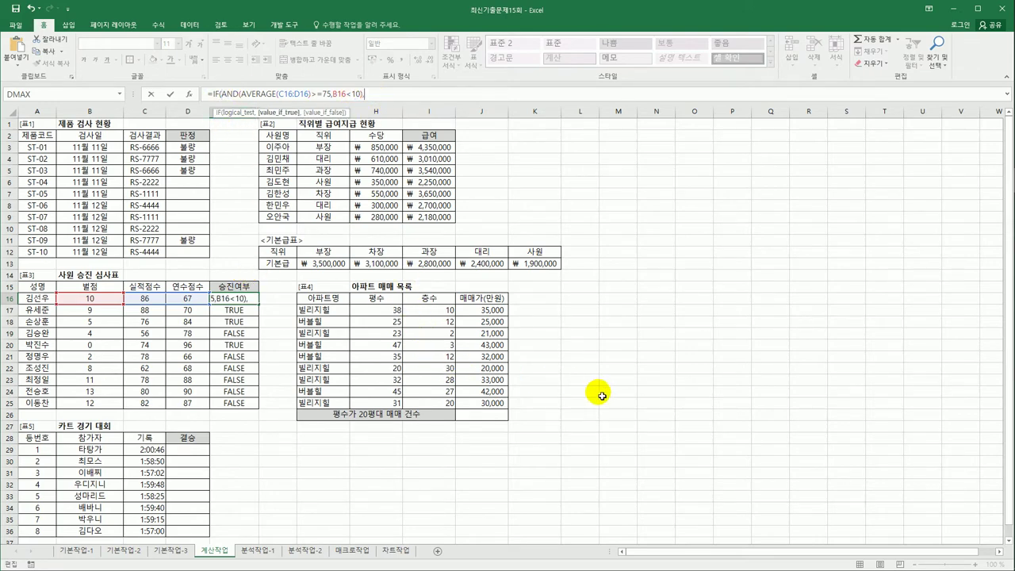
{"action": "type", "text": "\"승진\","}
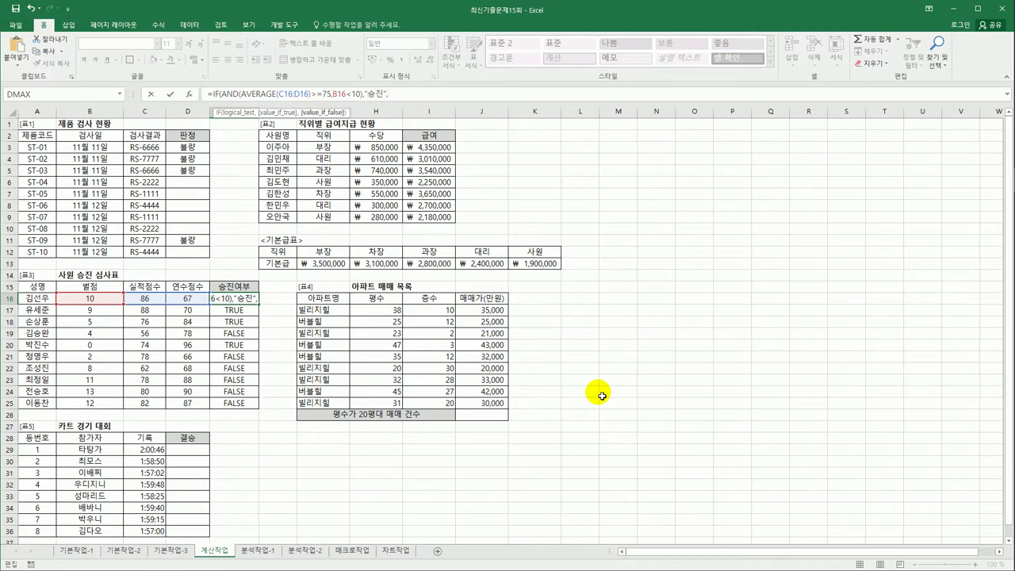
{"action": "type", "text": "\"\")"}
{"action": "key", "text": "Return"}
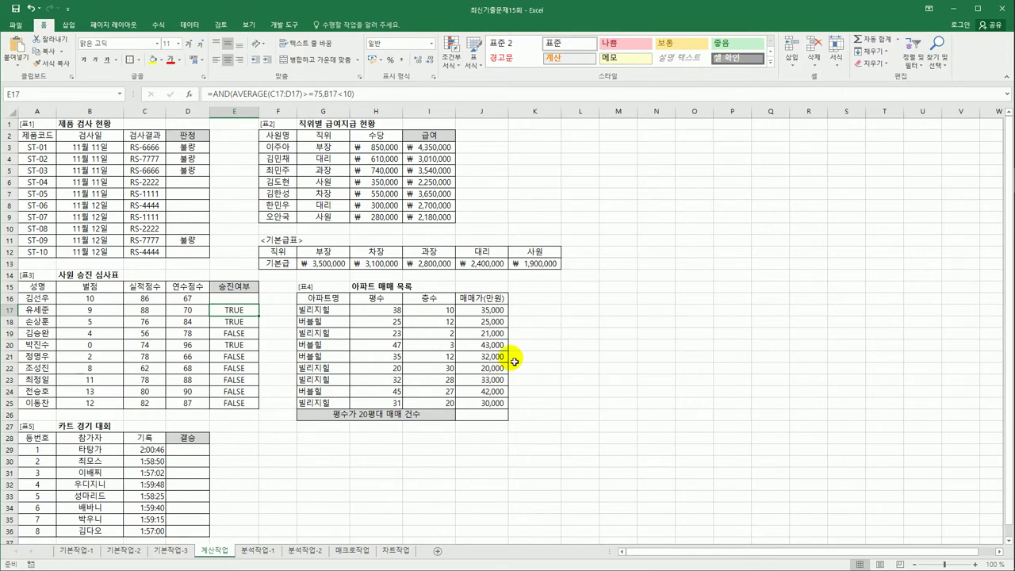
{"action": "left_click", "coordinate": [247, 298]}
{"action": "left_click_drag", "start_coordinate": [259, 304], "coordinate": [254, 411]}
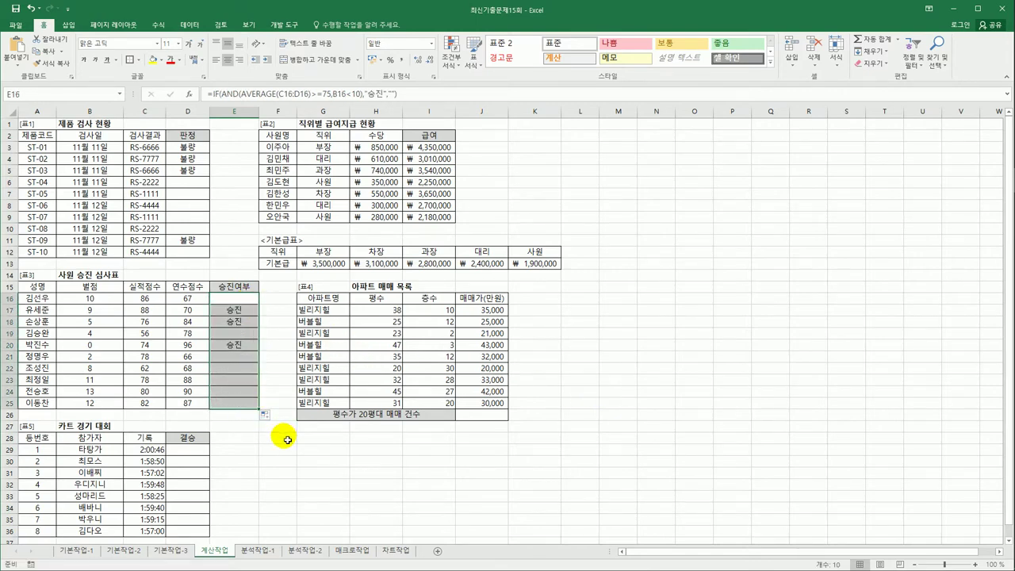
Start a COUNTIF formula in J26 that uses the 평수 values H17:H25 as its range.
{"action": "left_click", "coordinate": [502, 416]}
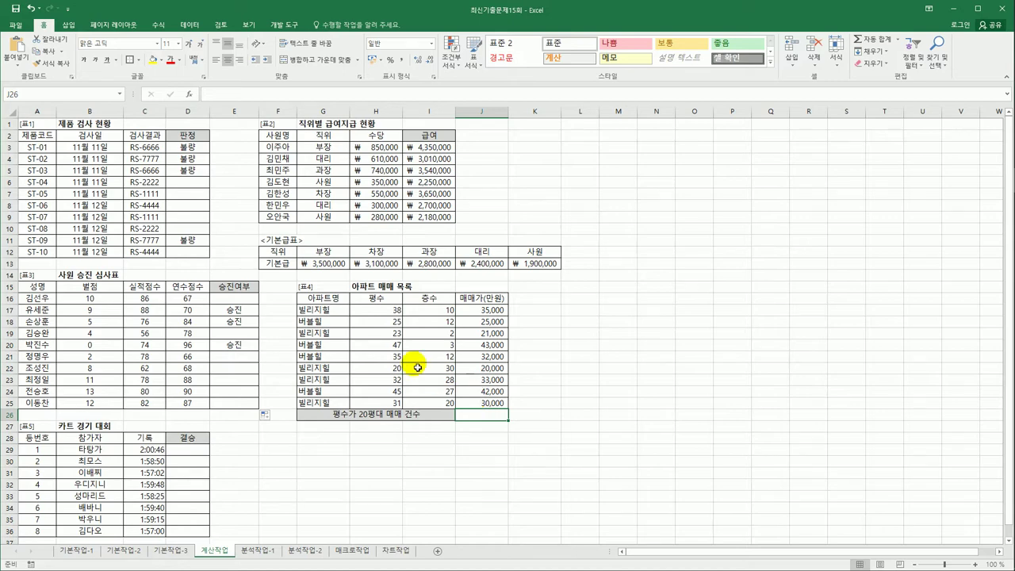
{"action": "left_click", "coordinate": [387, 313]}
{"action": "left_click_drag", "start_coordinate": [387, 313], "coordinate": [393, 404]}
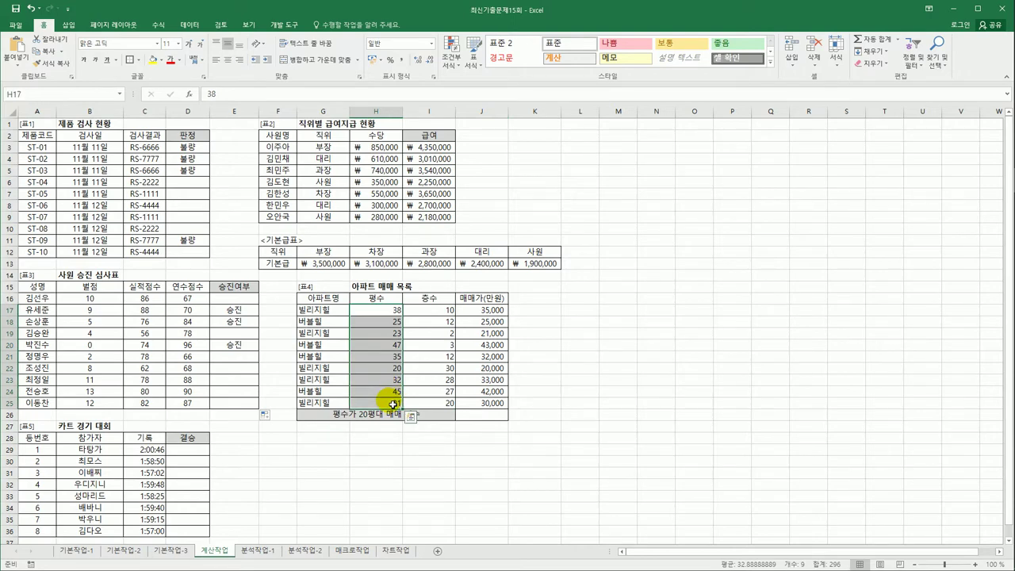
{"action": "left_click", "coordinate": [476, 415]}
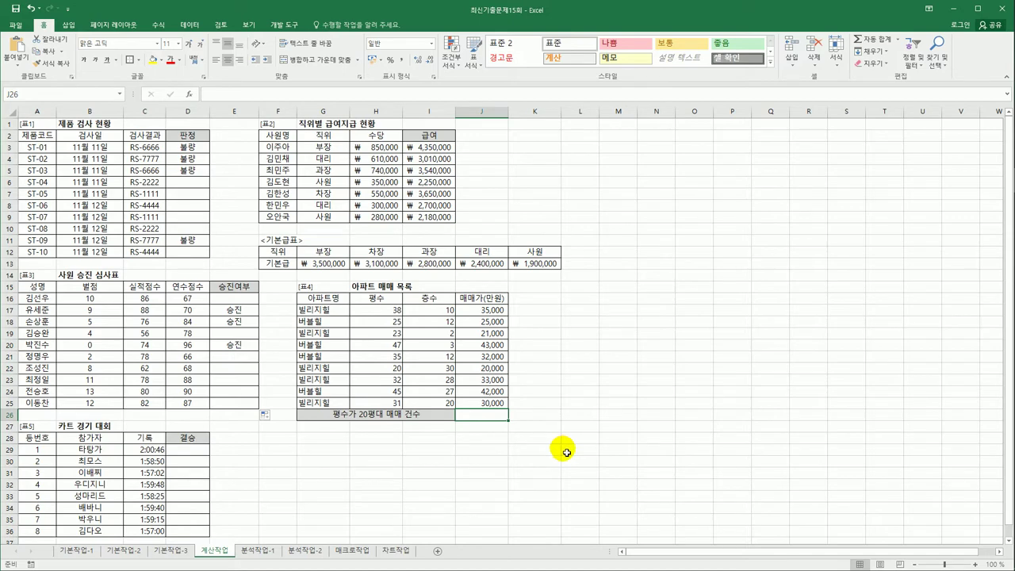
{"action": "type", "text": "="}
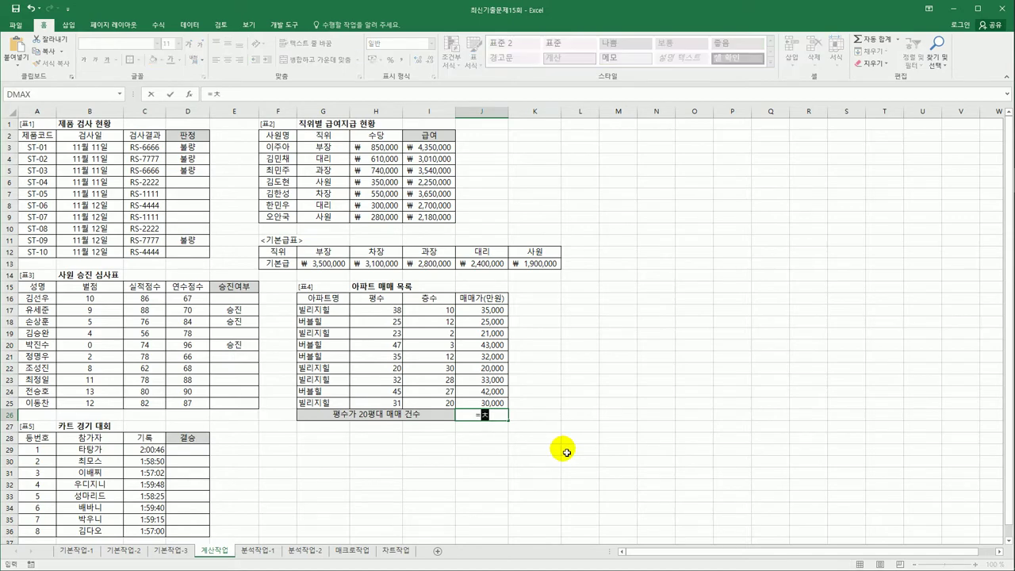
{"action": "type", "text": "couni"}
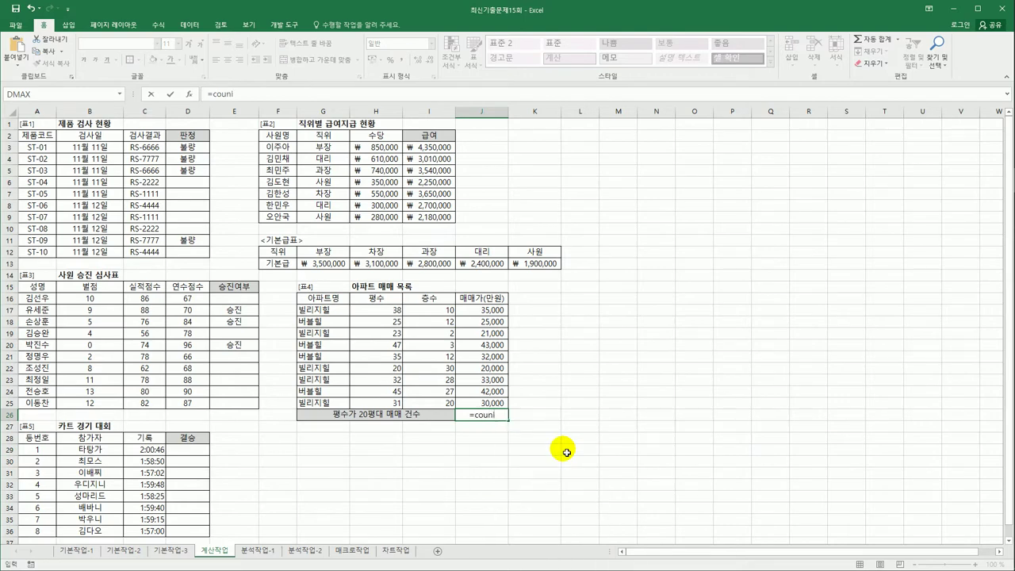
{"action": "key", "text": "BackSpace"}
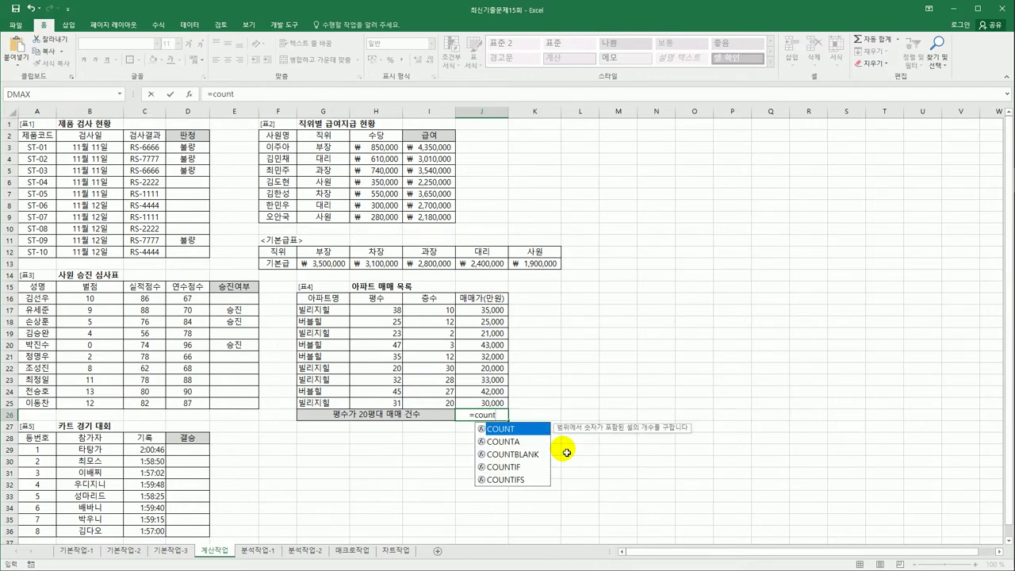
{"action": "type", "text": "t"}
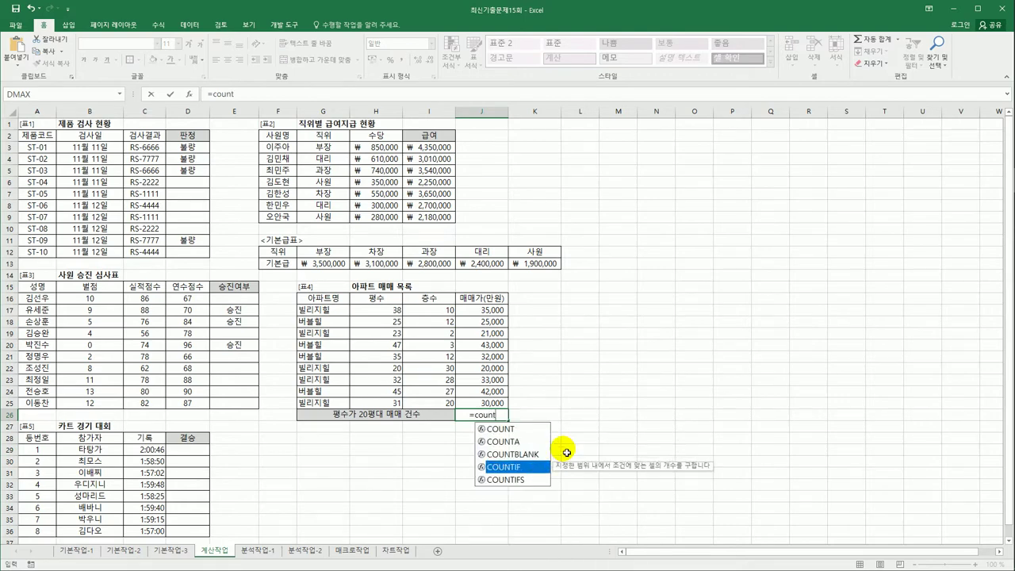
{"action": "key", "text": "Tab"}
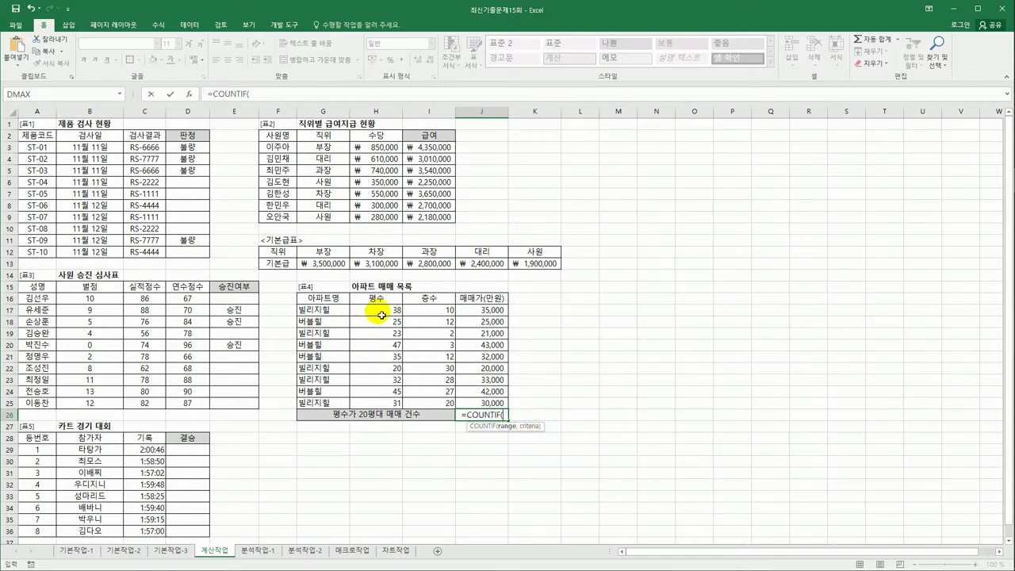
{"action": "left_click_drag", "start_coordinate": [377, 309], "coordinate": [389, 406]}
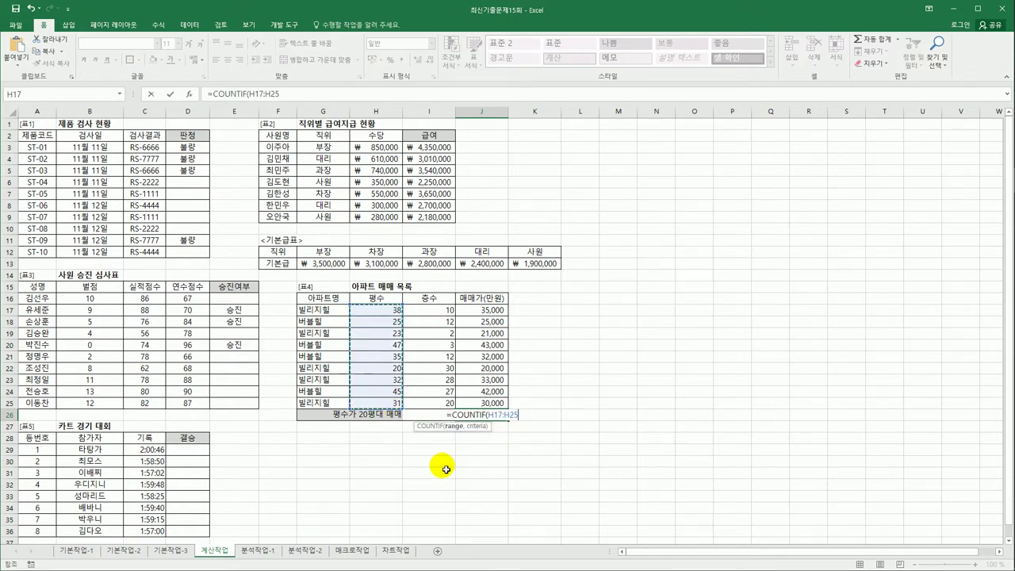
Complete J26's formula as =COUNTIF(H17:H25,">=20") and check it against the 평수 values in H17:H25.
{"action": "type", "text": ","}
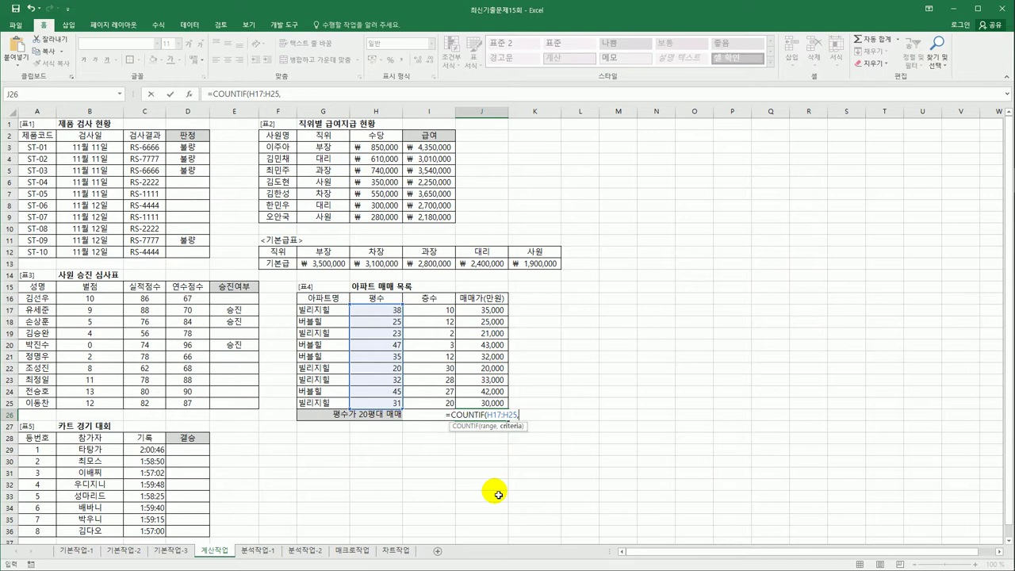
{"action": "type", "text": "\">="}
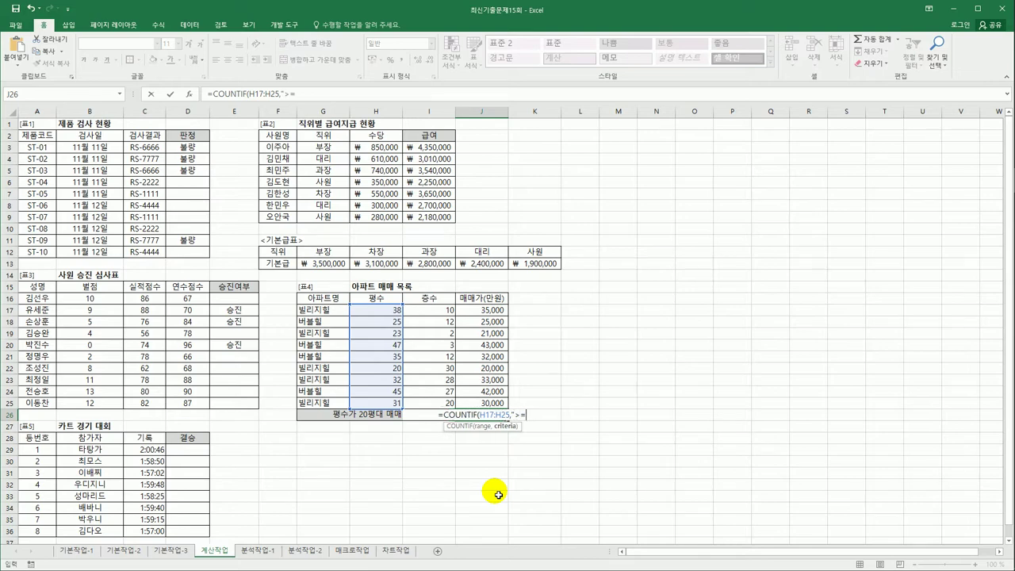
{"action": "type", "text": "20\""}
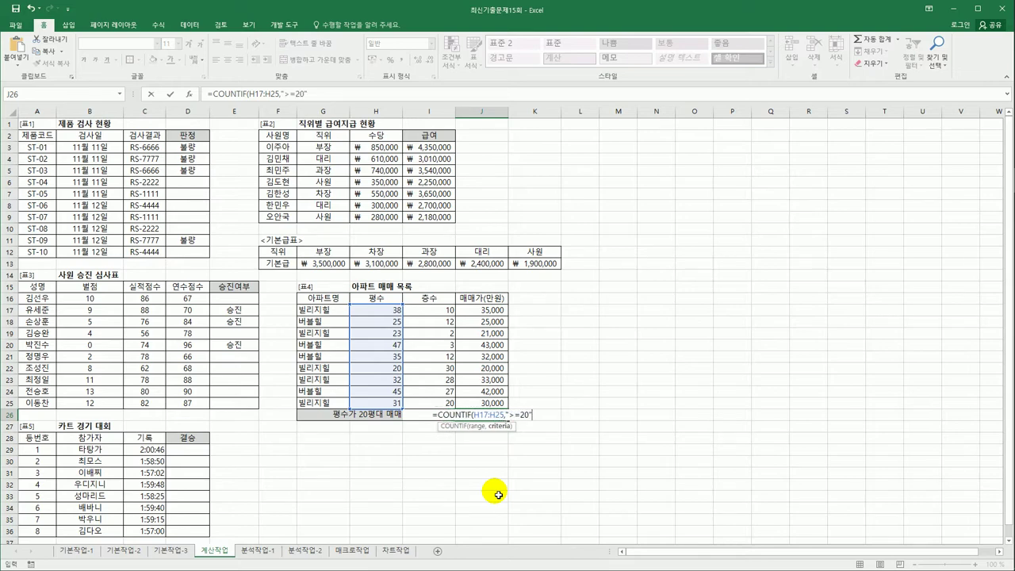
{"action": "type", "text": ")"}
{"action": "key", "text": "Return"}
{"action": "key", "text": "Up"}
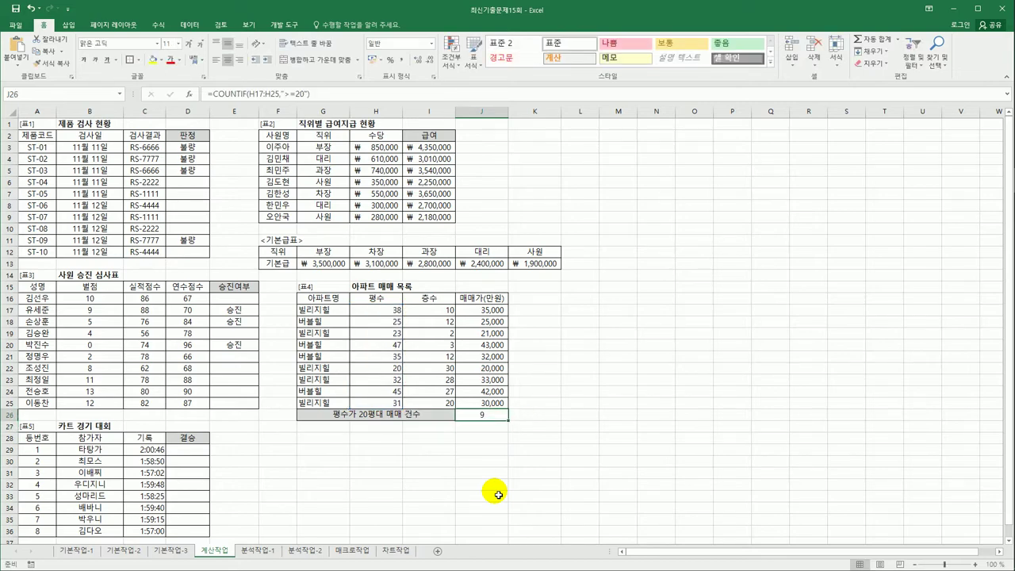
{"action": "left_click_drag", "start_coordinate": [377, 402], "coordinate": [374, 310]}
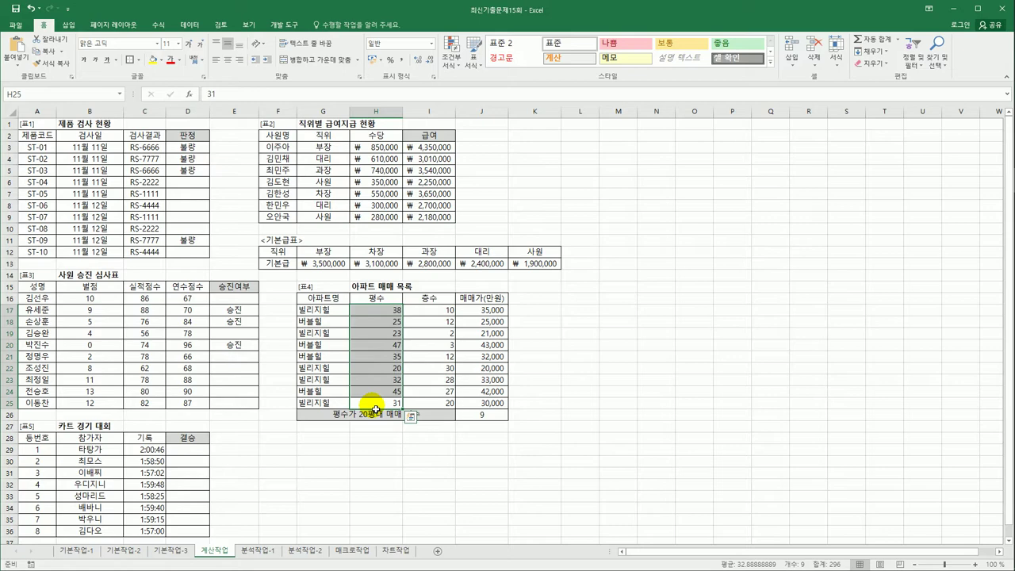
Extend J26's formula to =COUNTIF(H17:H25,">=20")-COUNTIF(H17:H25,">=30").
{"action": "left_click", "coordinate": [481, 416]}
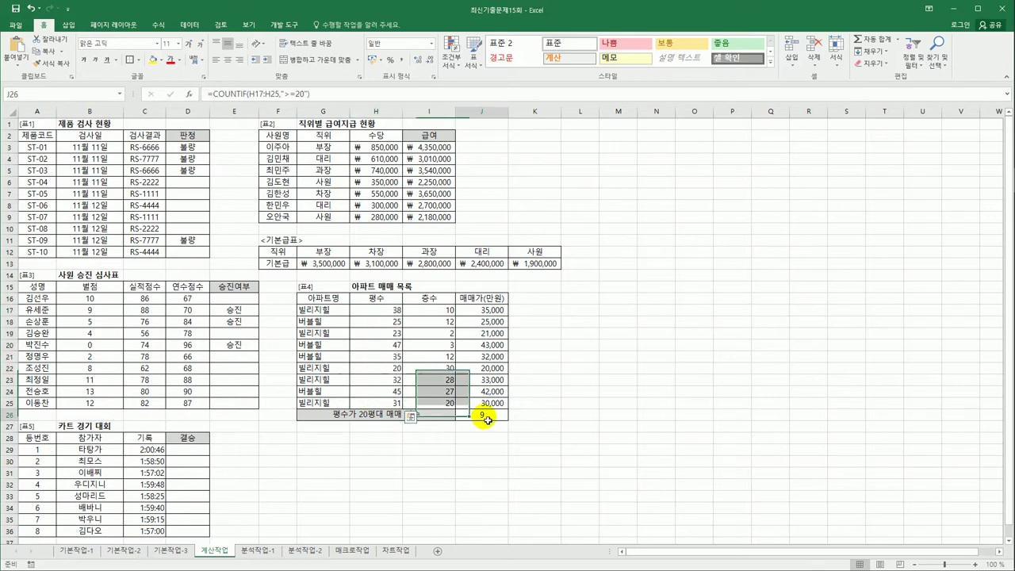
{"action": "left_click", "coordinate": [334, 93]}
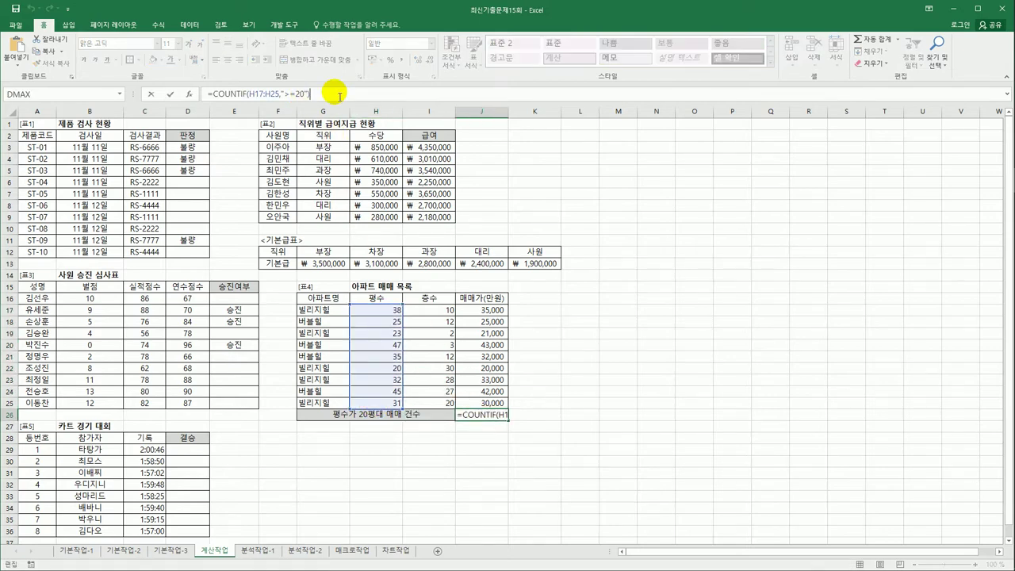
{"action": "type", "text": "-c"}
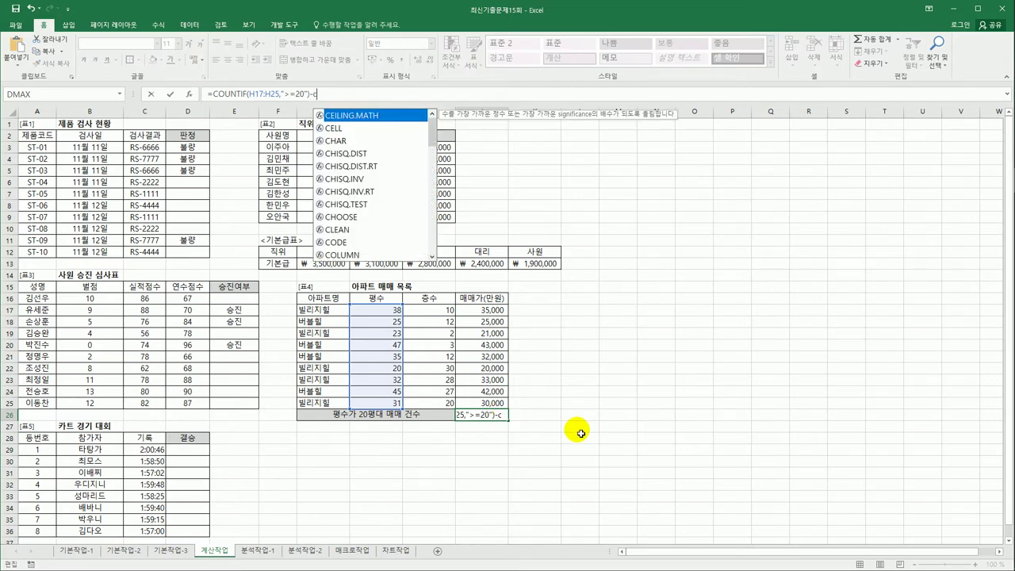
{"action": "type", "text": "ount"}
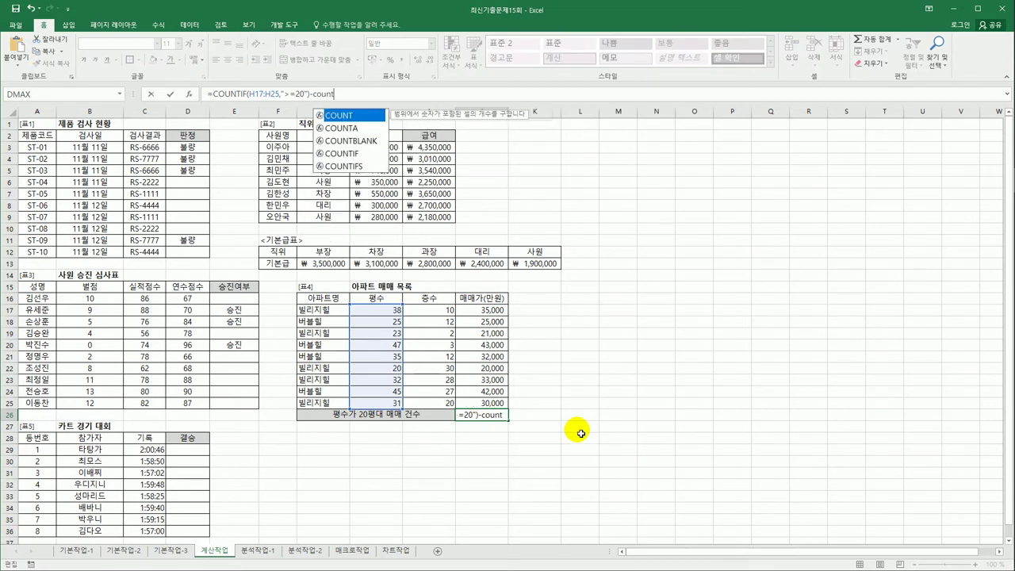
{"action": "type", "text": "if"}
{"action": "key", "text": "Tab"}
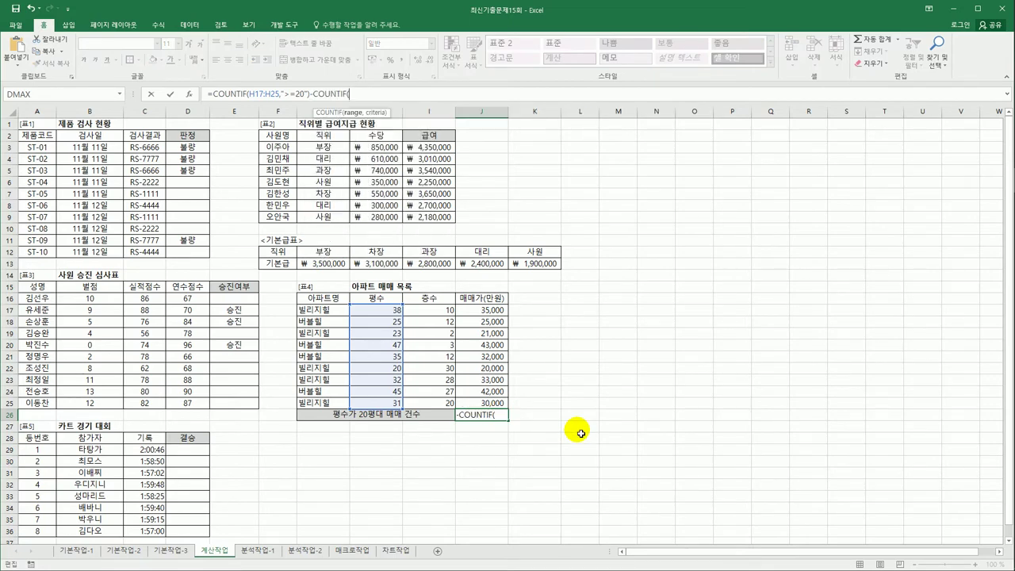
{"action": "left_click_drag", "start_coordinate": [391, 310], "coordinate": [397, 403]}
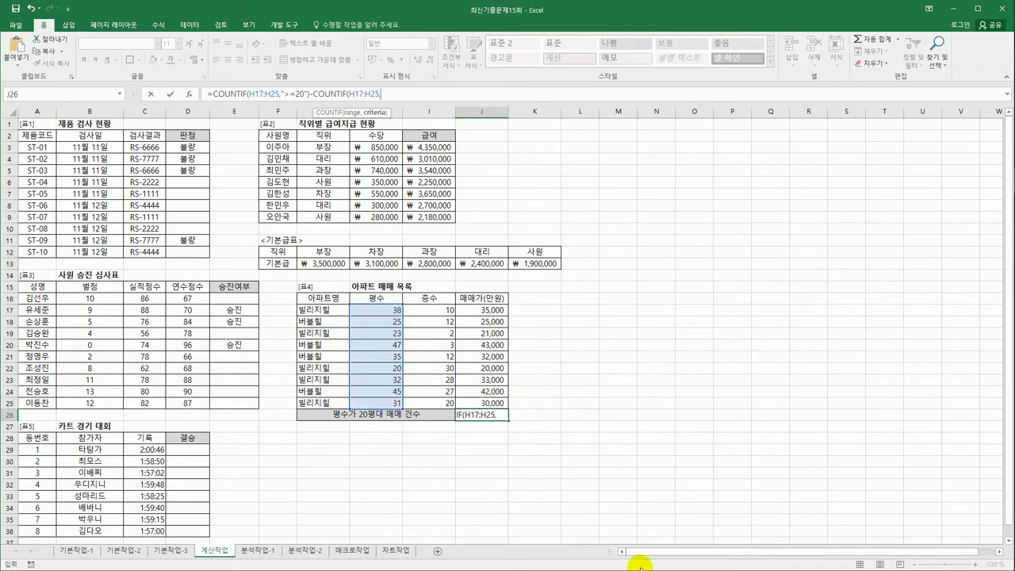
{"action": "type", "text": ",\">=30\")"}
{"action": "key", "text": "ctrl+Return"}
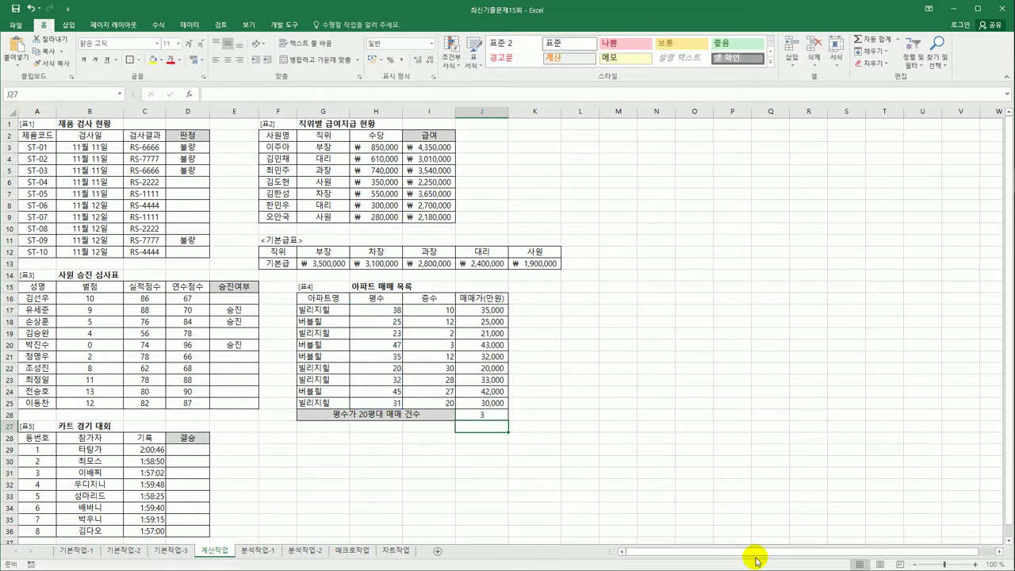
Check J26's formula against the 평수 values of 30 or more in H17:H25.
{"action": "left_click", "coordinate": [499, 415]}
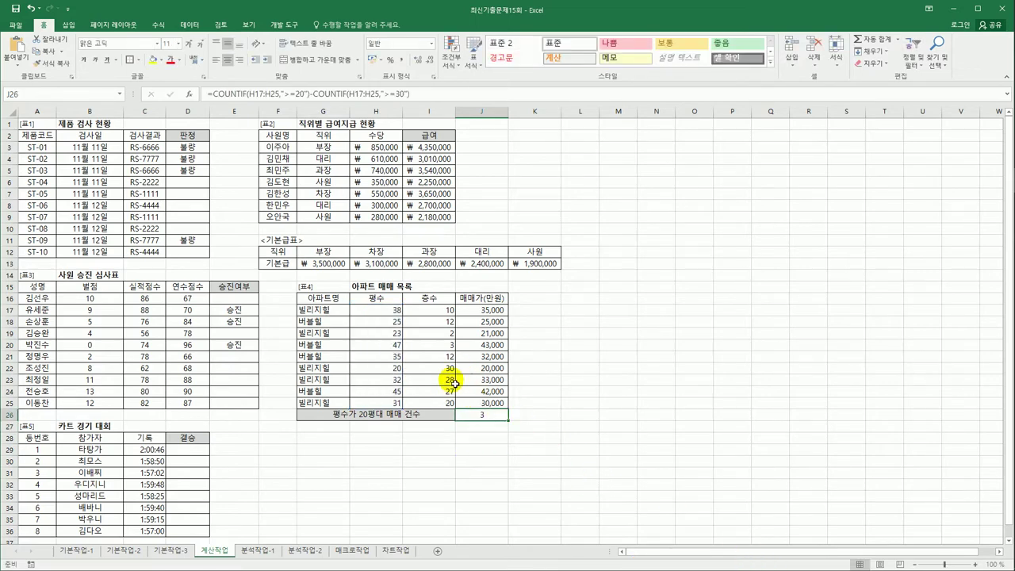
{"action": "left_click", "coordinate": [388, 314]}
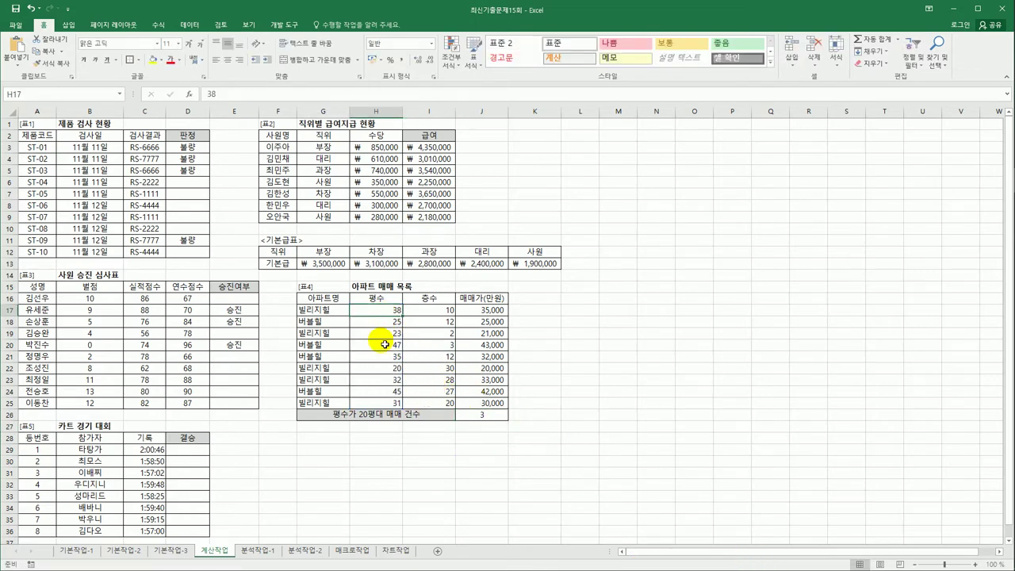
{"action": "left_click", "coordinate": [386, 345], "text": "ctrl"}
{"action": "left_click", "coordinate": [386, 357], "text": "ctrl"}
{"action": "left_click", "coordinate": [391, 380], "text": "ctrl"}
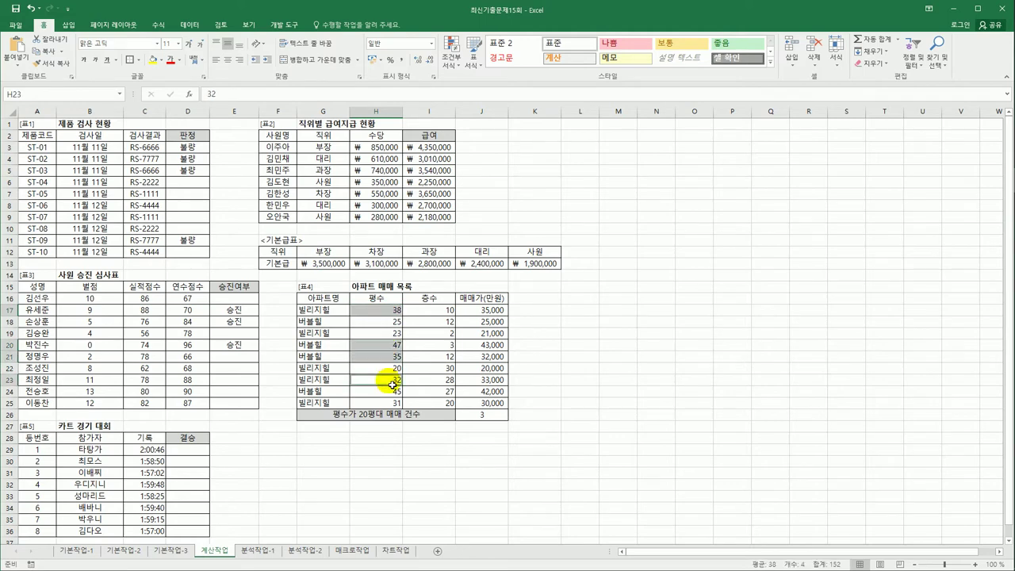
{"action": "left_click", "coordinate": [391, 391], "text": "ctrl"}
{"action": "left_click", "coordinate": [391, 403], "text": "ctrl"}
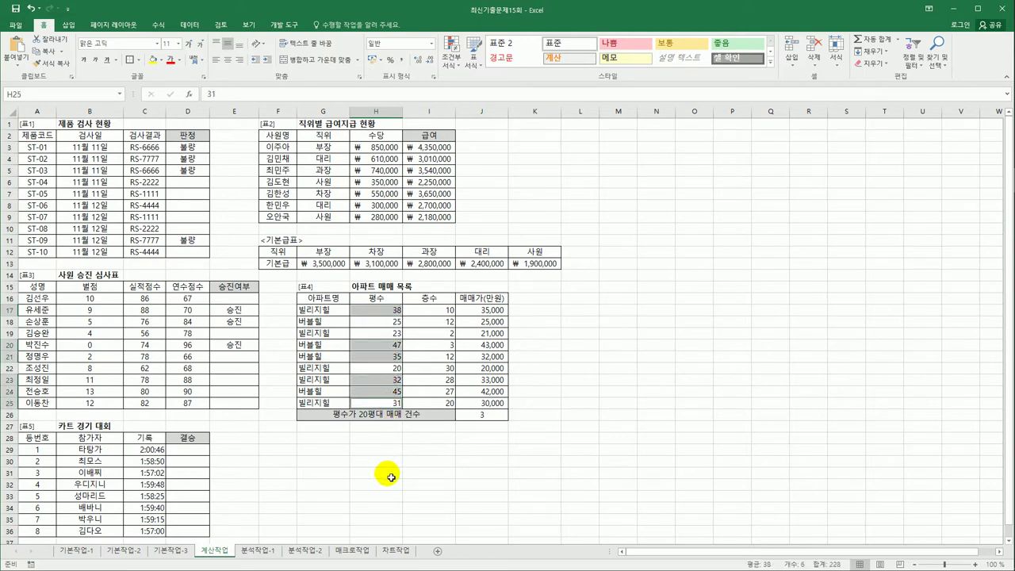
{"action": "left_click", "coordinate": [482, 414]}
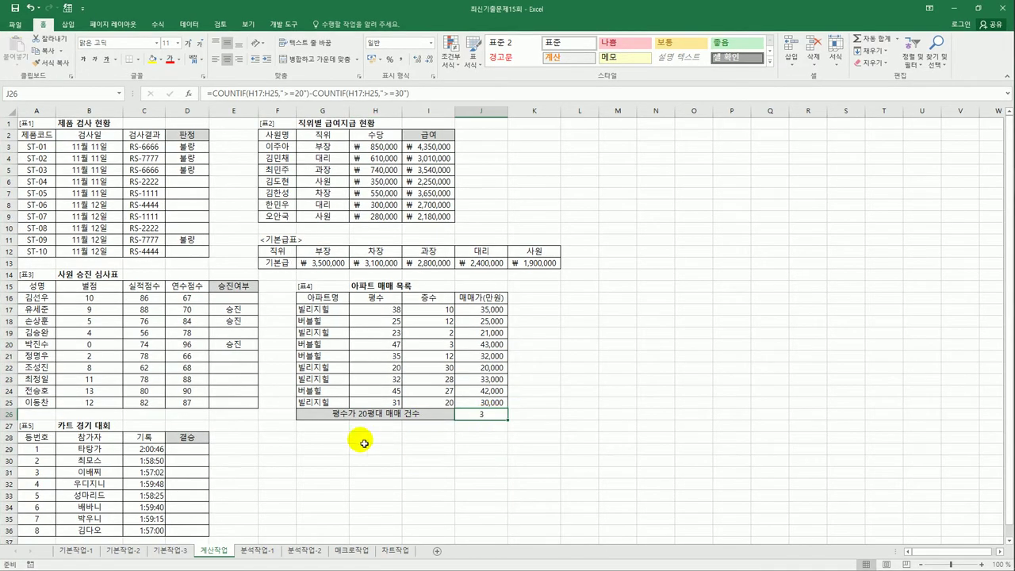
Start a RANK.AVG formula in D29 that ranks C29 within the 기록 values C29:C36.
{"action": "left_click", "coordinate": [191, 452]}
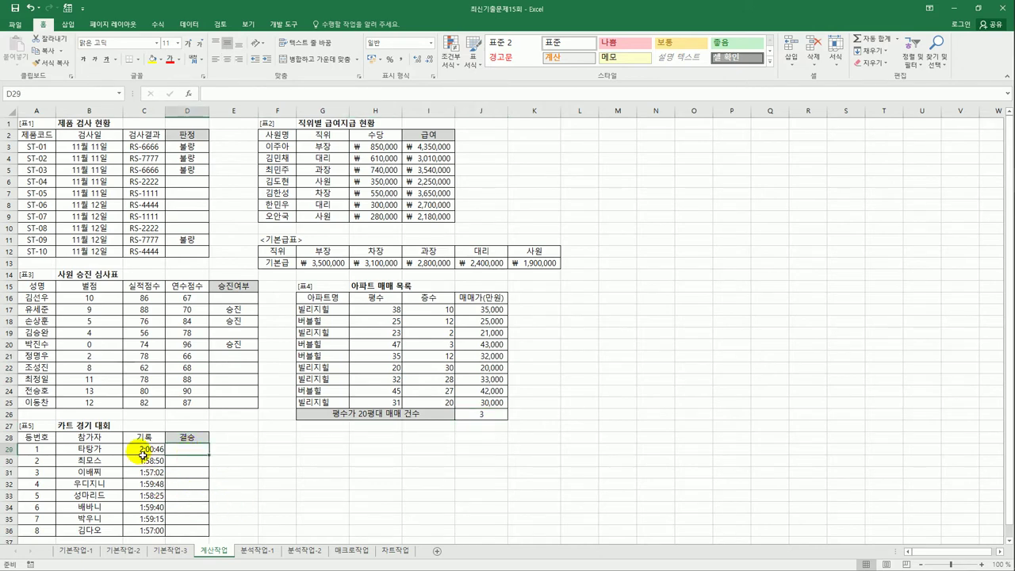
{"action": "left_click_drag", "start_coordinate": [143, 449], "coordinate": [150, 537]}
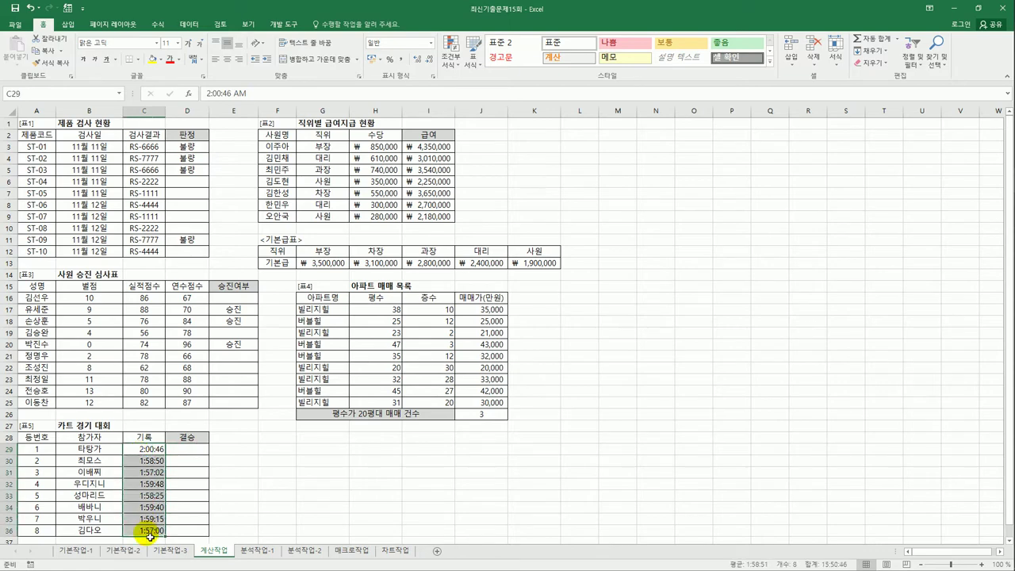
{"action": "left_click", "coordinate": [187, 452]}
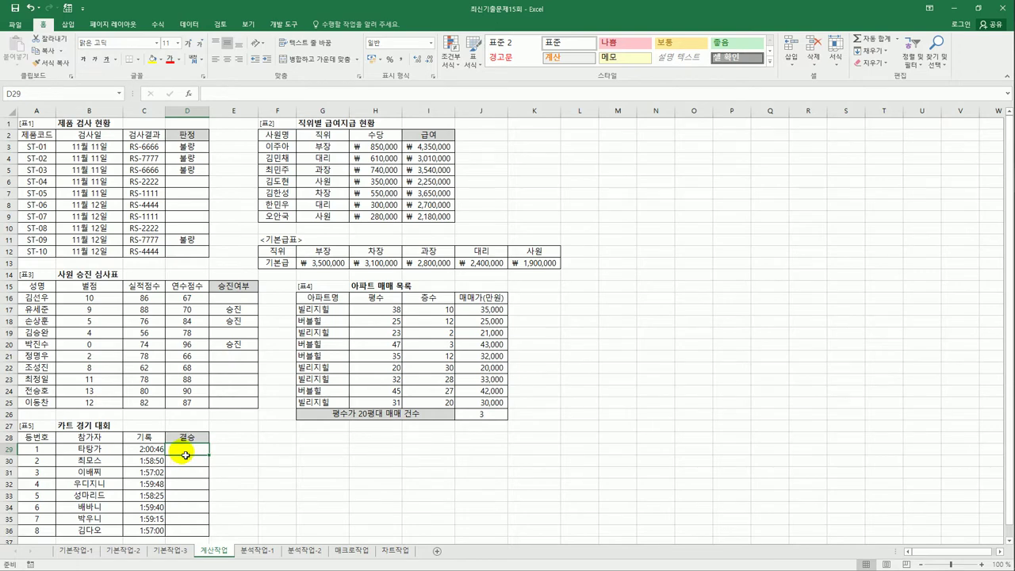
{"action": "type", "text": "="}
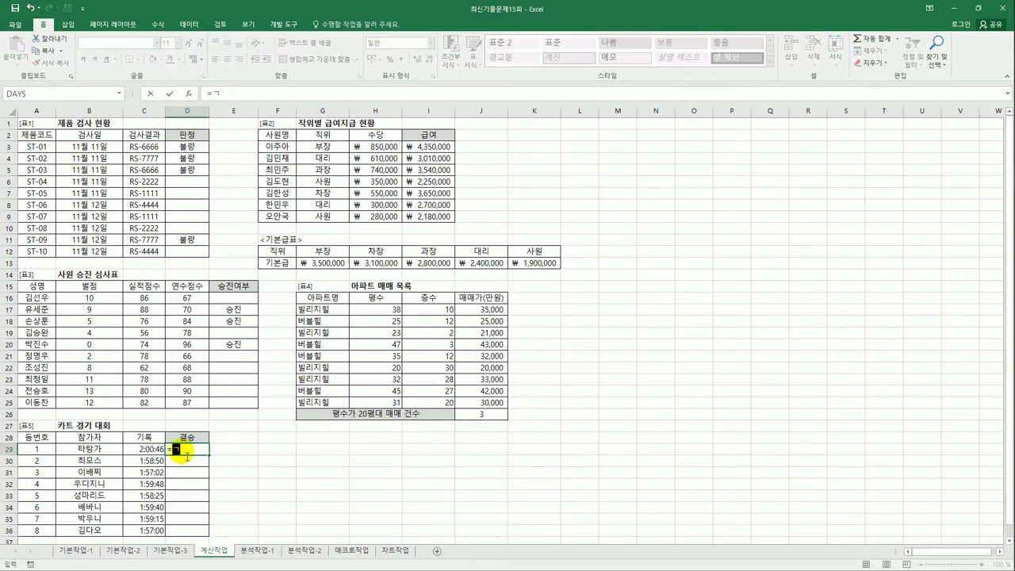
{"action": "type", "text": "rank"}
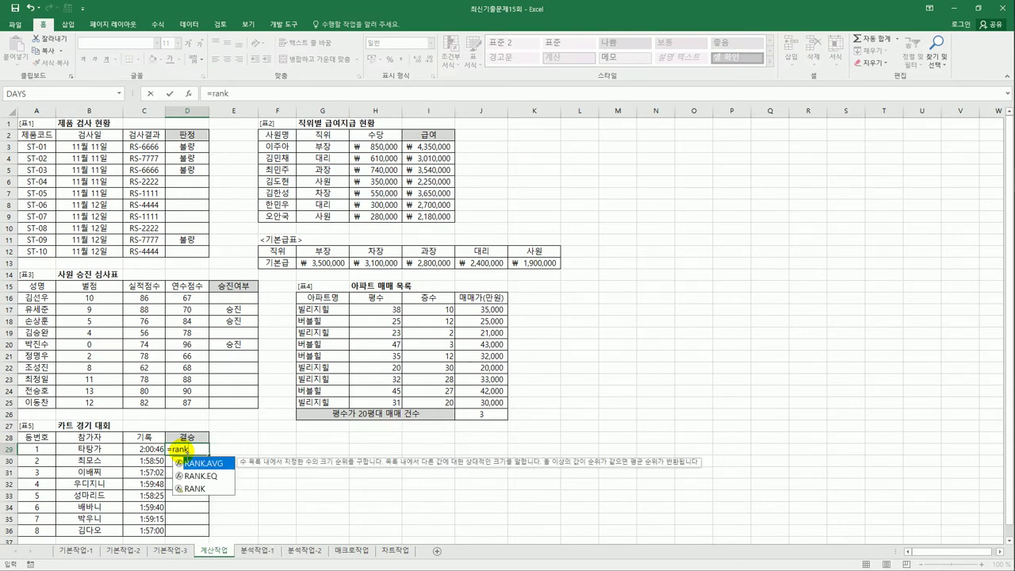
{"action": "type", "text": "."}
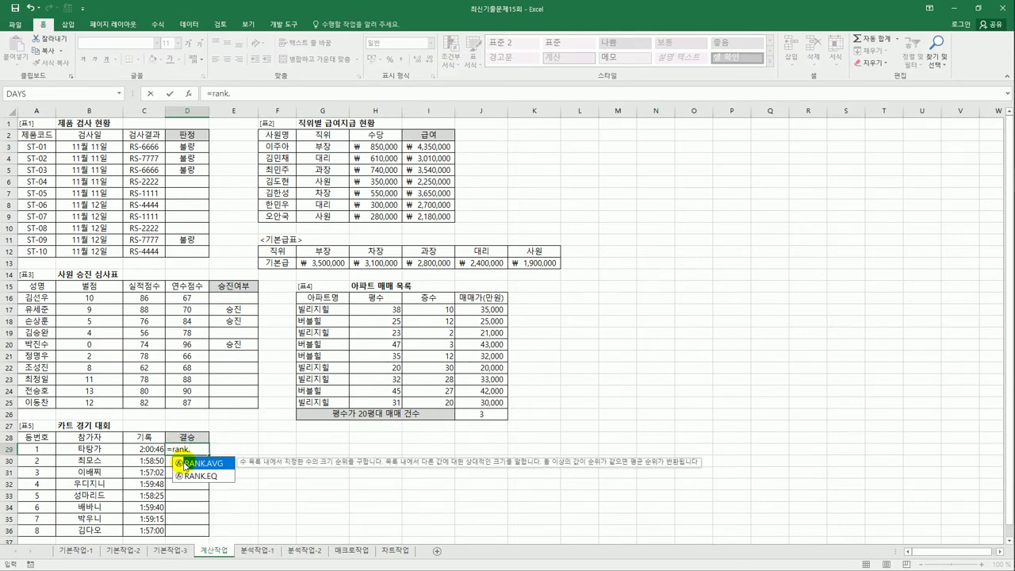
{"action": "double_click", "coordinate": [204, 462]}
{"action": "left_click", "coordinate": [158, 451]}
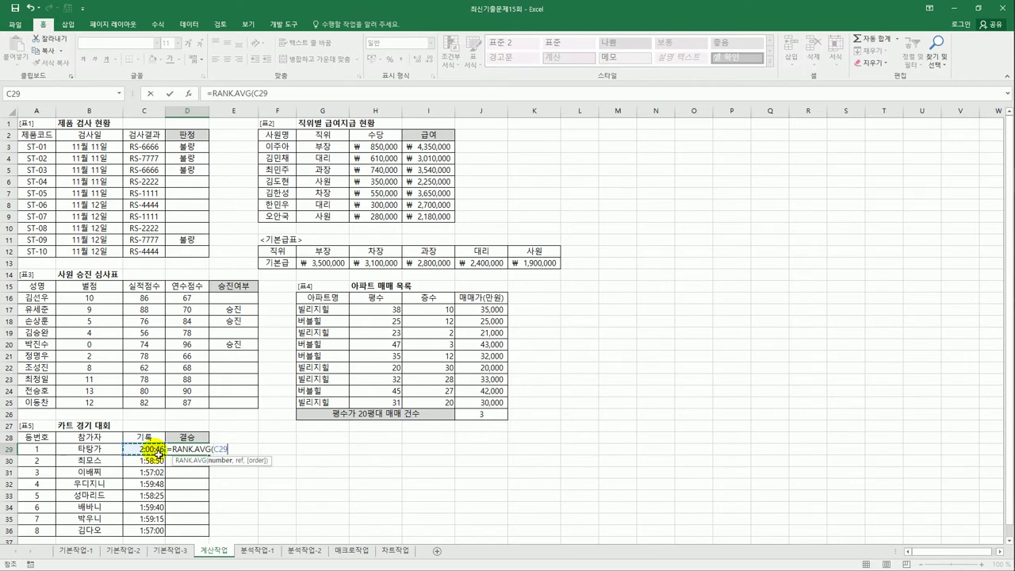
{"action": "type", "text": ","}
{"action": "left_click_drag", "start_coordinate": [158, 451], "coordinate": [156, 533]}
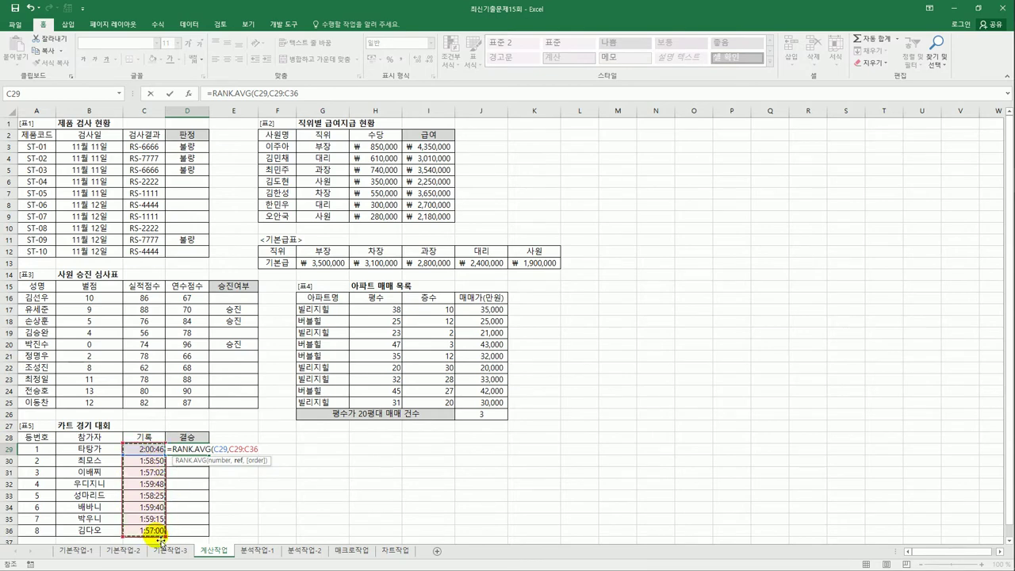
Complete D29's formula as =RANK.AVG(C29,$C$29:$C$36,1) and fill it down to D36.
{"action": "key", "text": "F4"}
{"action": "type", "text": ","}
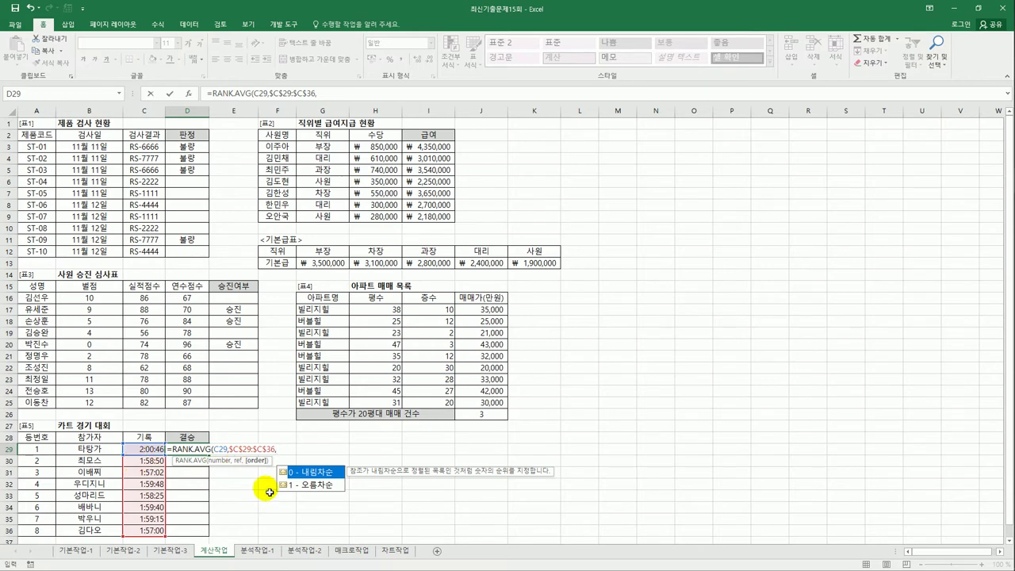
{"action": "left_click", "coordinate": [332, 486]}
{"action": "double_click", "coordinate": [332, 486]}
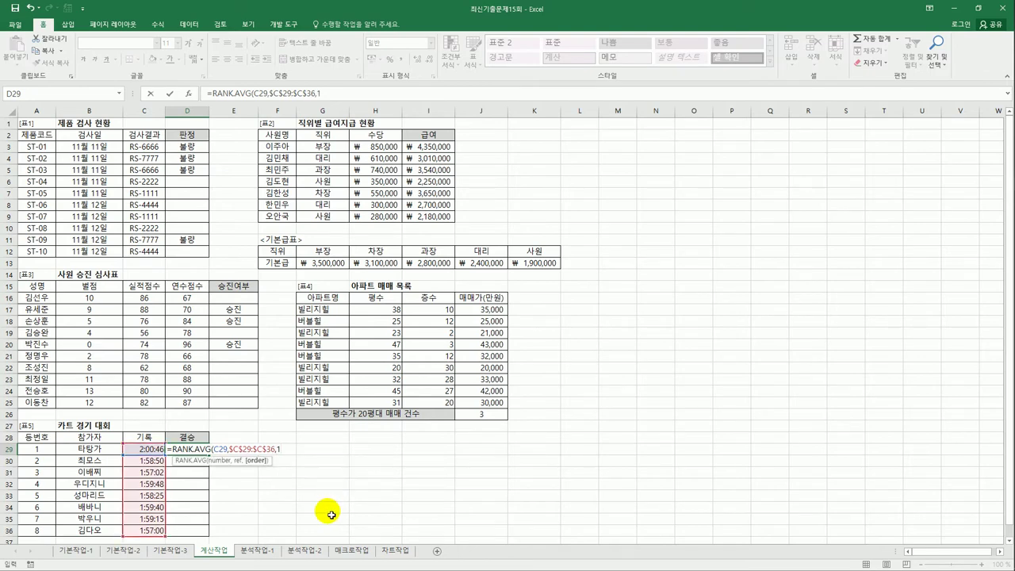
{"action": "key", "text": "Return"}
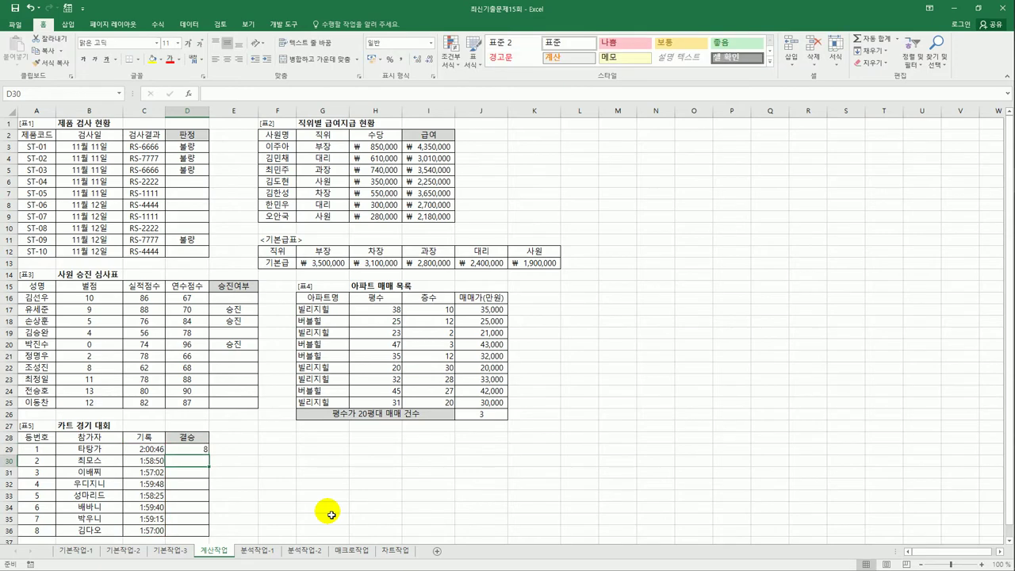
{"action": "left_click", "coordinate": [204, 448]}
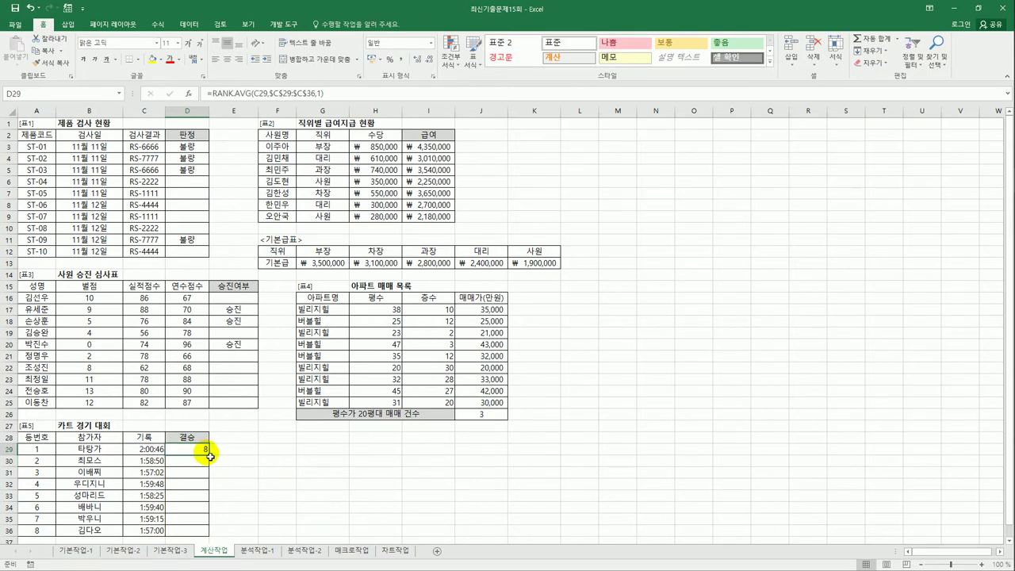
{"action": "left_click_drag", "start_coordinate": [209, 455], "coordinate": [209, 532]}
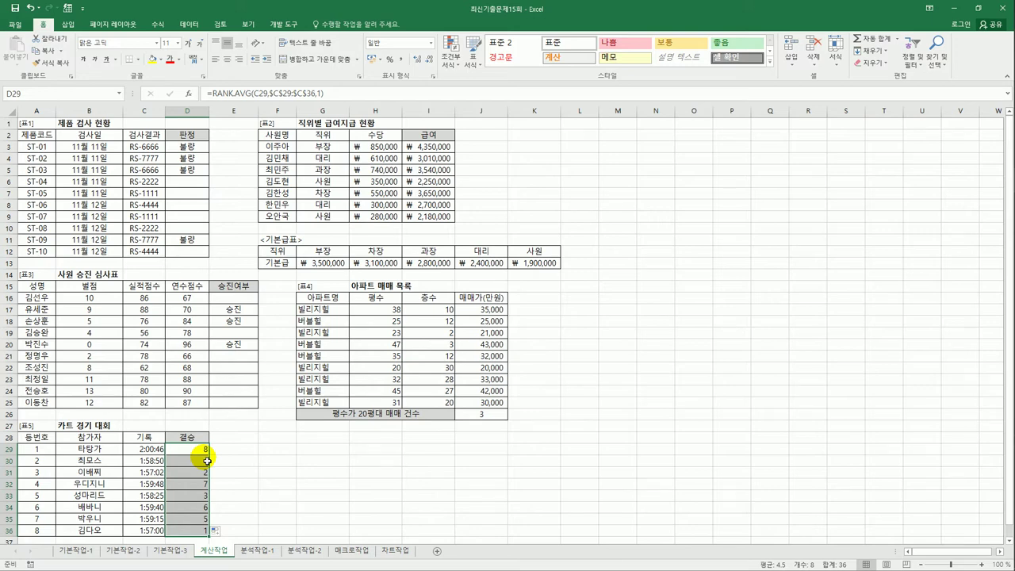
Wrap D29's RANK.AVG formula in an IF that tests whether the rank is <=2.
{"action": "left_click", "coordinate": [204, 450]}
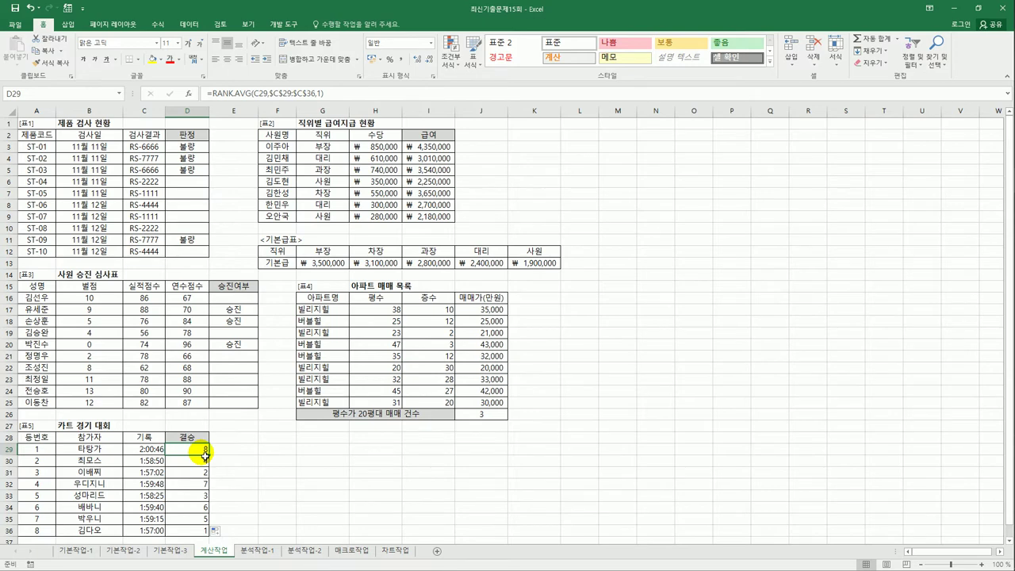
{"action": "left_click", "coordinate": [211, 94]}
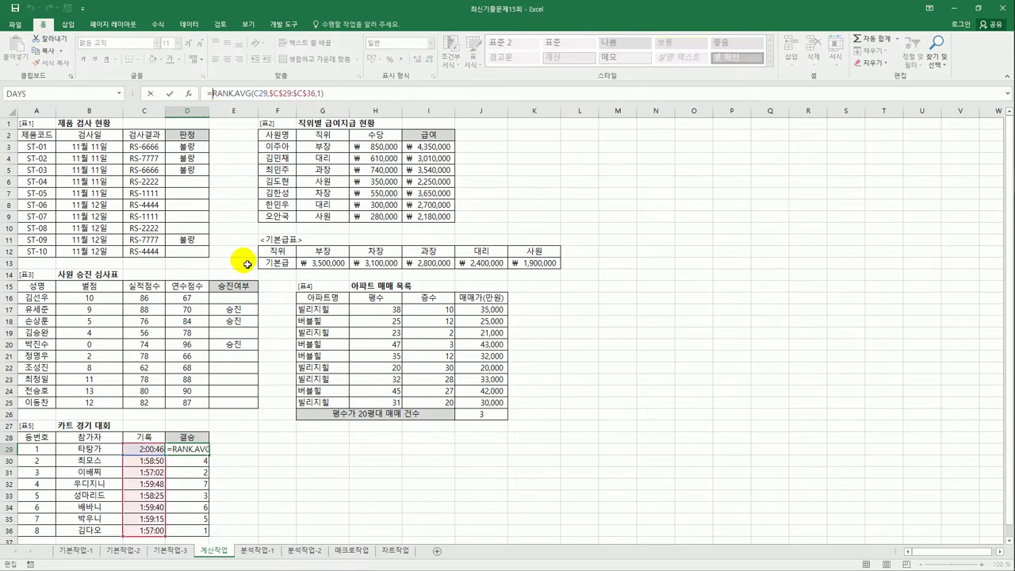
{"action": "type", "text": "If"}
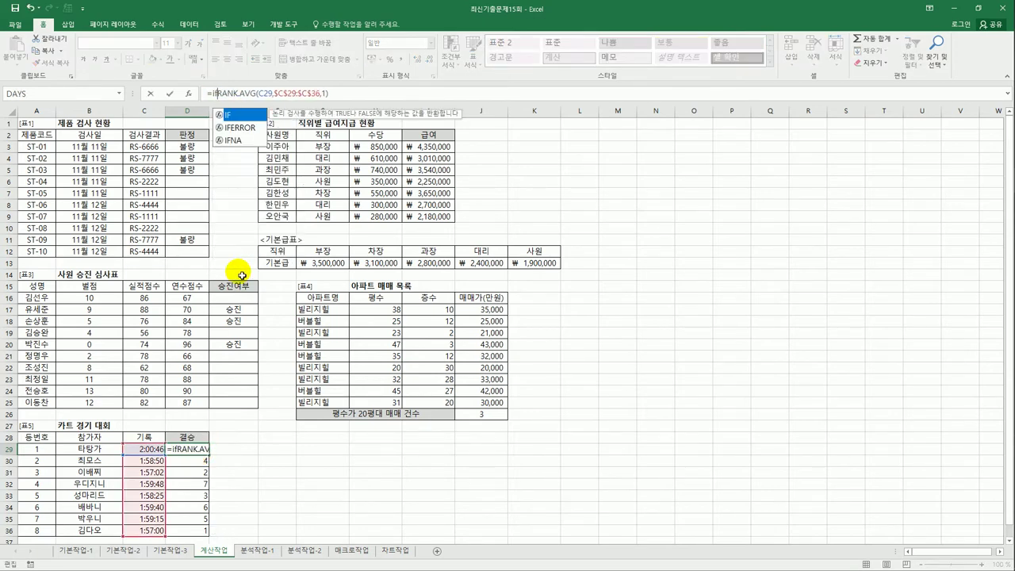
{"action": "key", "text": "Tab"}
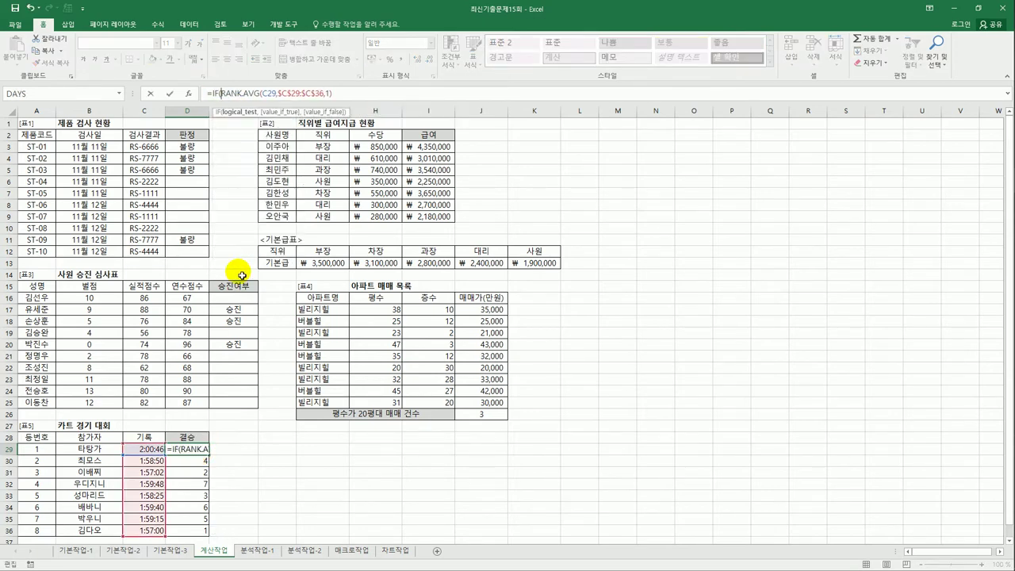
{"action": "left_click", "coordinate": [348, 94]}
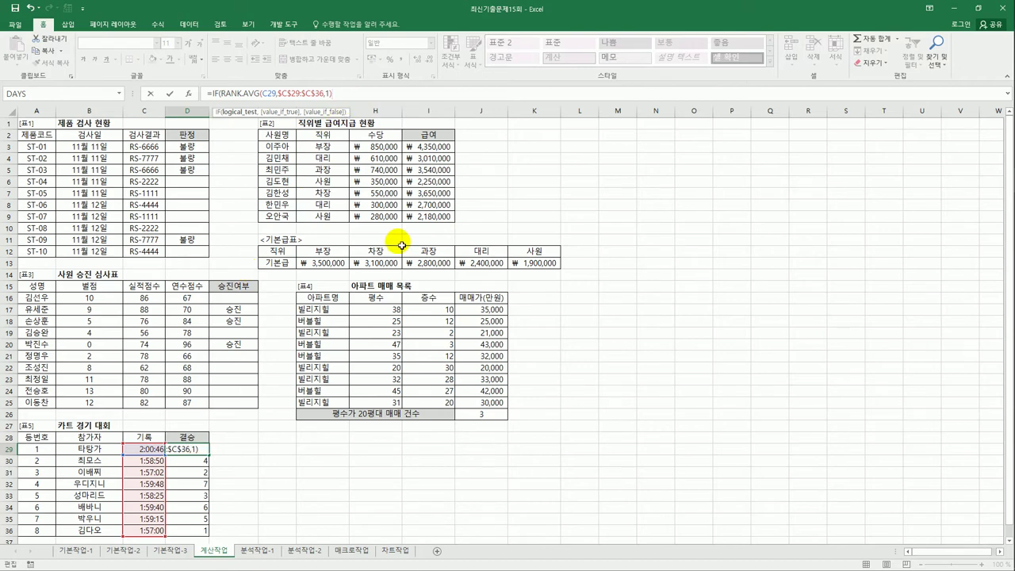
{"action": "type", "text": "<=2,"}
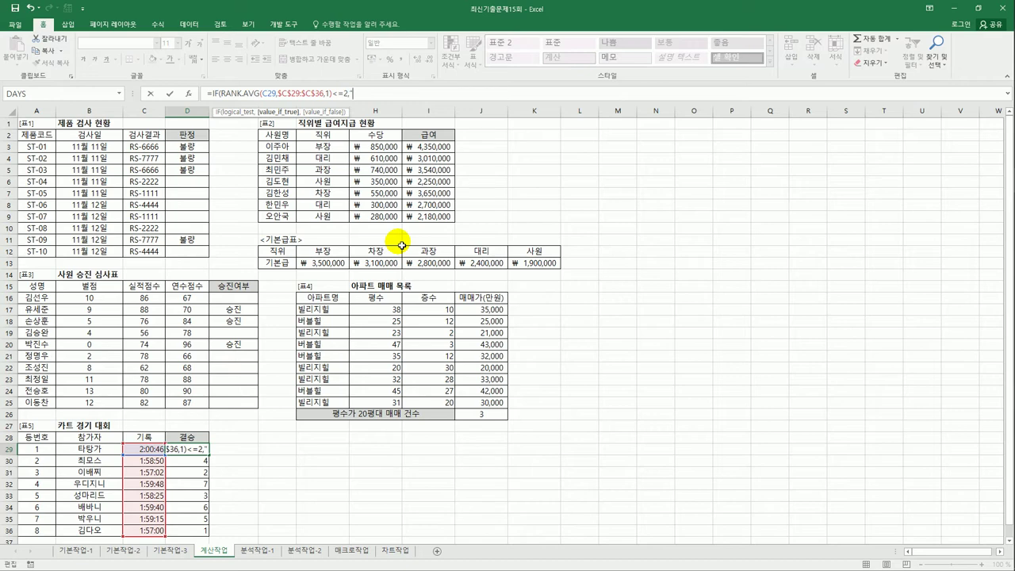
Complete D29's IF formula to return "결승진출" when true and "" when false.
{"action": "type", "text": "\"ruf"}
{"action": "type", "text": "결승진"}
{"action": "type", "text": "출\","}
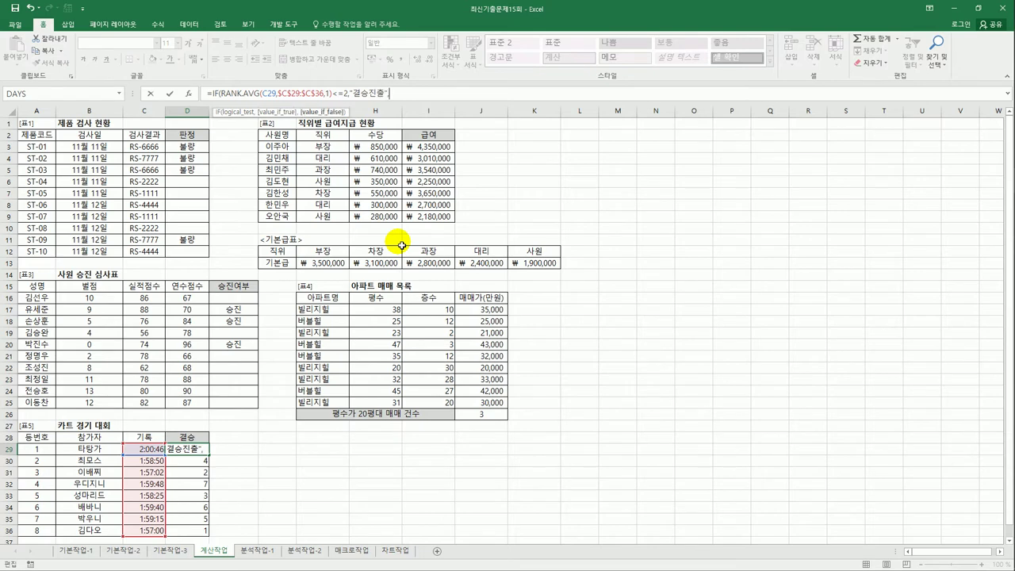
{"action": "type", "text": "\"\""}
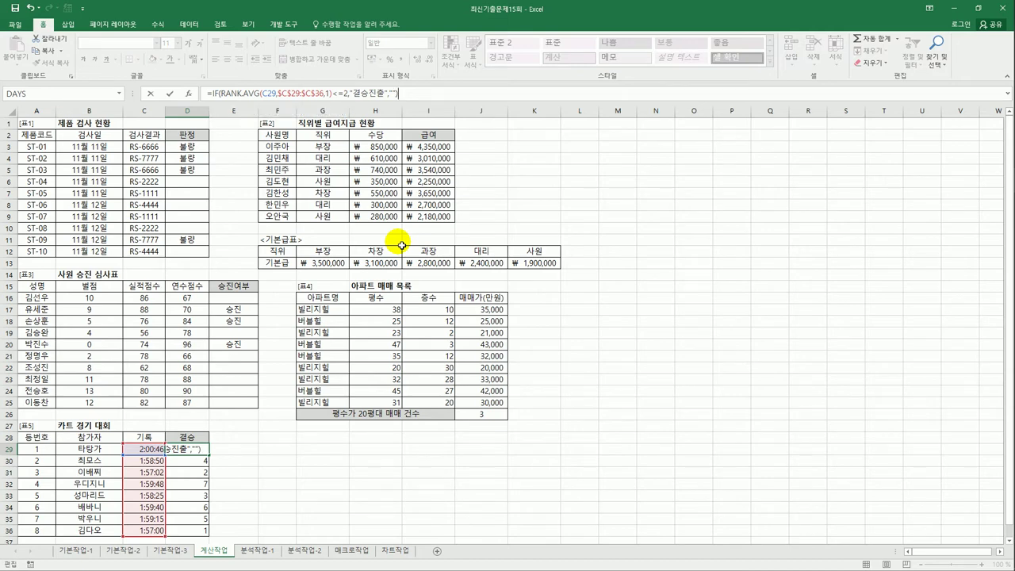
{"action": "key", "text": "Return"}
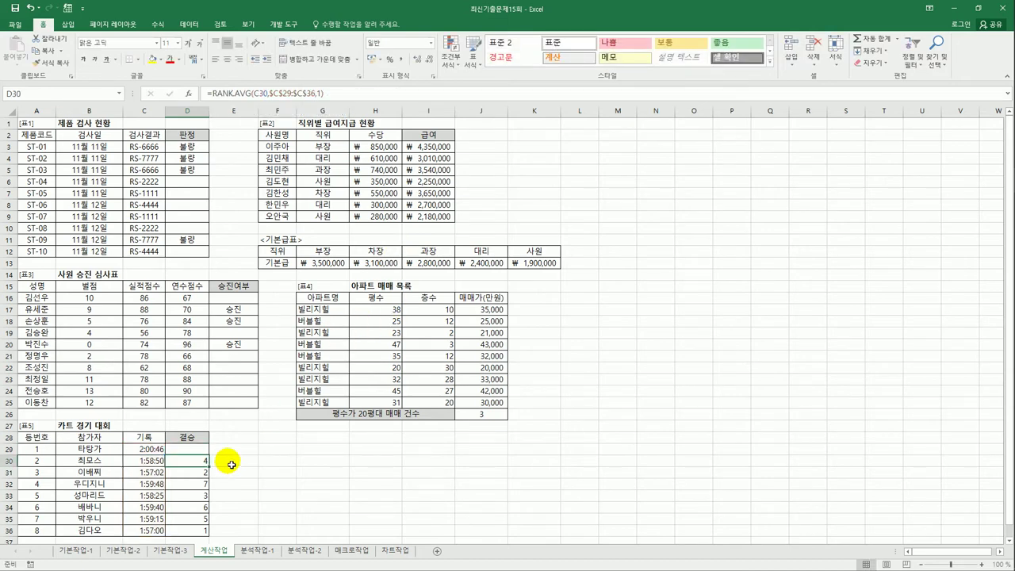
Fill D29's IF formula down through D36 in the 카트 경기 대회 table.
{"action": "left_click", "coordinate": [200, 449]}
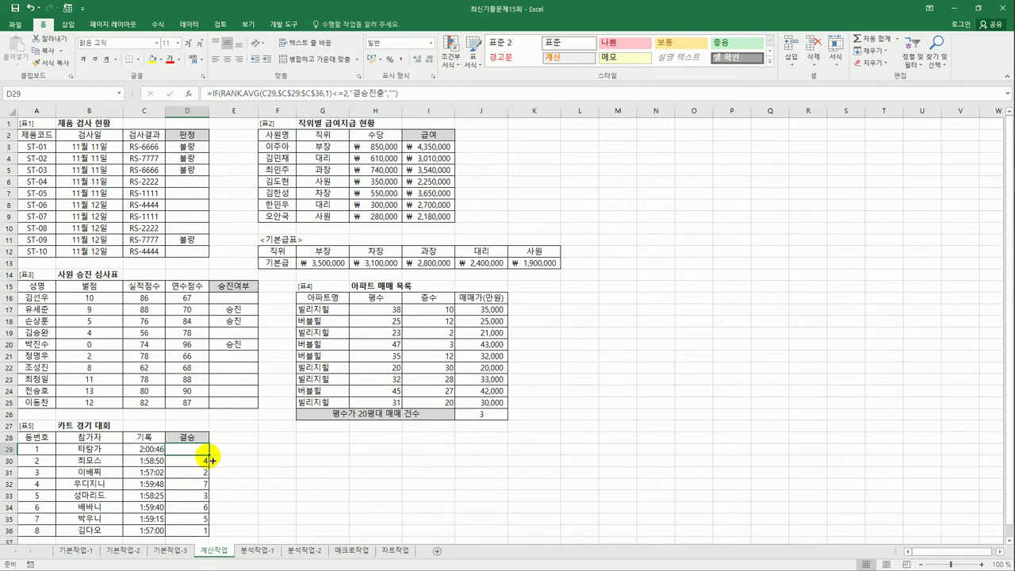
{"action": "left_click_drag", "start_coordinate": [212, 460], "coordinate": [209, 534]}
{"action": "left_click", "coordinate": [202, 528]}
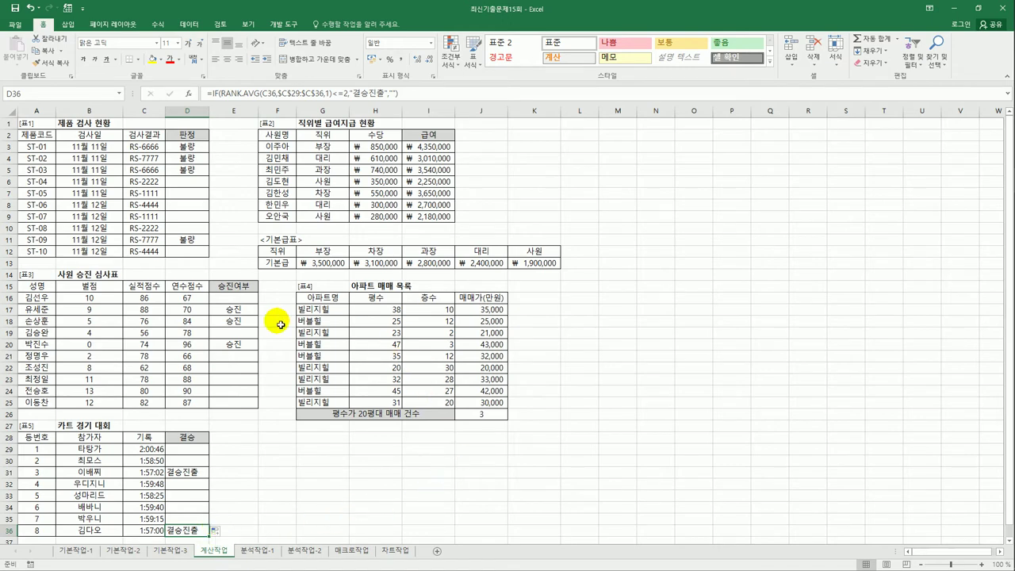
On the 분석작업-1 sheet, create a pivot table from A3:E22, placed in the existing worksheet at A28.
{"action": "left_click", "coordinate": [263, 551]}
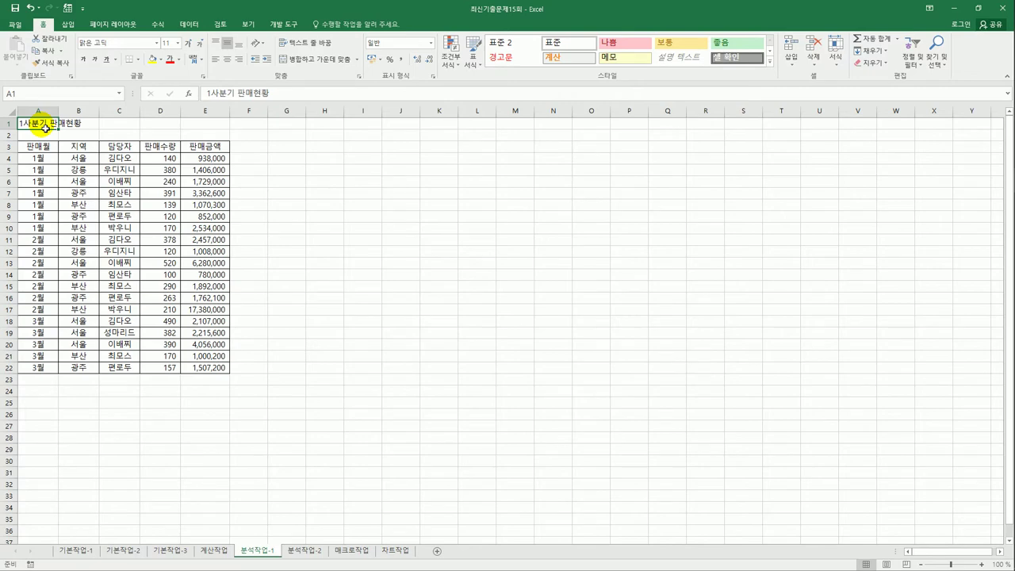
{"action": "left_click", "coordinate": [35, 147]}
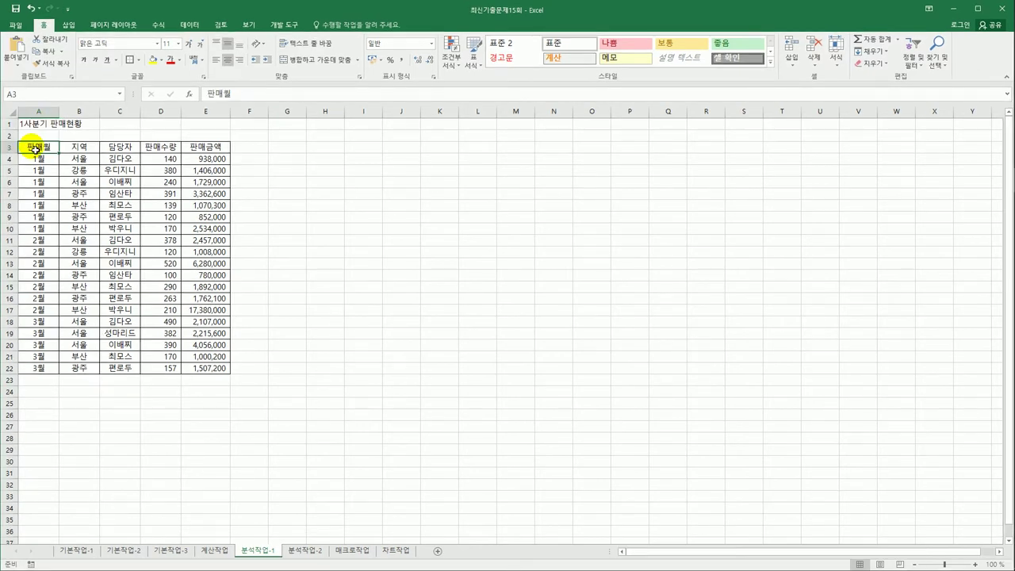
{"action": "left_click", "coordinate": [67, 27]}
{"action": "left_click", "coordinate": [14, 54]}
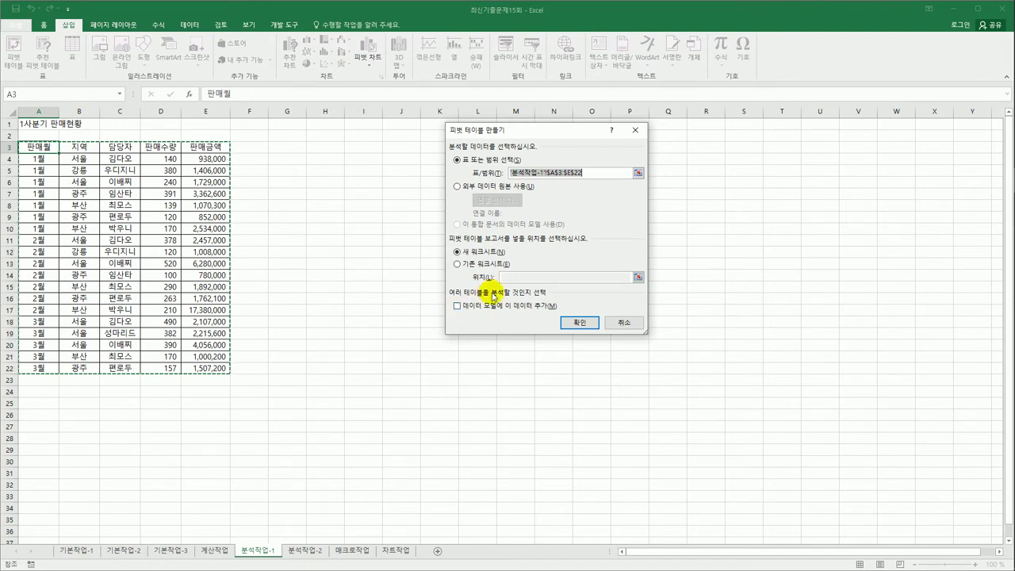
{"action": "left_click", "coordinate": [485, 264]}
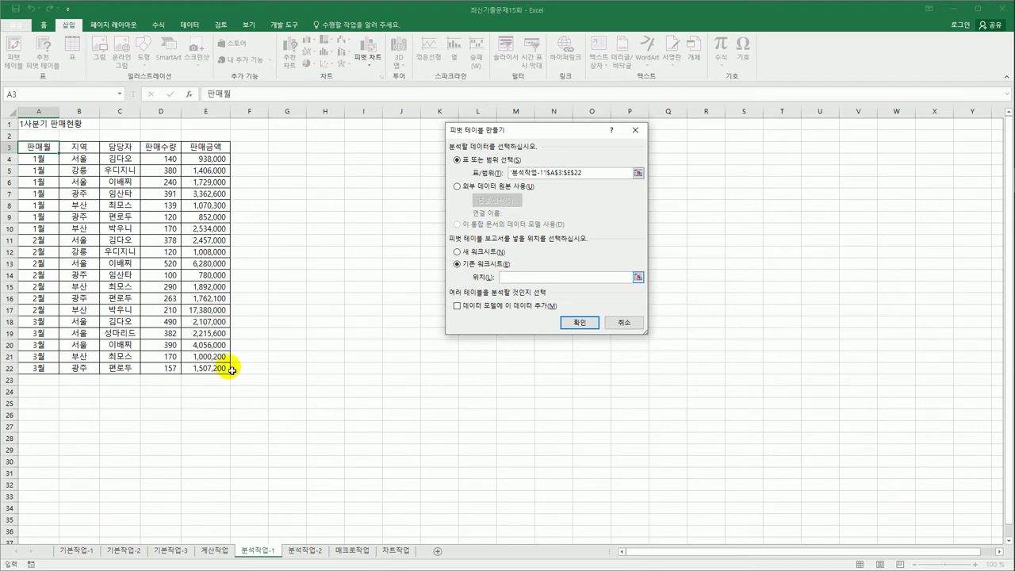
{"action": "left_click", "coordinate": [40, 445]}
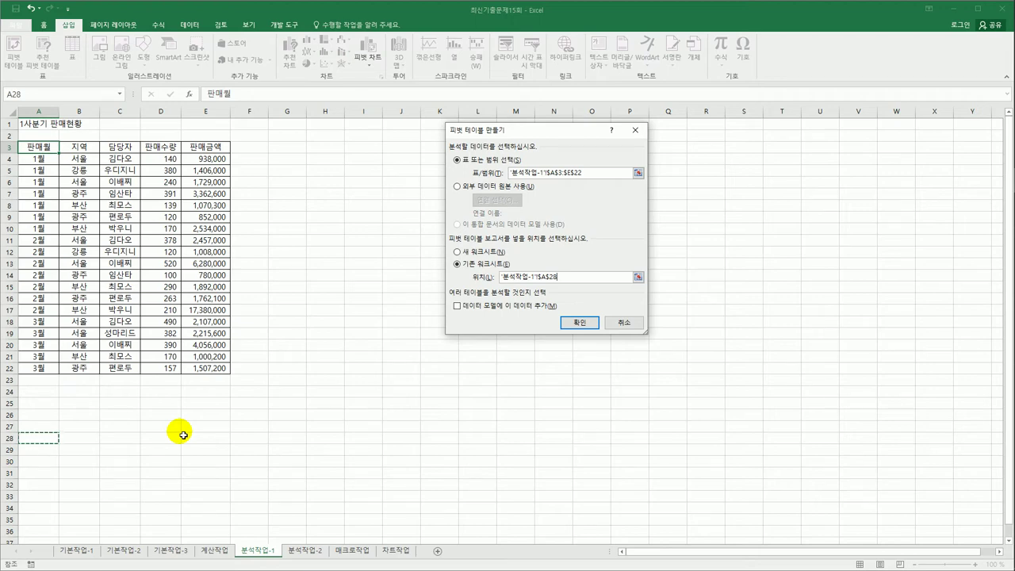
{"action": "left_click", "coordinate": [577, 323]}
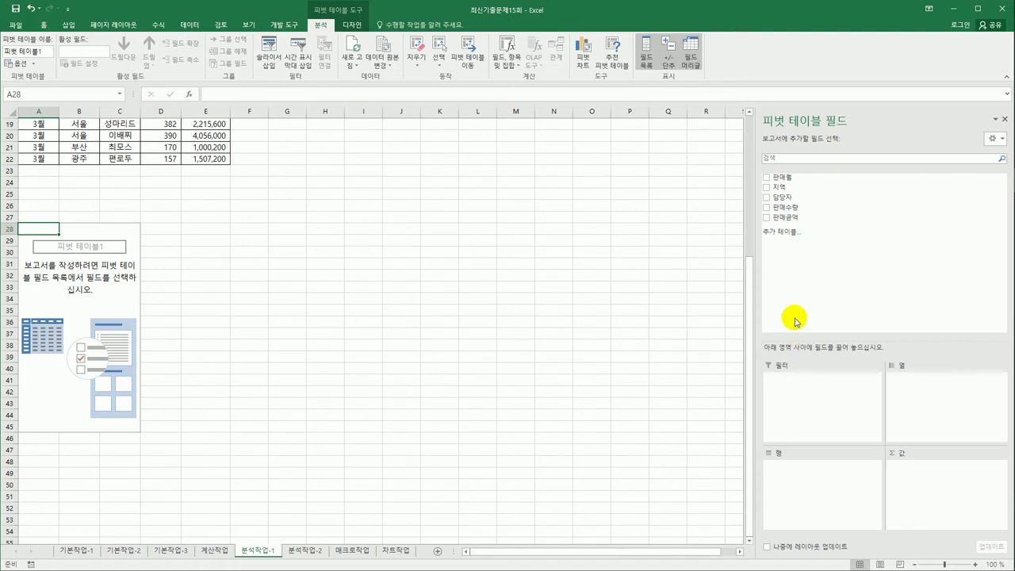
Lay out the pivot table with 담당자 as filter, 지역 as rows, and 판매수량 and 판매금액 as values.
{"action": "left_click_drag", "start_coordinate": [792, 203], "coordinate": [813, 403]}
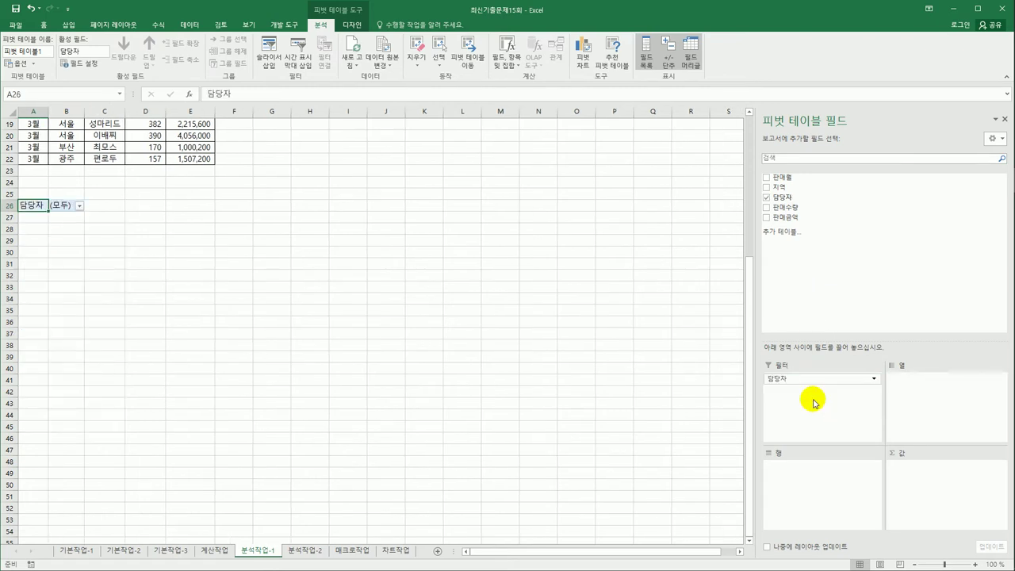
{"action": "left_click_drag", "start_coordinate": [805, 188], "coordinate": [811, 521]}
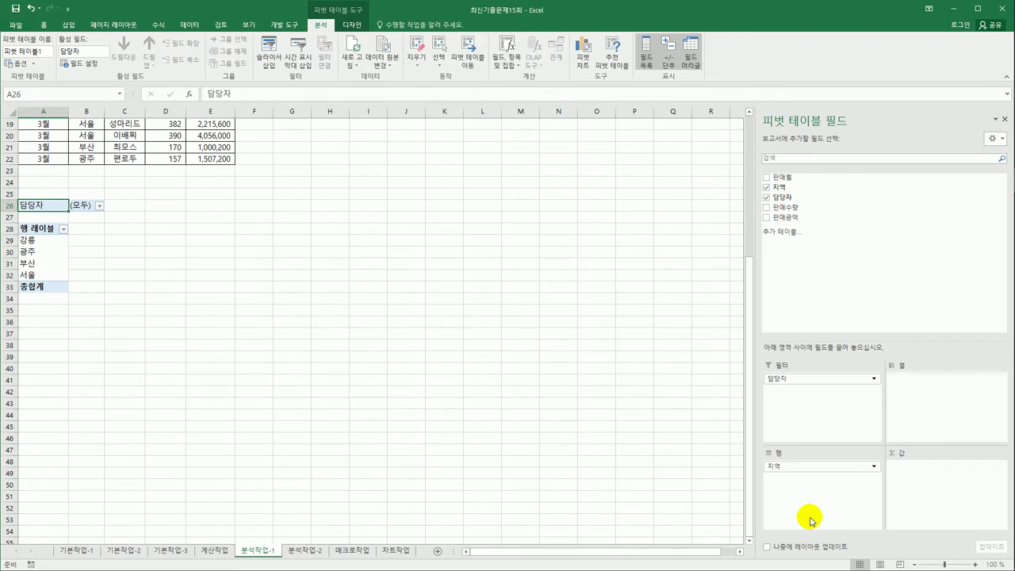
{"action": "left_click_drag", "start_coordinate": [796, 207], "coordinate": [916, 504]}
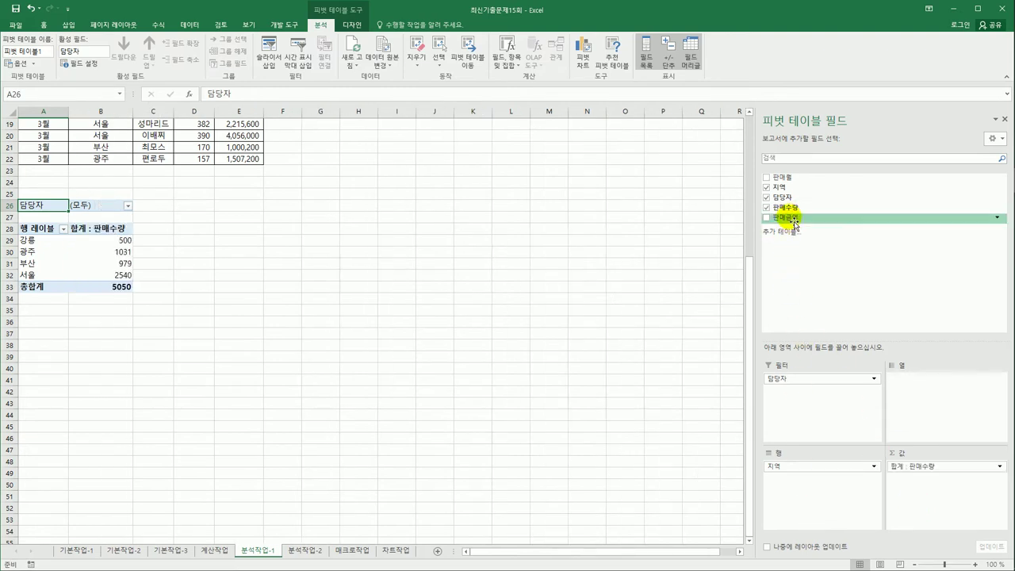
{"action": "left_click_drag", "start_coordinate": [795, 224], "coordinate": [918, 522]}
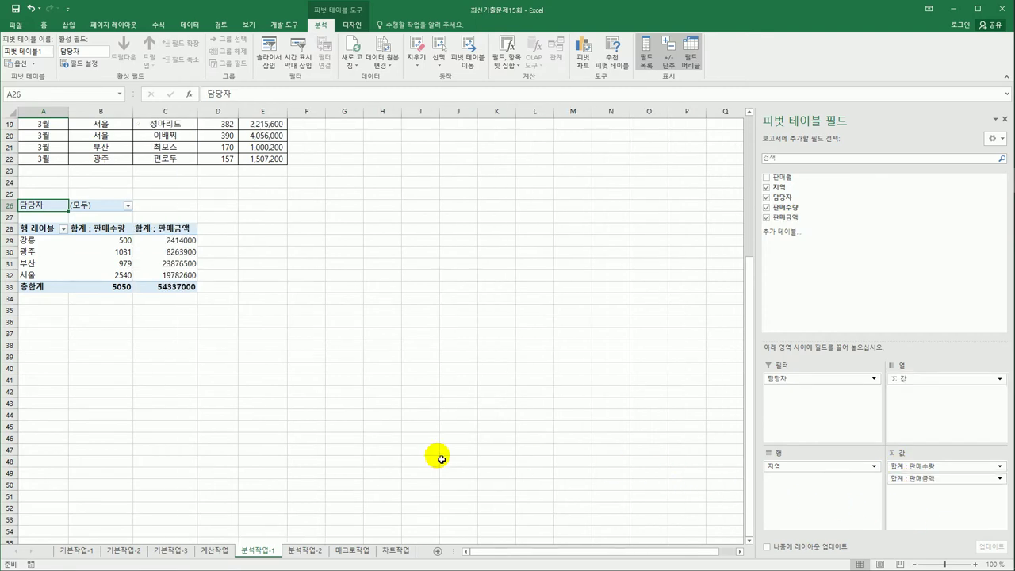
Summarize both the 판매수량 and 판매금액 value fields of the pivot table by 평균.
{"action": "left_click_drag", "start_coordinate": [104, 230], "coordinate": [104, 233]}
{"action": "right_click", "coordinate": [104, 232]}
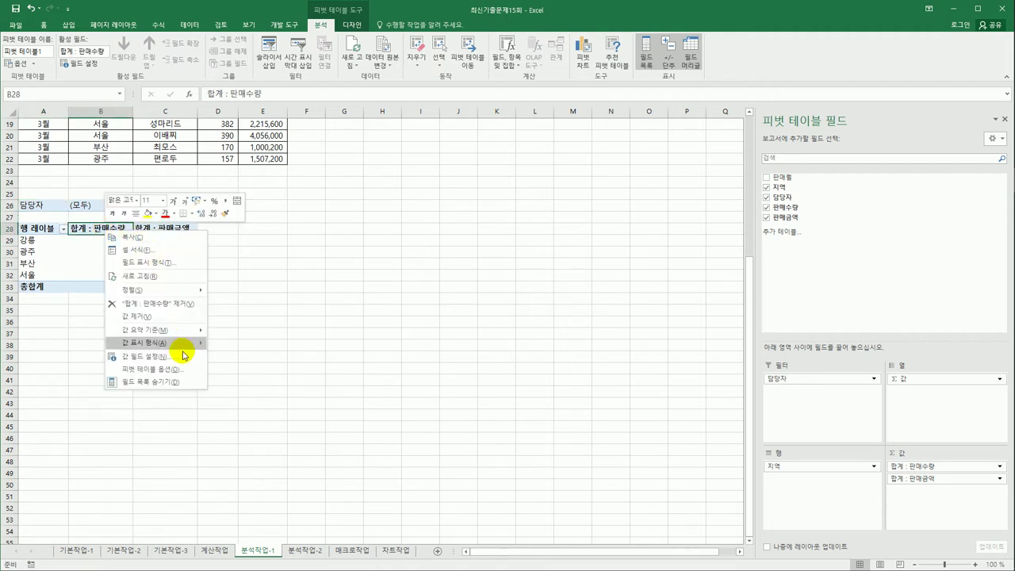
{"action": "mouse_move", "coordinate": [188, 332]}
{"action": "left_click", "coordinate": [265, 355]}
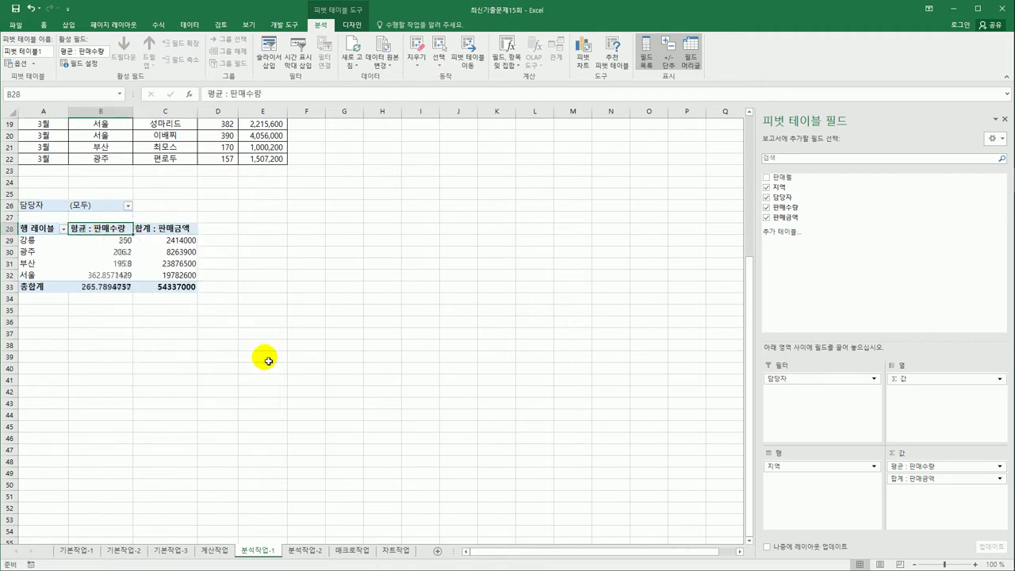
{"action": "left_click", "coordinate": [177, 230]}
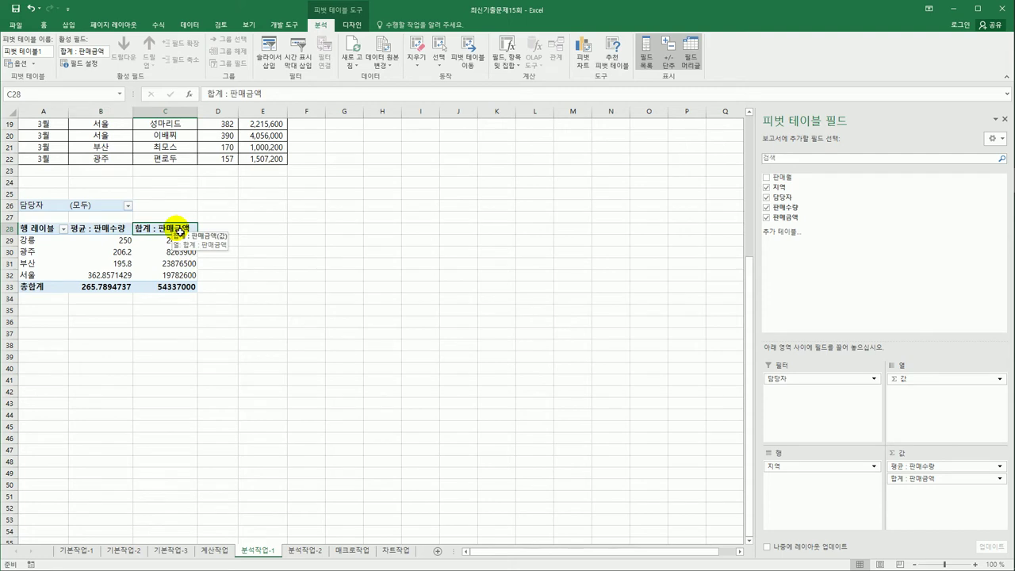
{"action": "right_click", "coordinate": [180, 231]}
{"action": "mouse_move", "coordinate": [237, 328]}
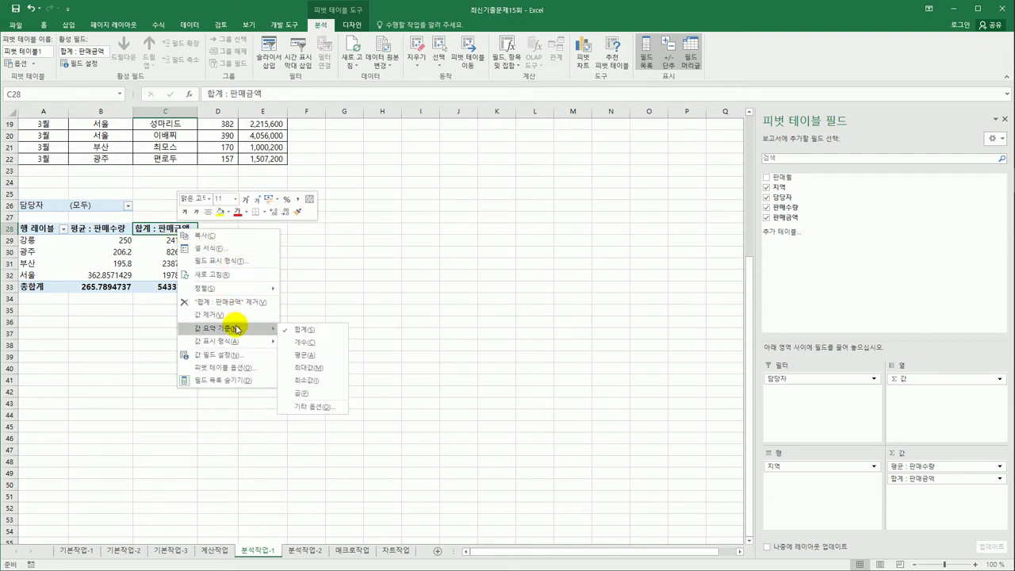
{"action": "left_click", "coordinate": [315, 357]}
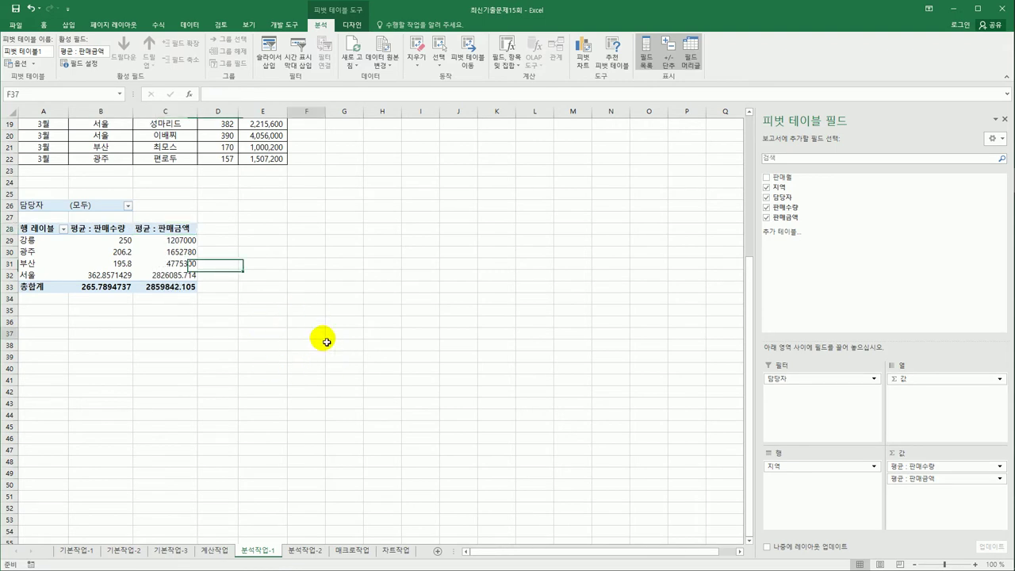
{"action": "left_click", "coordinate": [325, 339]}
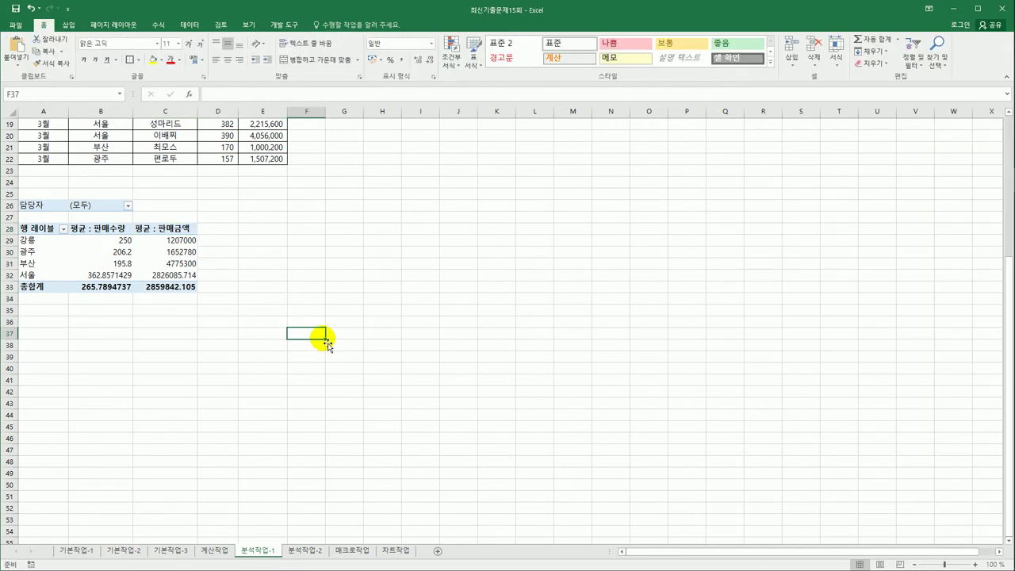
Set the pivot table's report layout to outline form (개요 형식으로 표시).
{"action": "left_click", "coordinate": [42, 228]}
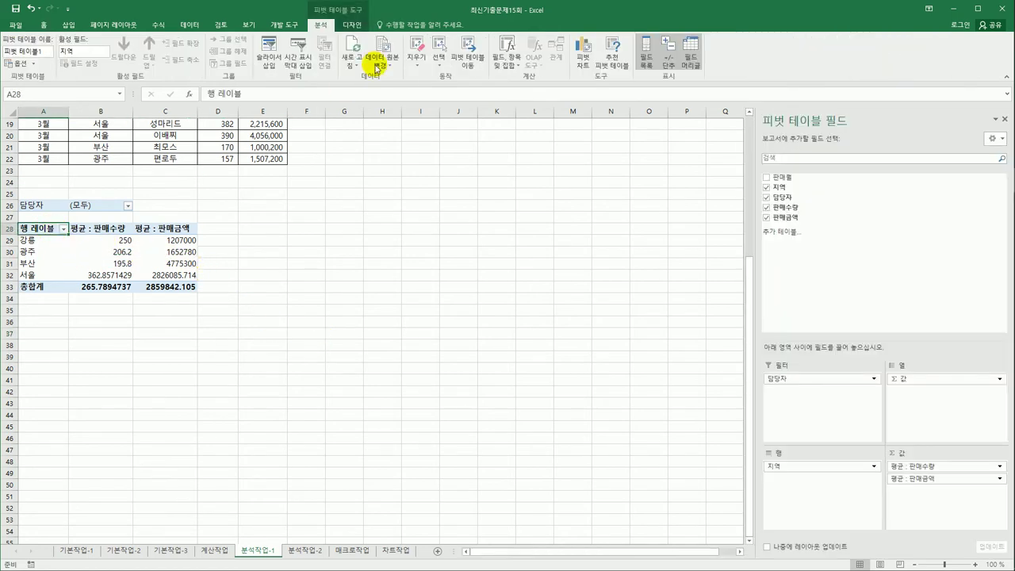
{"action": "left_click", "coordinate": [349, 26]}
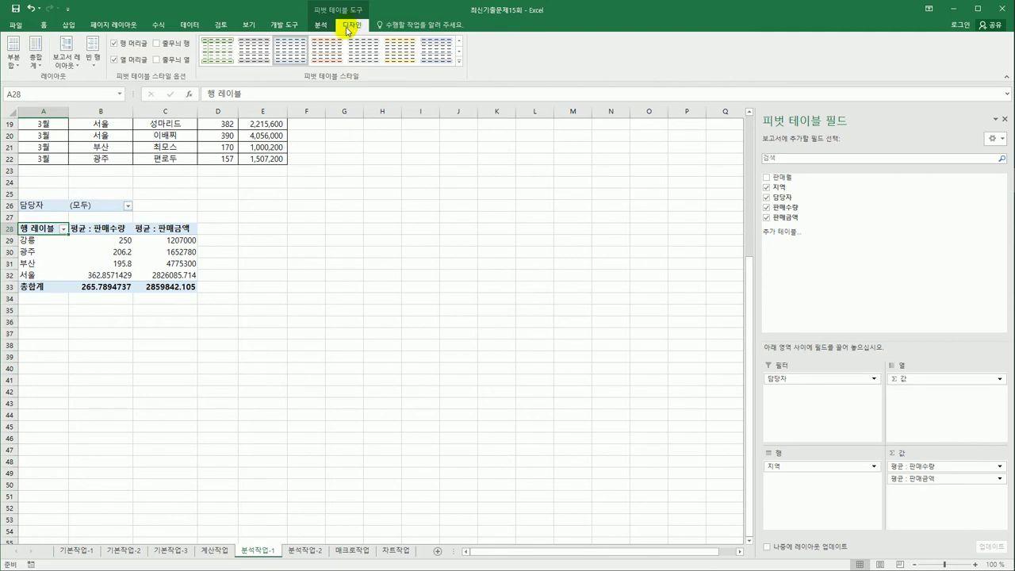
{"action": "left_click", "coordinate": [67, 56]}
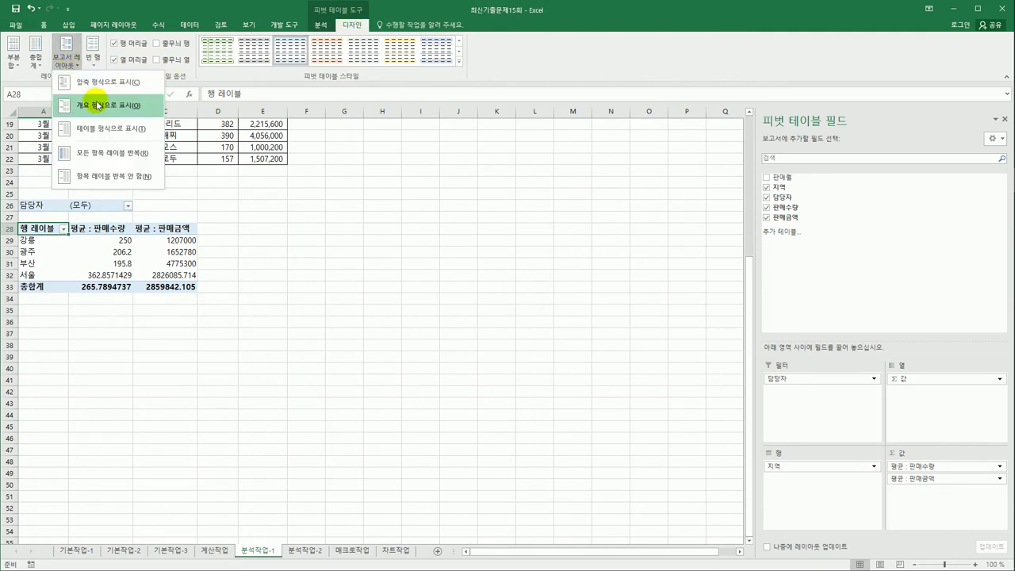
{"action": "left_click", "coordinate": [99, 105]}
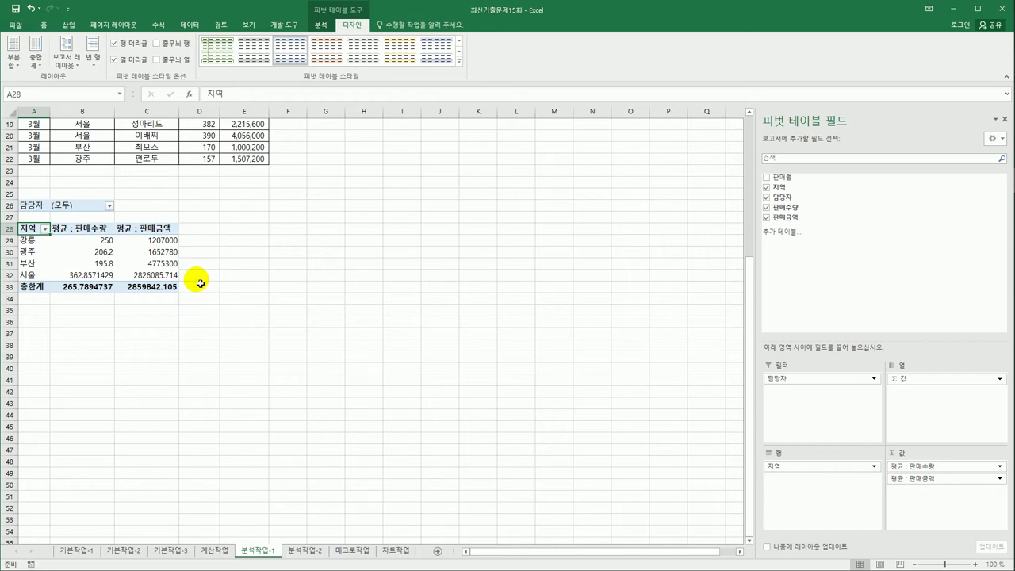
Apply the 피벗 스타일 보통 5 style to the pivot table.
{"action": "left_click", "coordinate": [459, 64]}
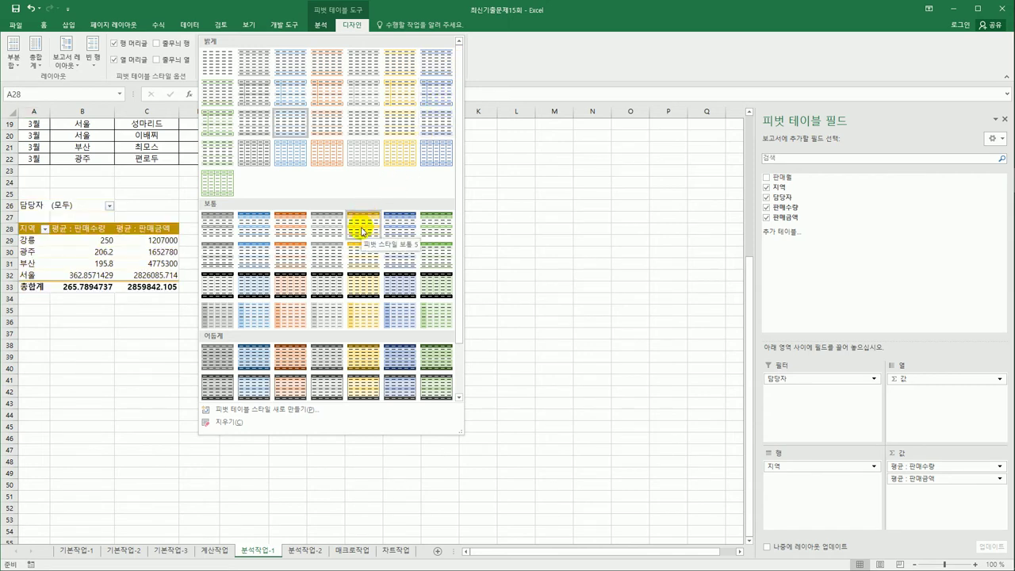
{"action": "left_click", "coordinate": [361, 230]}
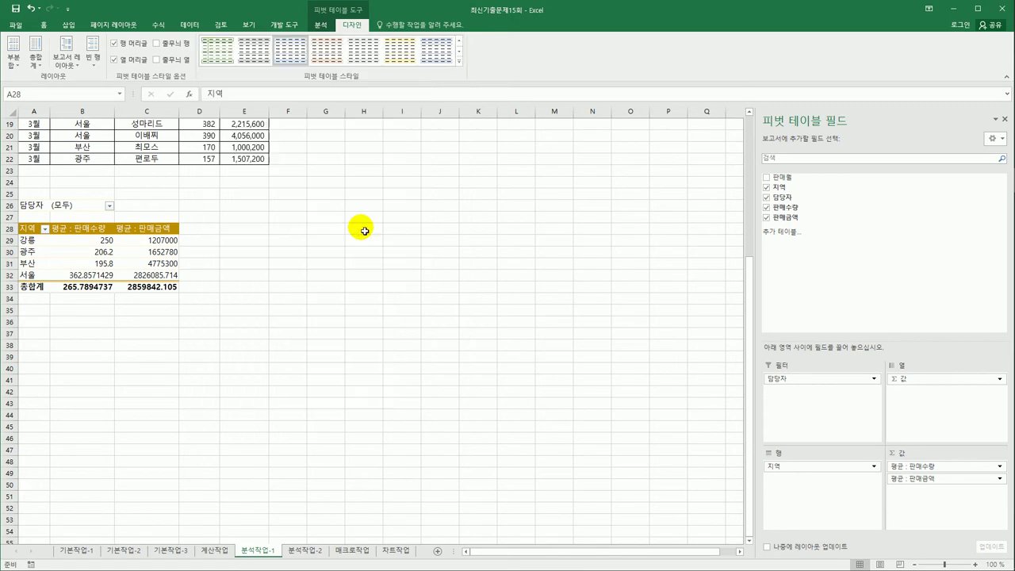
{"action": "left_click", "coordinate": [345, 297]}
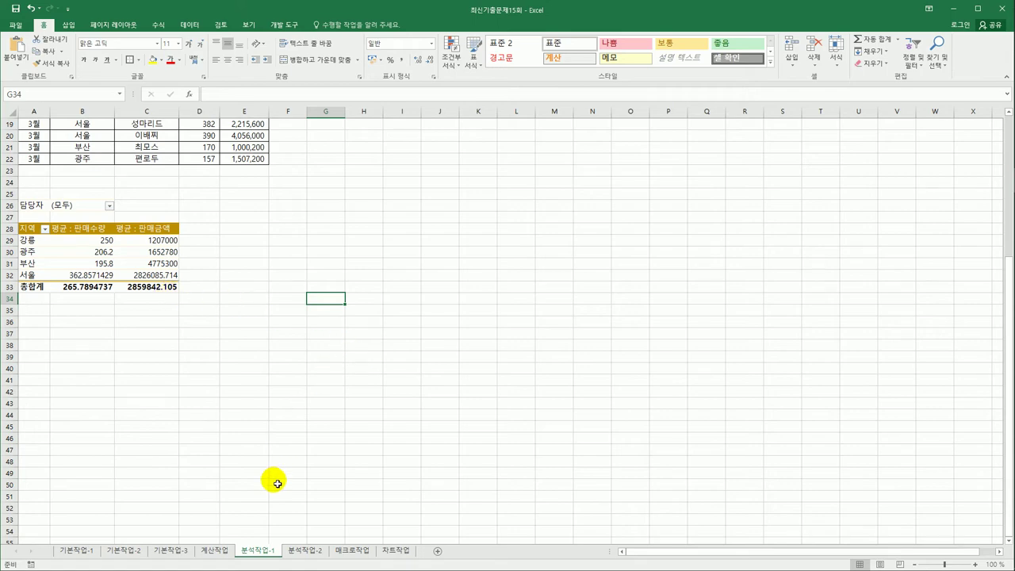
On the 분석작업-2 sheet, sort the 교내 IT 경진대회 시행 결과 table by 학년 in ascending order.
{"action": "left_click", "coordinate": [307, 551]}
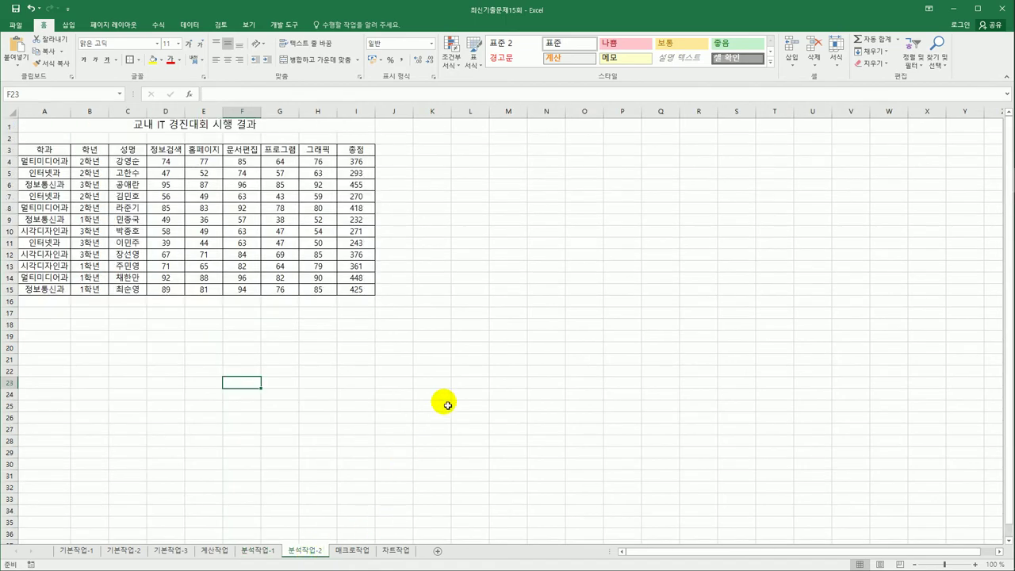
{"action": "left_click", "coordinate": [203, 175]}
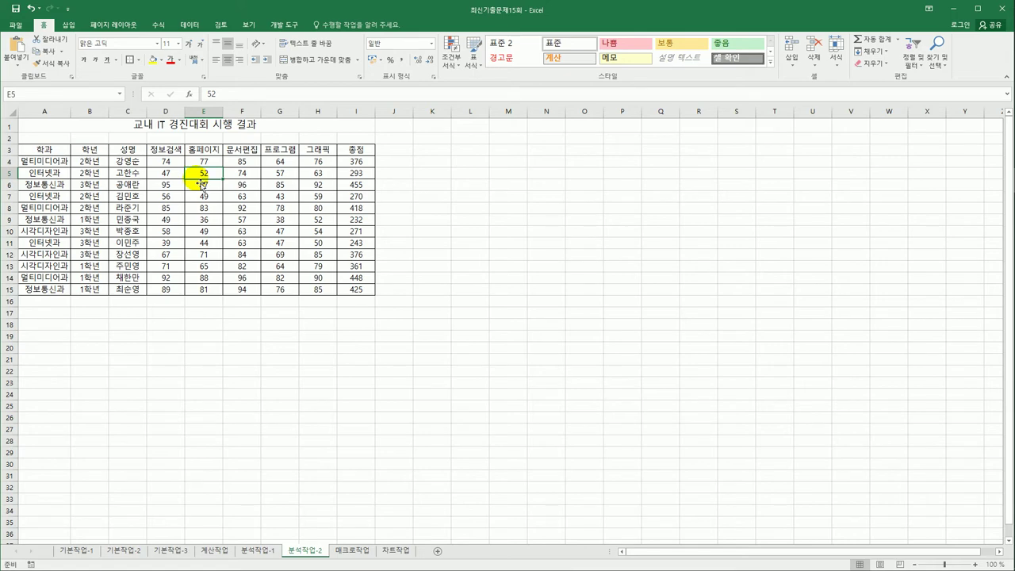
{"action": "left_click", "coordinate": [86, 150]}
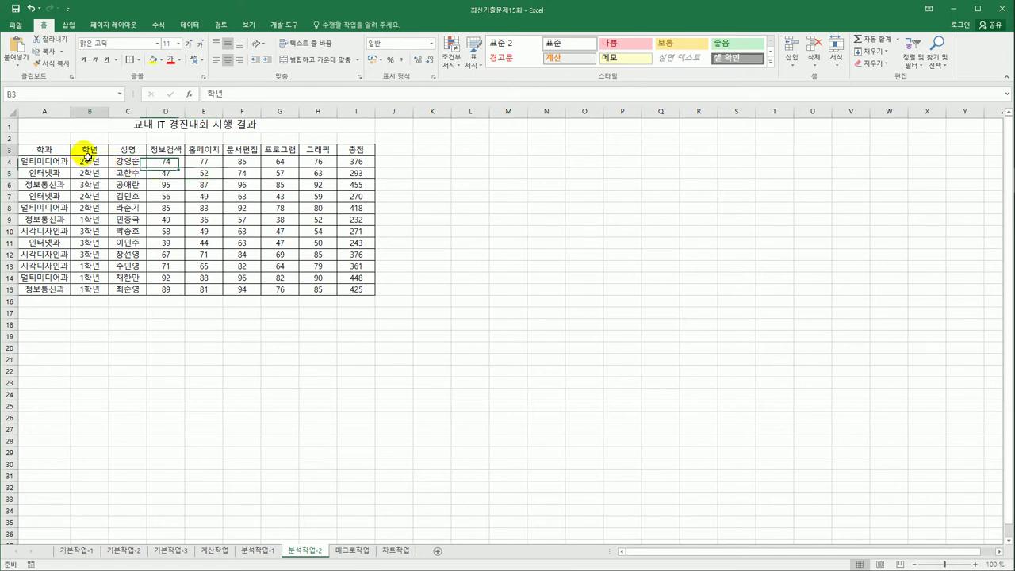
{"action": "left_click", "coordinate": [87, 219]}
{"action": "left_click", "coordinate": [90, 267]}
{"action": "left_click", "coordinate": [88, 184]}
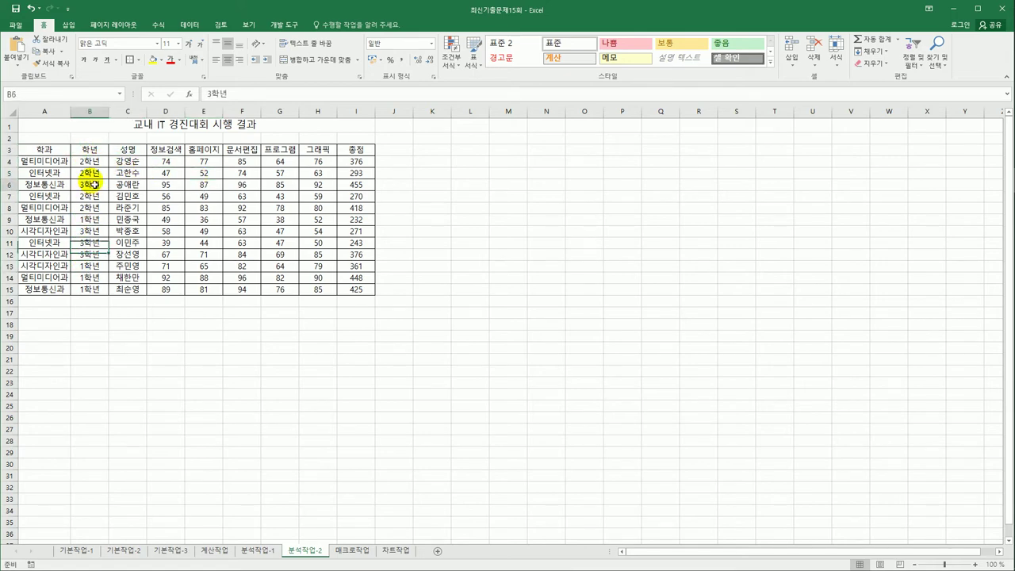
{"action": "left_click", "coordinate": [186, 27]}
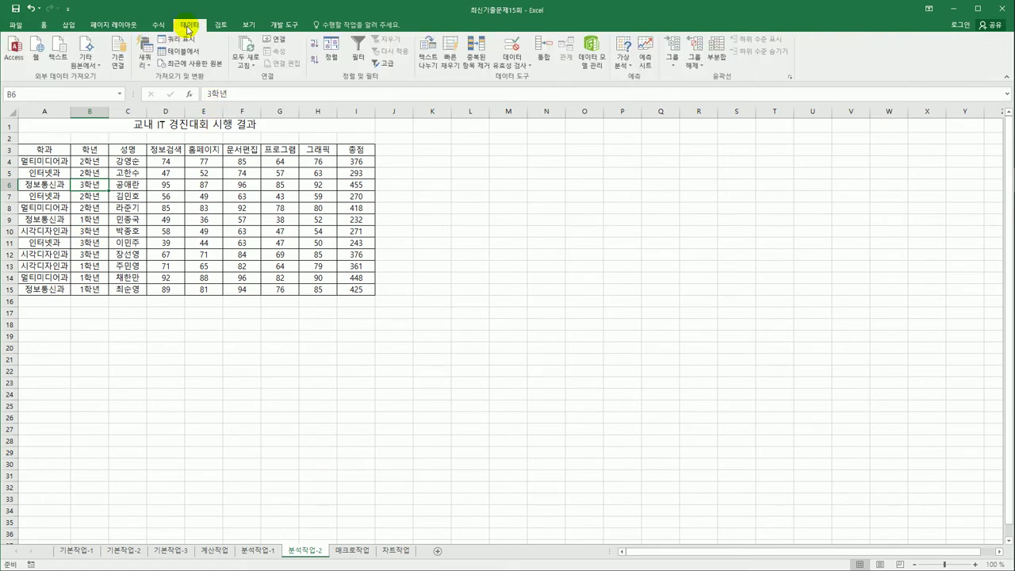
{"action": "left_click", "coordinate": [318, 46]}
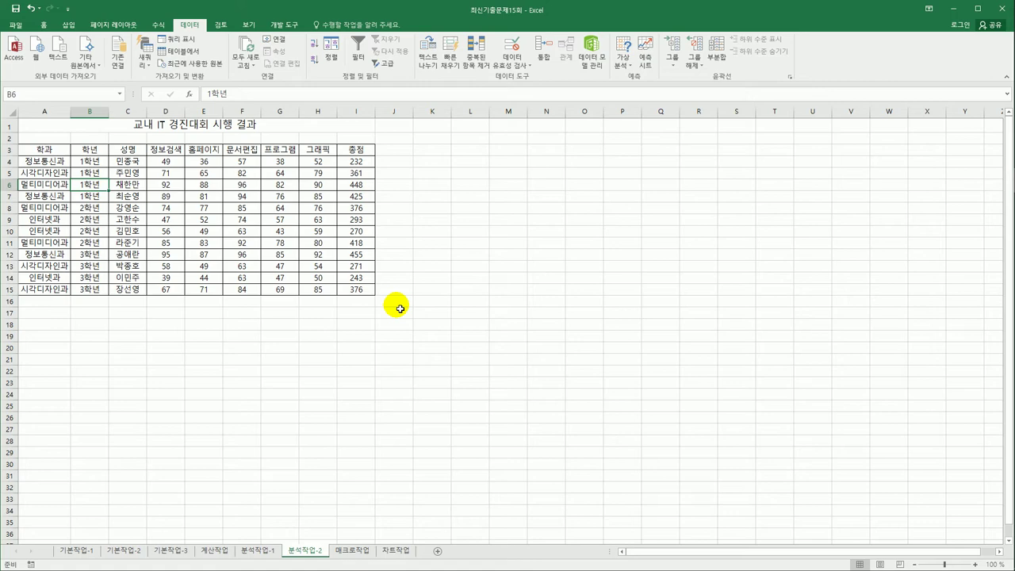
Add subtotals to the competition results grouped by 학년, using 평균 for 정보검색, 홈페이지, 문서편집, 프로그램 and 그래픽 but not 총점.
{"action": "left_click", "coordinate": [716, 54]}
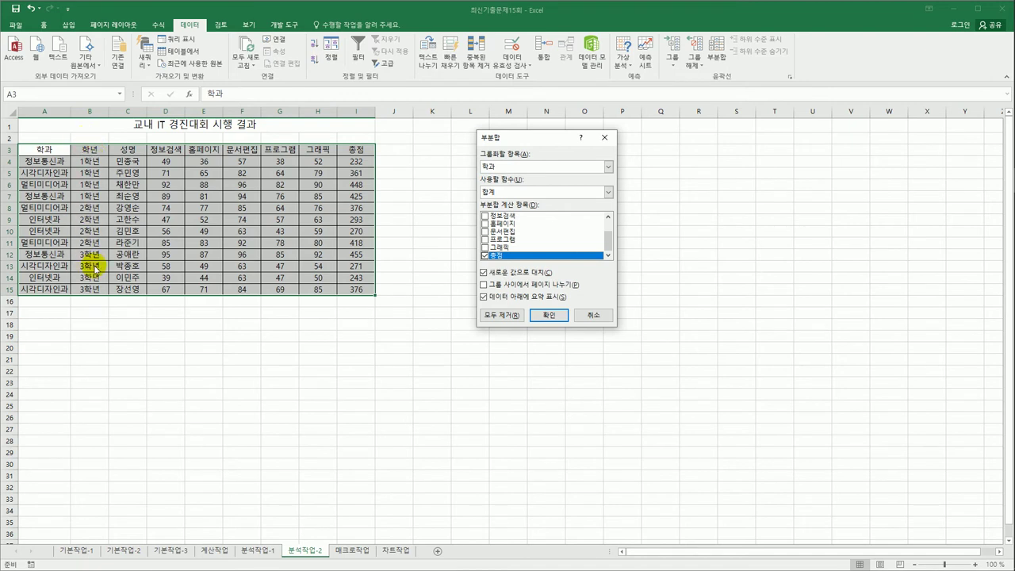
{"action": "left_click", "coordinate": [520, 168]}
{"action": "left_click", "coordinate": [522, 185]}
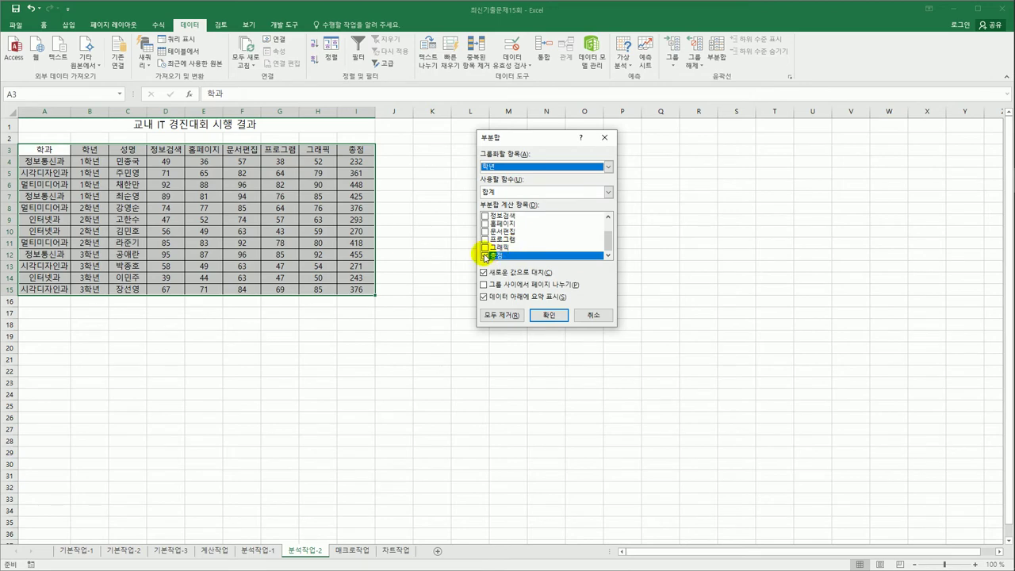
{"action": "left_click", "coordinate": [485, 255]}
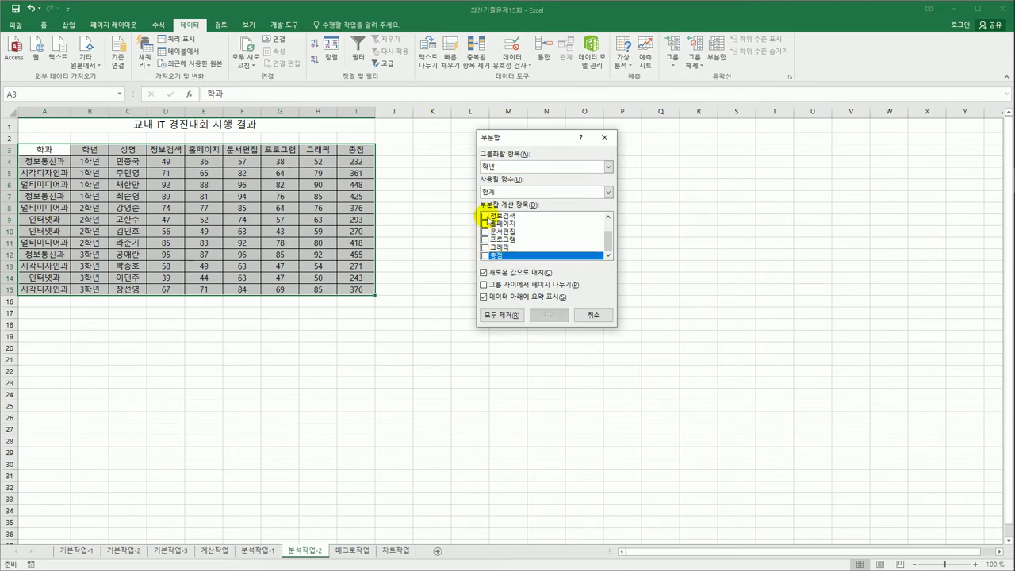
{"action": "left_click", "coordinate": [484, 216]}
{"action": "left_click", "coordinate": [485, 225]}
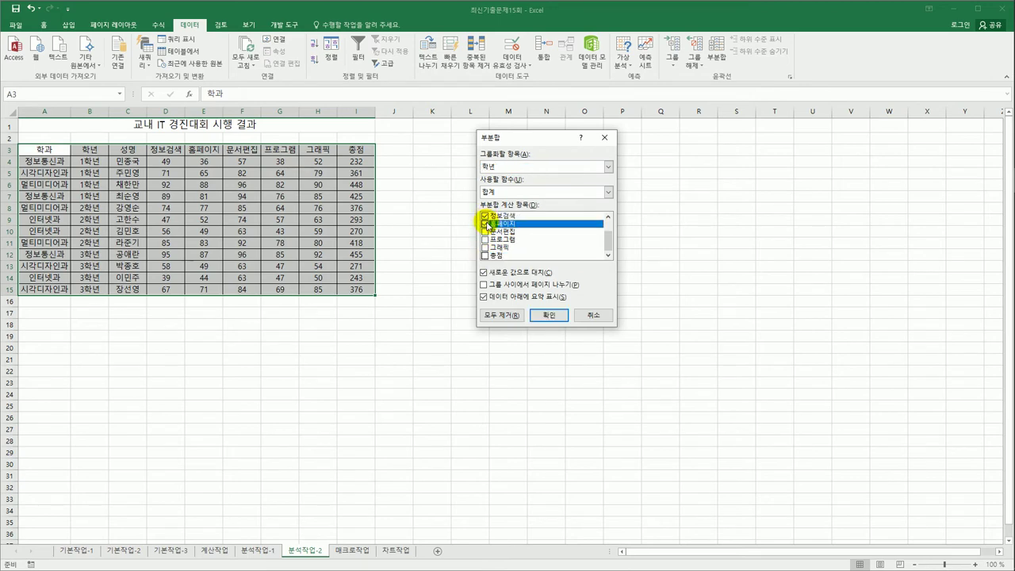
{"action": "left_click", "coordinate": [486, 232]}
{"action": "left_click", "coordinate": [485, 240]}
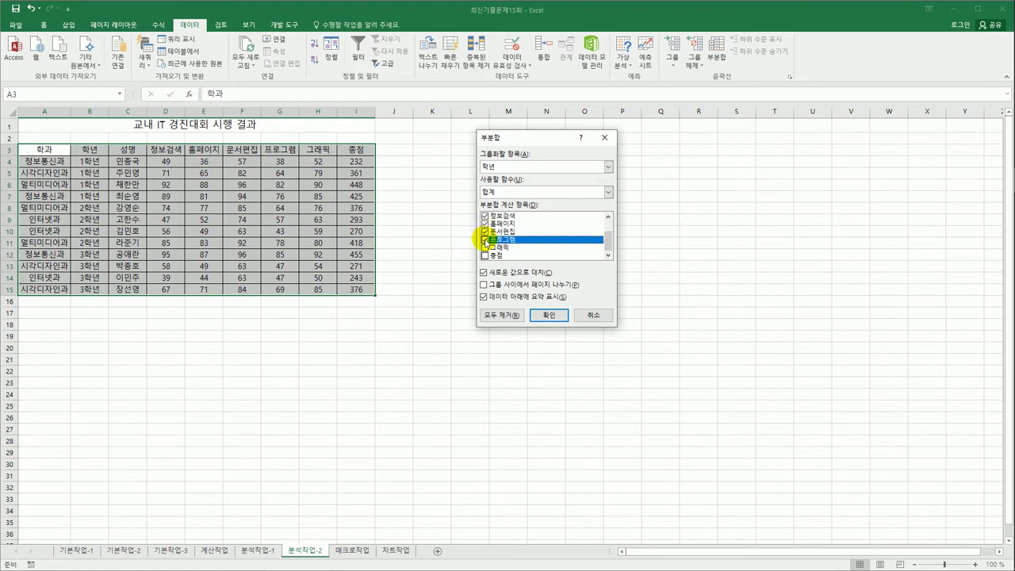
{"action": "left_click", "coordinate": [485, 248]}
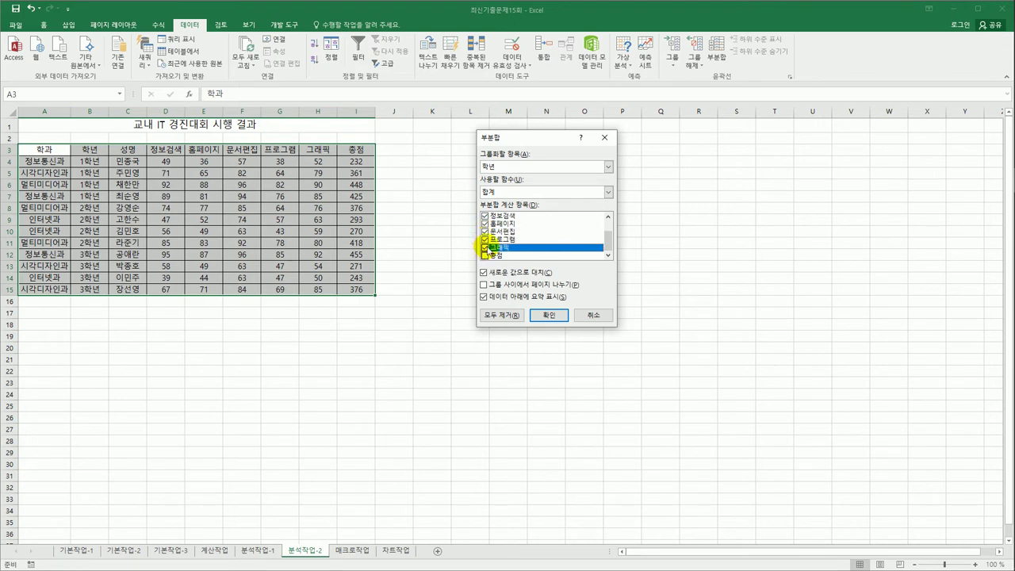
{"action": "left_click", "coordinate": [525, 192]}
{"action": "left_click", "coordinate": [521, 220]}
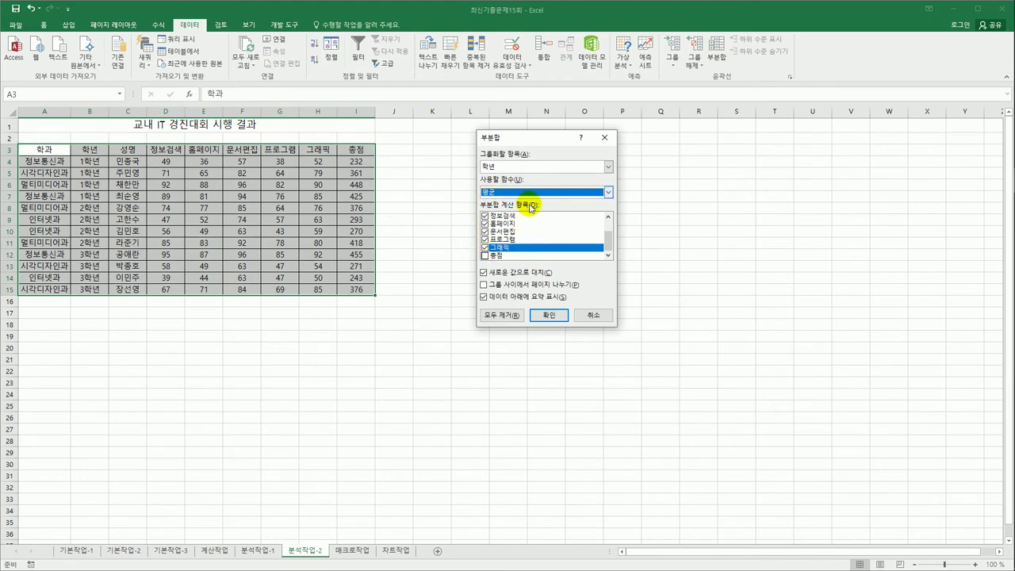
{"action": "left_click", "coordinate": [548, 315]}
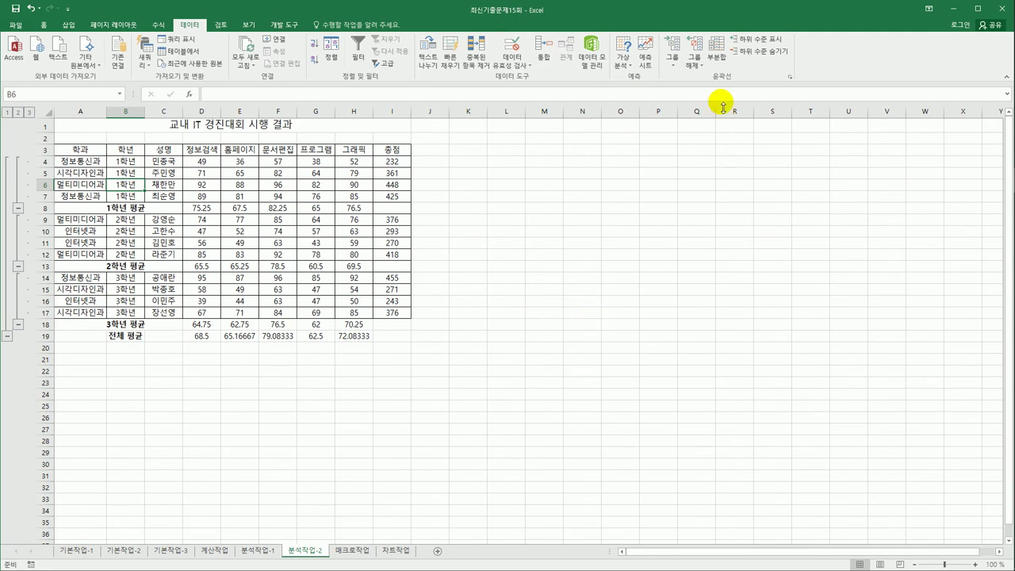
Start a second subtotal grouped by 학년 with only 총점 selected as the item to calculate.
{"action": "left_click", "coordinate": [716, 56]}
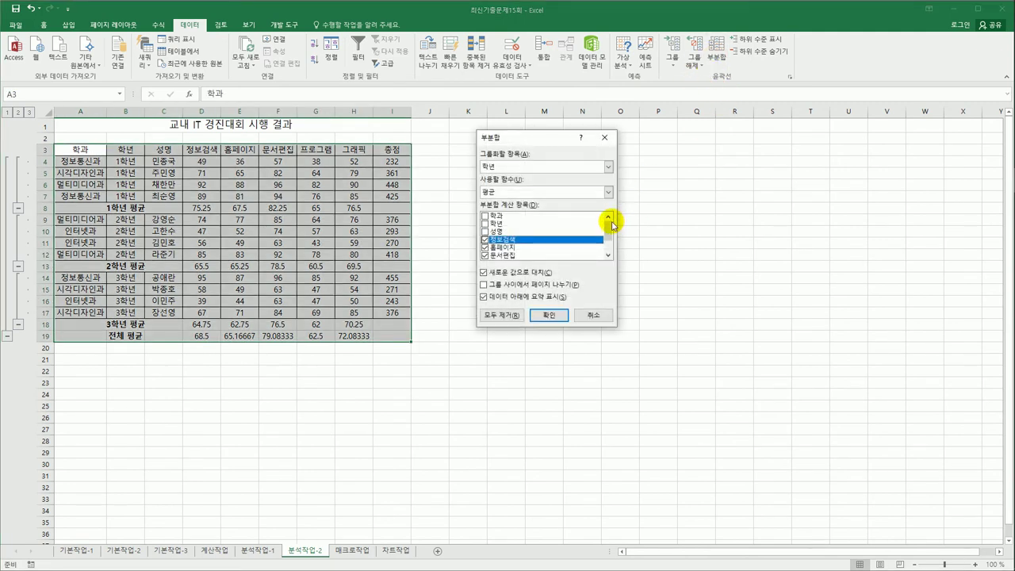
{"action": "left_click", "coordinate": [486, 240]}
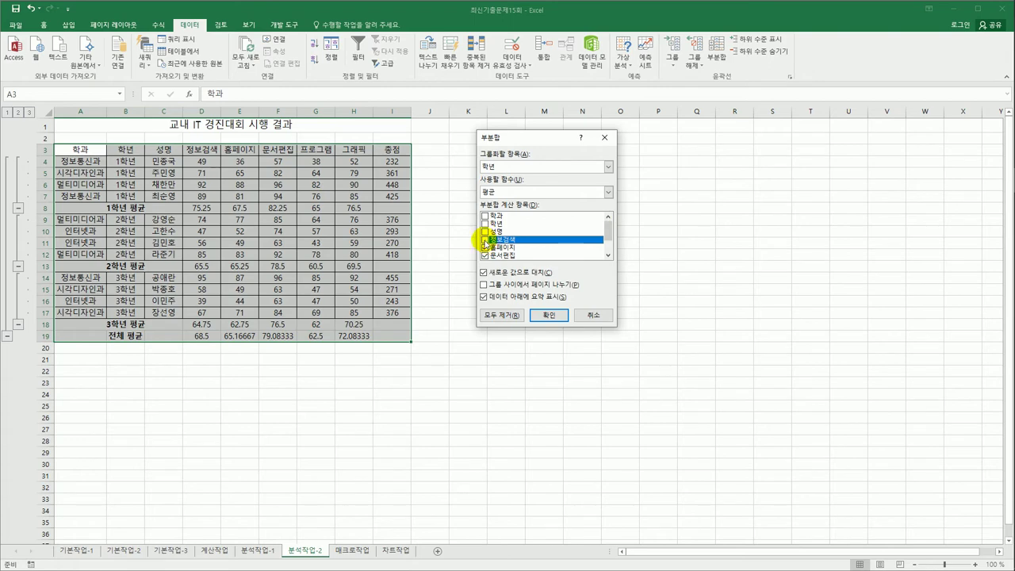
{"action": "left_click", "coordinate": [485, 247]}
{"action": "left_click", "coordinate": [485, 256]}
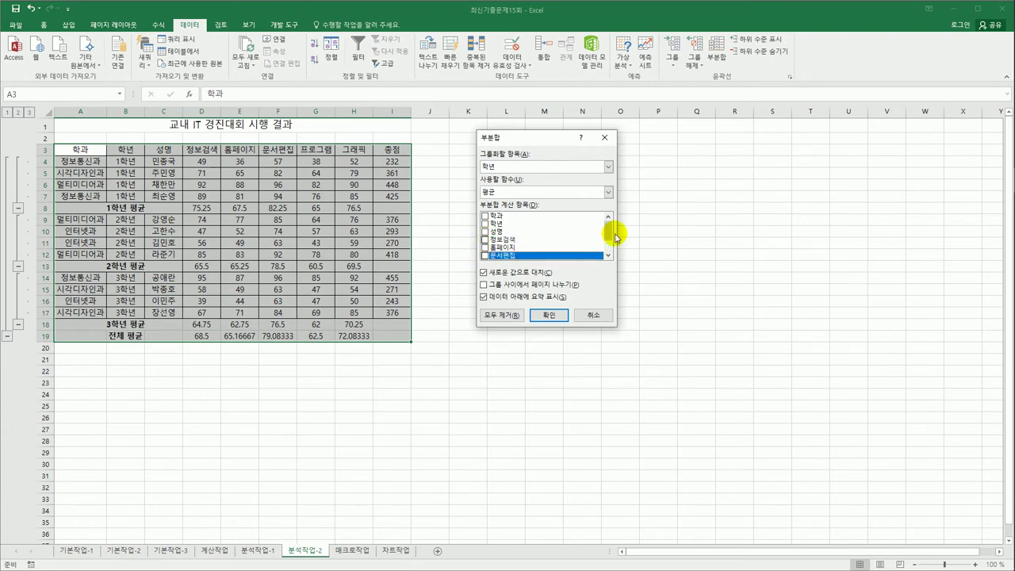
{"action": "scroll", "coordinate": [607, 225], "scroll_direction": "down", "scroll_amount": 1}
{"action": "left_click", "coordinate": [485, 240]}
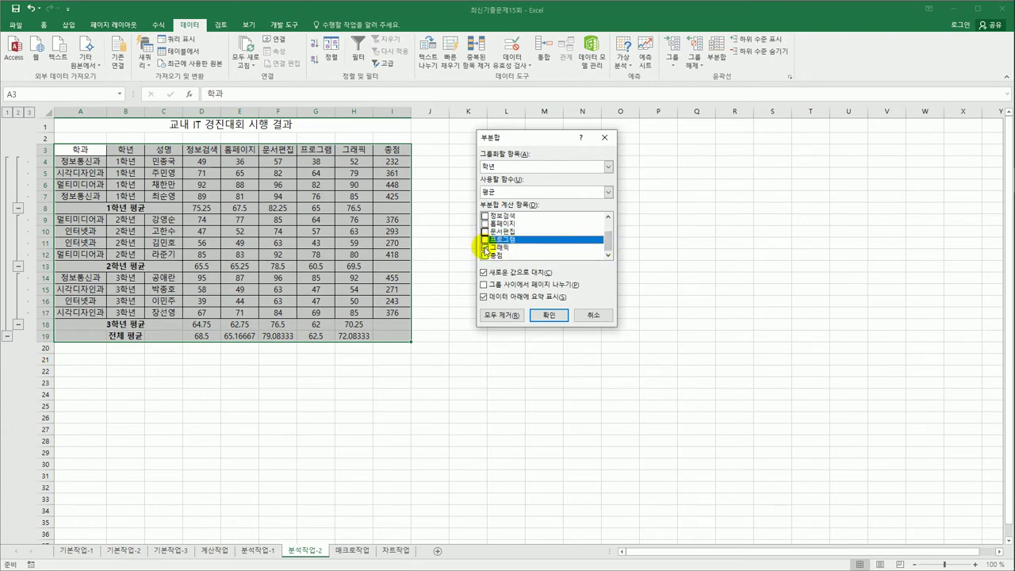
{"action": "left_click", "coordinate": [485, 247]}
{"action": "left_click", "coordinate": [485, 256]}
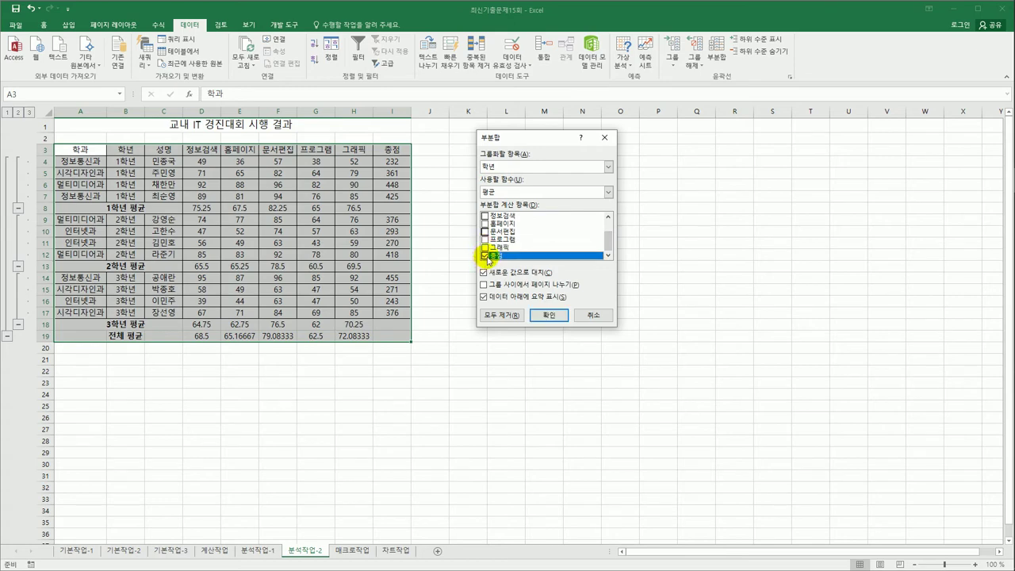
Apply the 총점 subtotal with the 최대값 function without replacing the existing averages, and autofit column B.
{"action": "left_click", "coordinate": [526, 195]}
{"action": "left_click", "coordinate": [525, 230]}
{"action": "key", "text": "Down"}
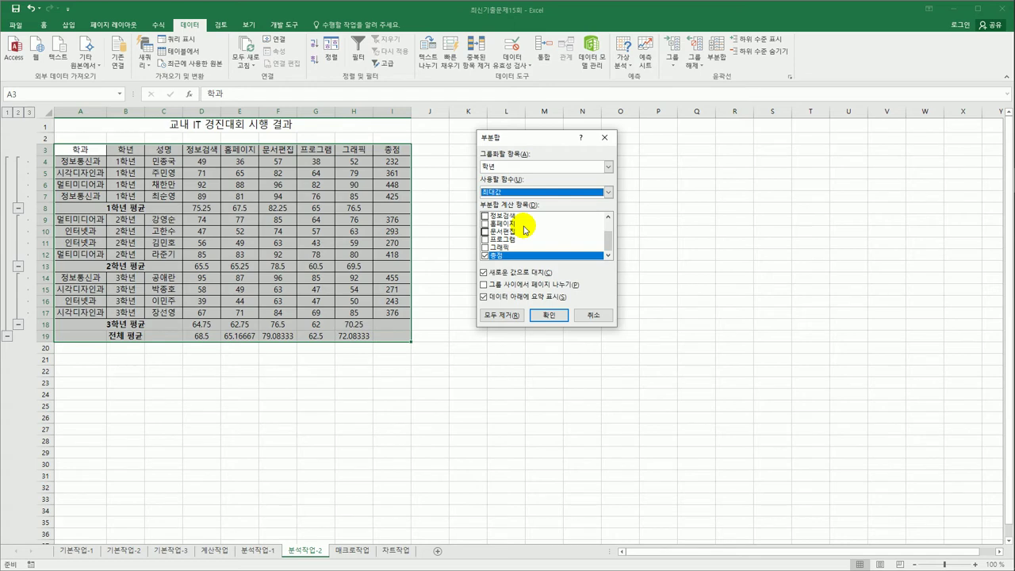
{"action": "left_click", "coordinate": [517, 273]}
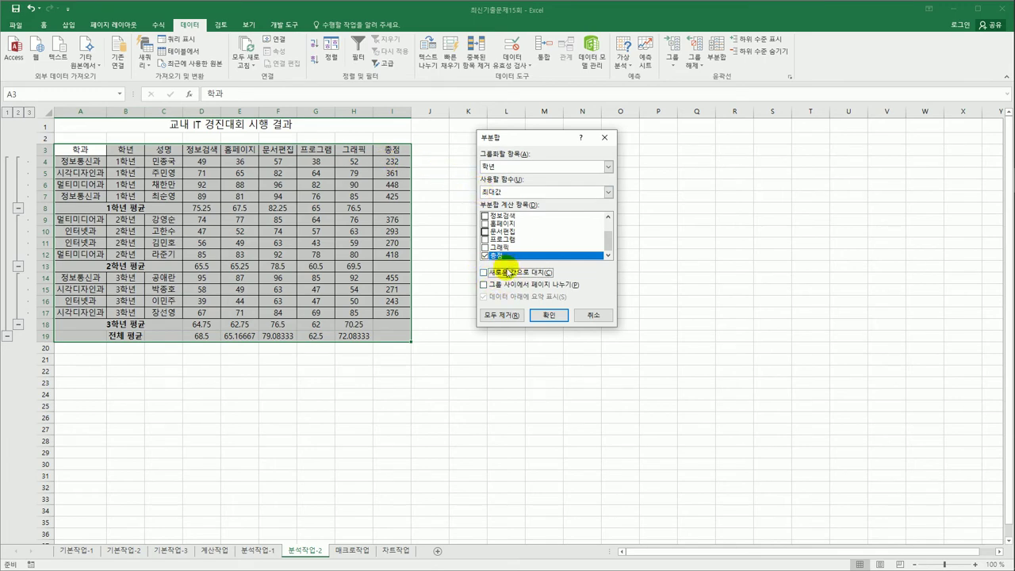
{"action": "left_click", "coordinate": [549, 315]}
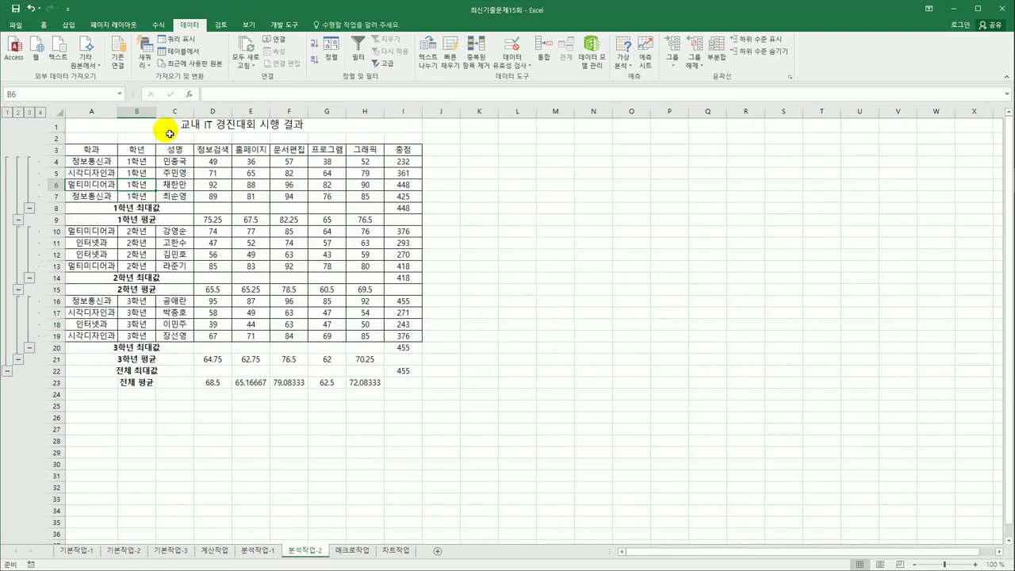
{"action": "double_click", "coordinate": [155, 111]}
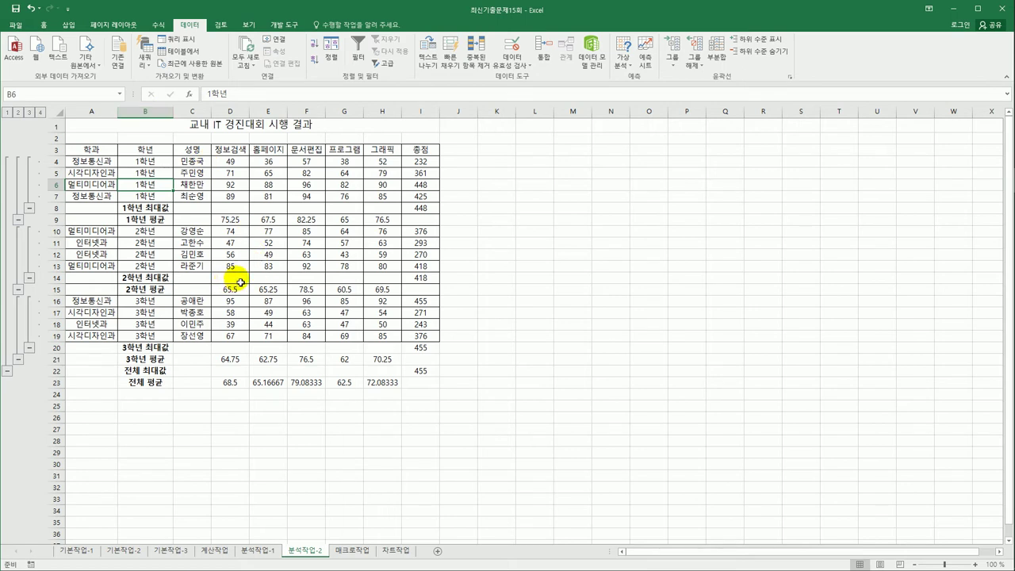
On the 매크로작업 sheet, start recording a macro named 서식 in the current workbook.
{"action": "left_click", "coordinate": [351, 550]}
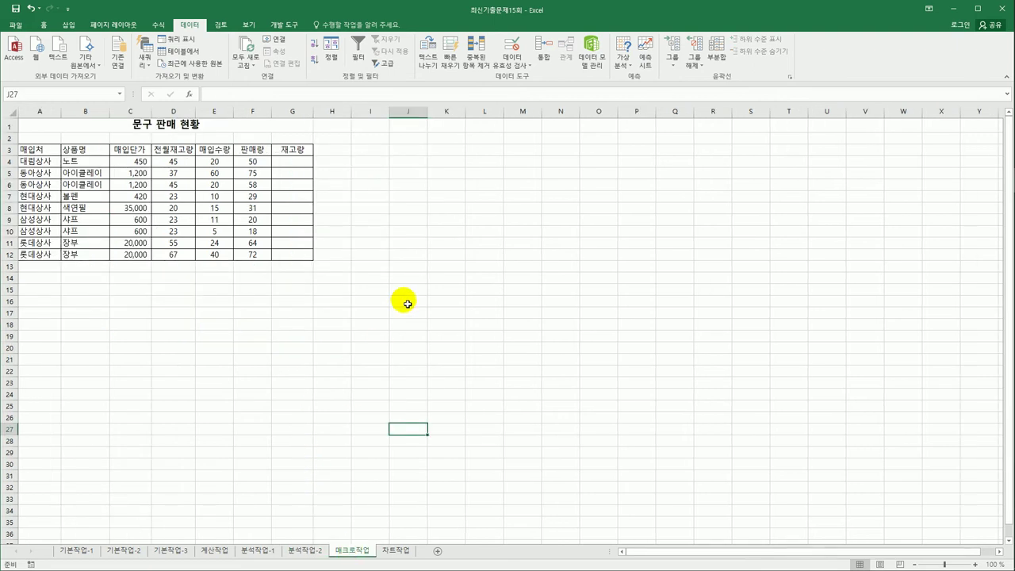
{"action": "left_click", "coordinate": [418, 326]}
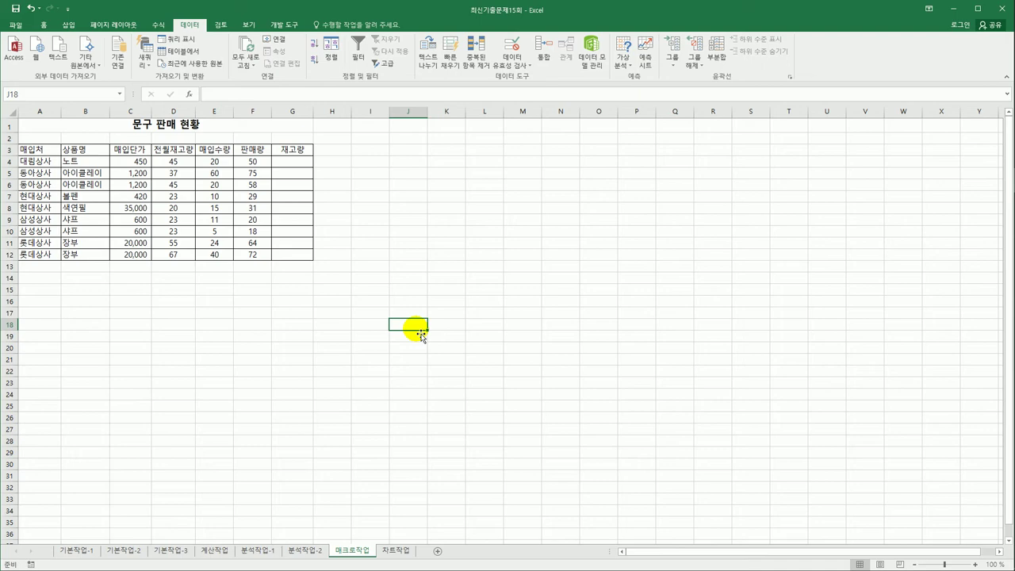
{"action": "left_click", "coordinate": [387, 232]}
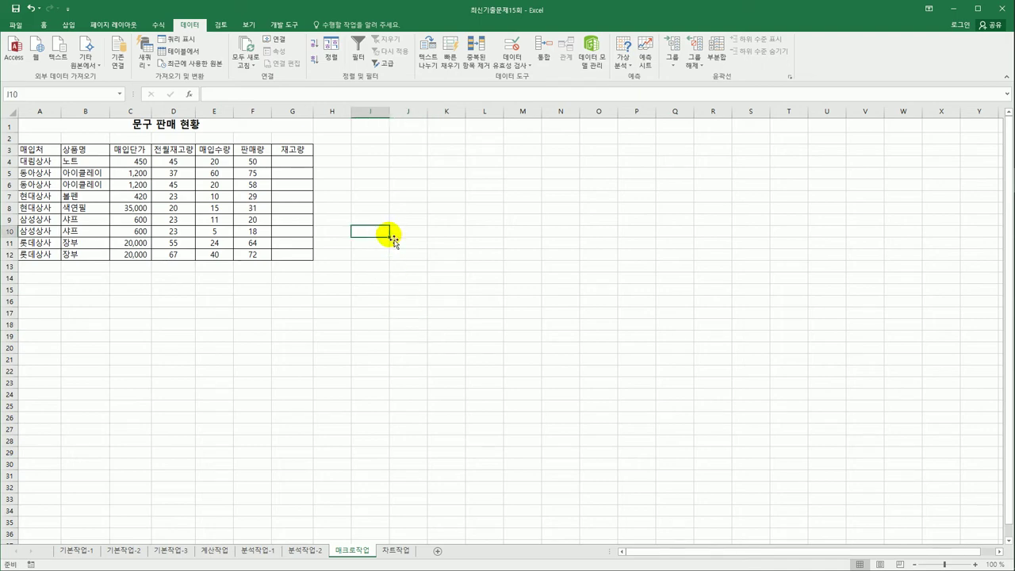
{"action": "left_click", "coordinate": [453, 272]}
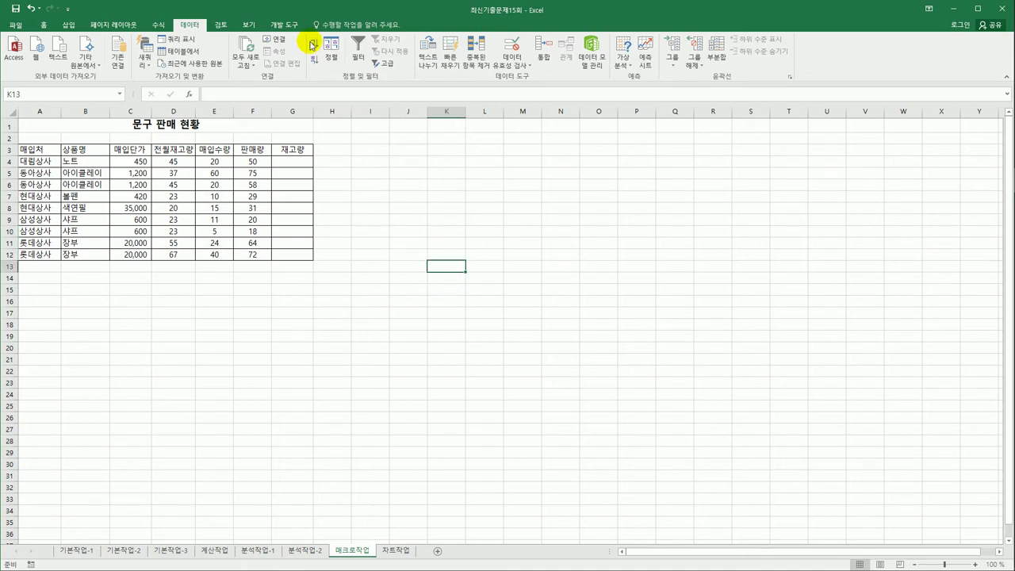
{"action": "left_click", "coordinate": [284, 24]}
{"action": "left_click", "coordinate": [91, 43]}
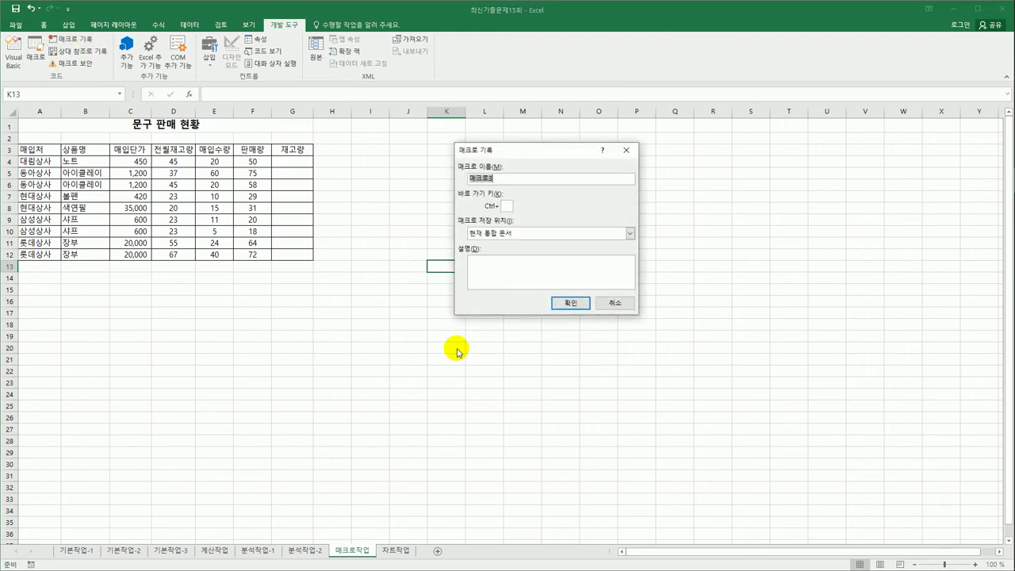
{"action": "type", "text": "서식"}
{"action": "left_click", "coordinate": [573, 303]}
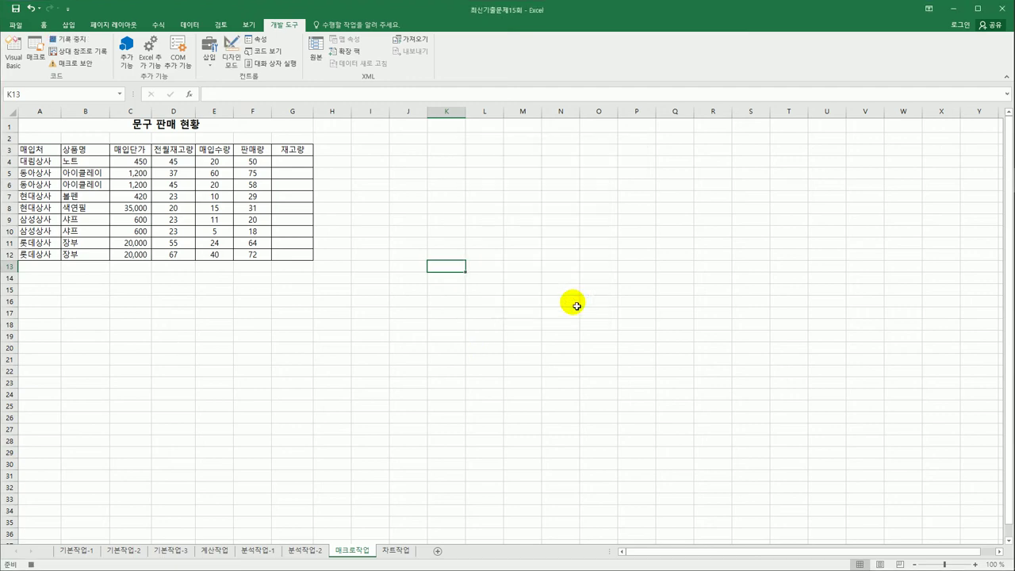
Set the font color of the header cells A3:G3 to the standard blue.
{"action": "left_click", "coordinate": [30, 148]}
{"action": "left_click_drag", "start_coordinate": [187, 151], "coordinate": [290, 156]}
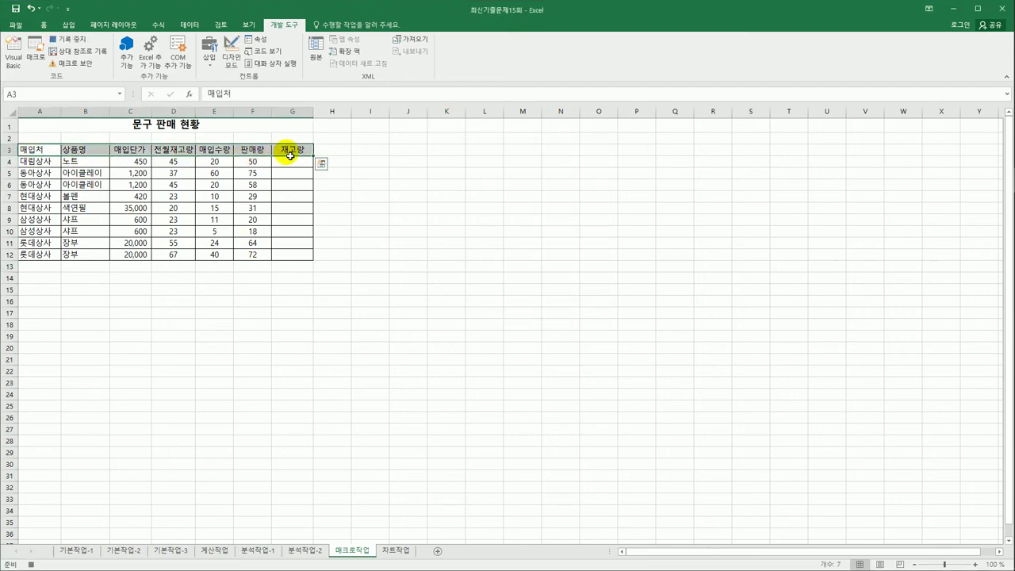
{"action": "left_click", "coordinate": [46, 26]}
{"action": "left_click", "coordinate": [179, 60]}
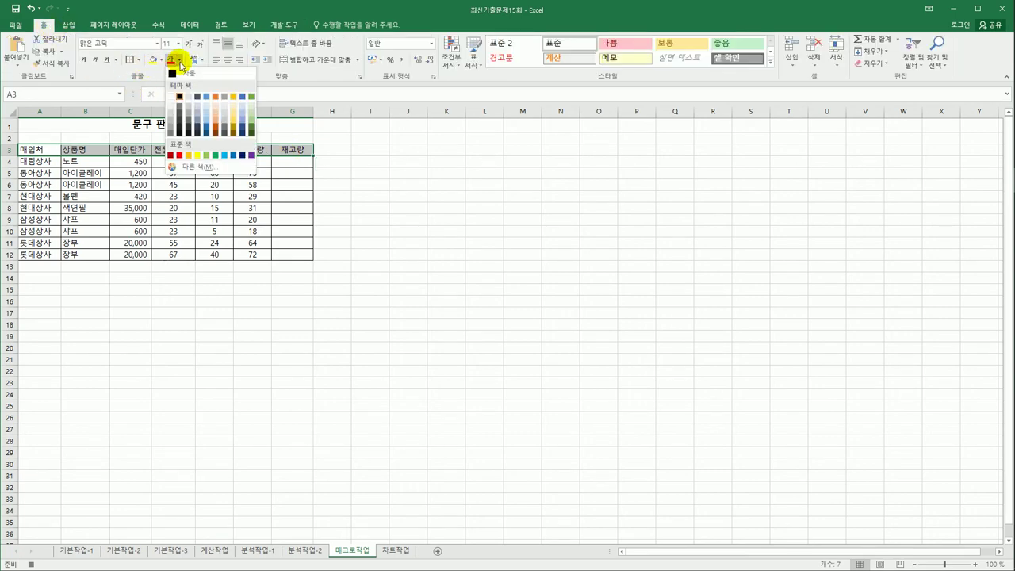
{"action": "left_click", "coordinate": [235, 156]}
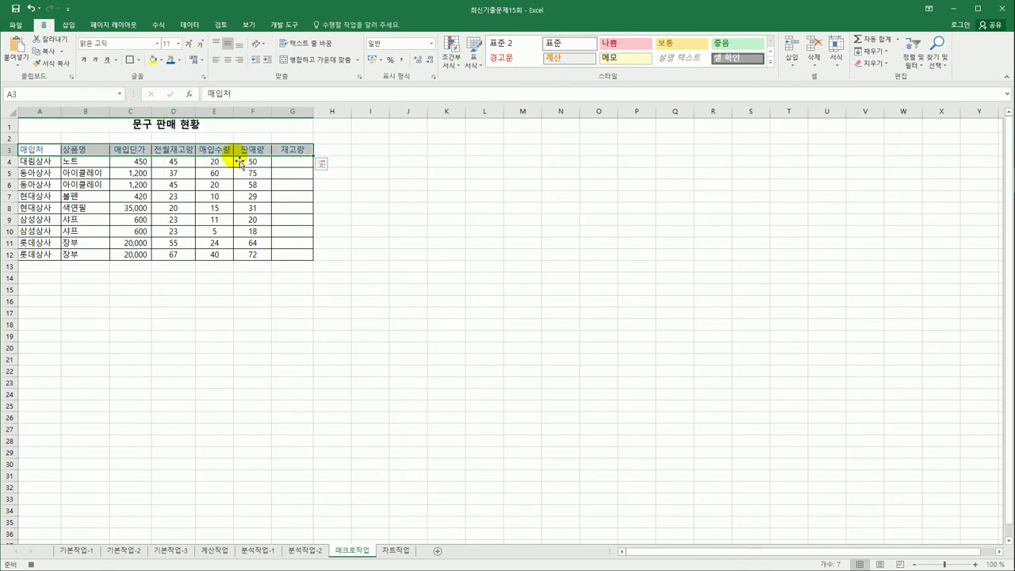
Fill the header cells A3:G3 with standard yellow and center their text horizontally.
{"action": "left_click", "coordinate": [161, 61]}
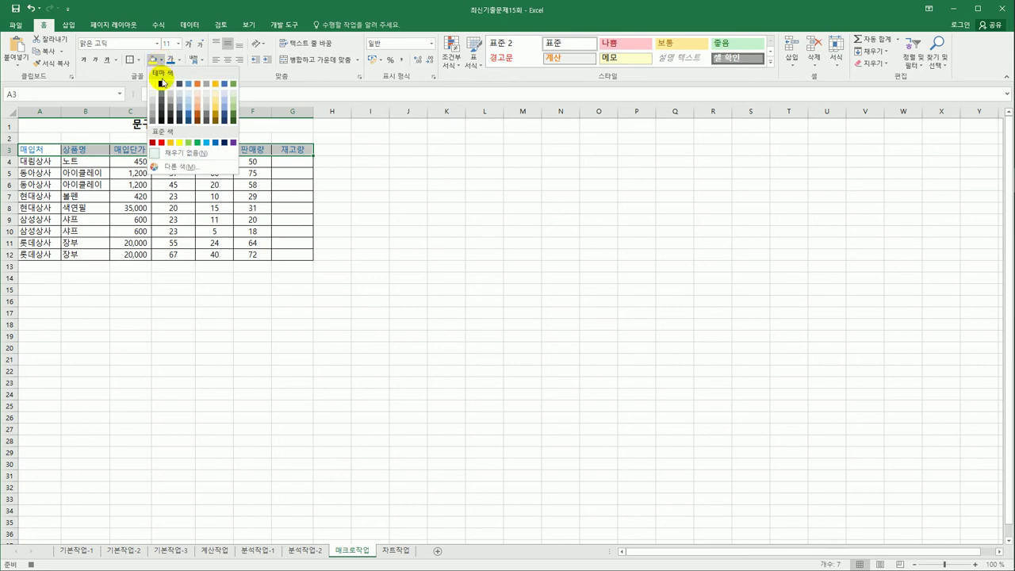
{"action": "left_click", "coordinate": [181, 145]}
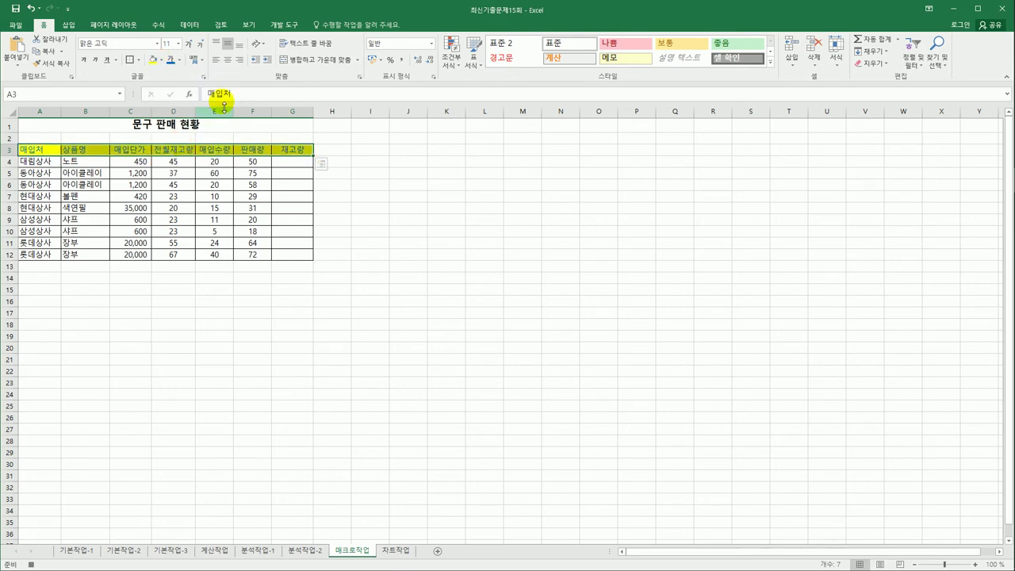
{"action": "left_click", "coordinate": [228, 61]}
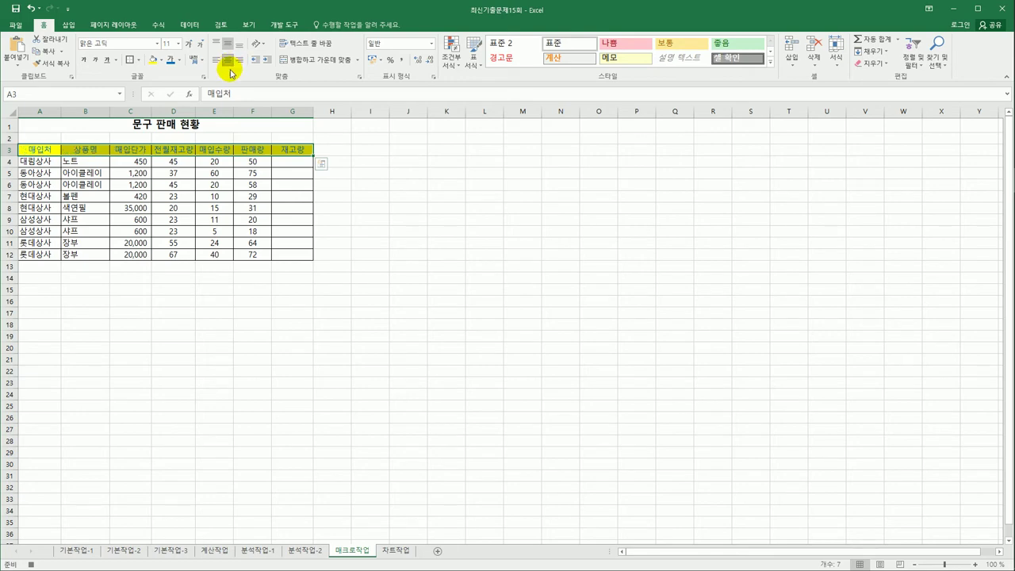
Deselect the header range and stop recording the 서식 macro.
{"action": "left_click", "coordinate": [290, 149]}
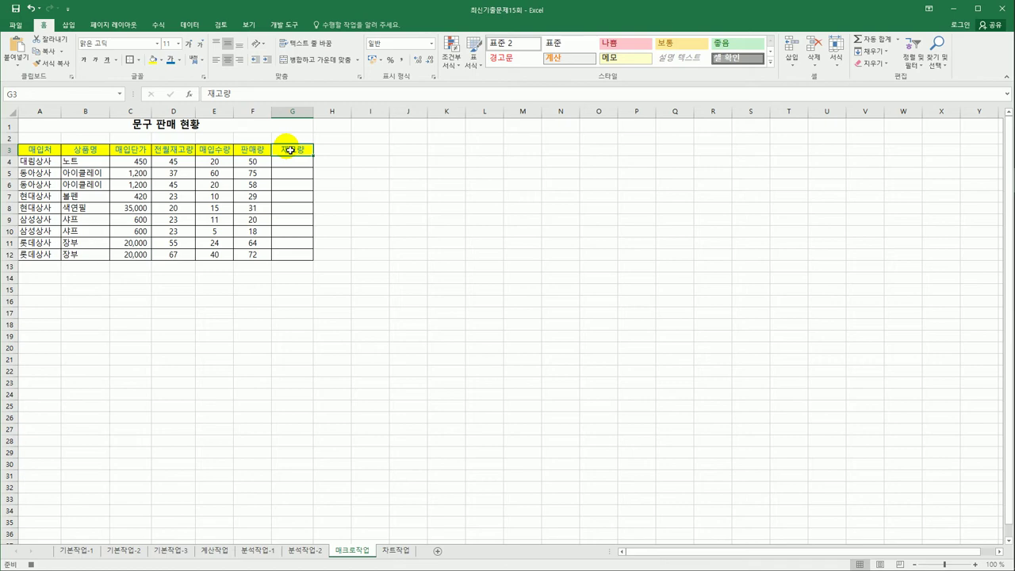
{"action": "left_click", "coordinate": [282, 24]}
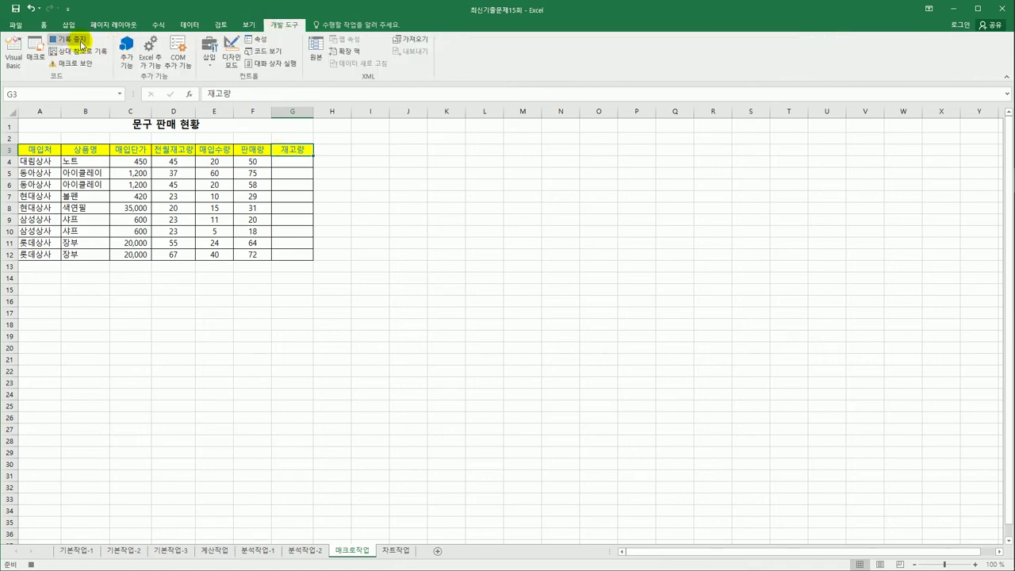
{"action": "left_click", "coordinate": [80, 45]}
{"action": "left_click", "coordinate": [387, 313]}
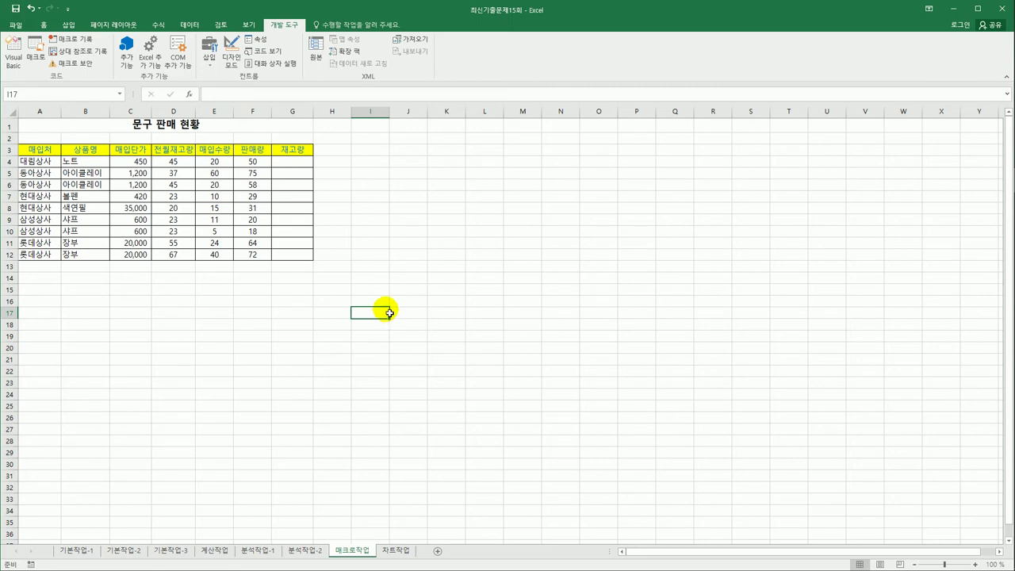
Draw a hexagon shape aligned to cells I3:J5 and label it 서식.
{"action": "left_click", "coordinate": [71, 28]}
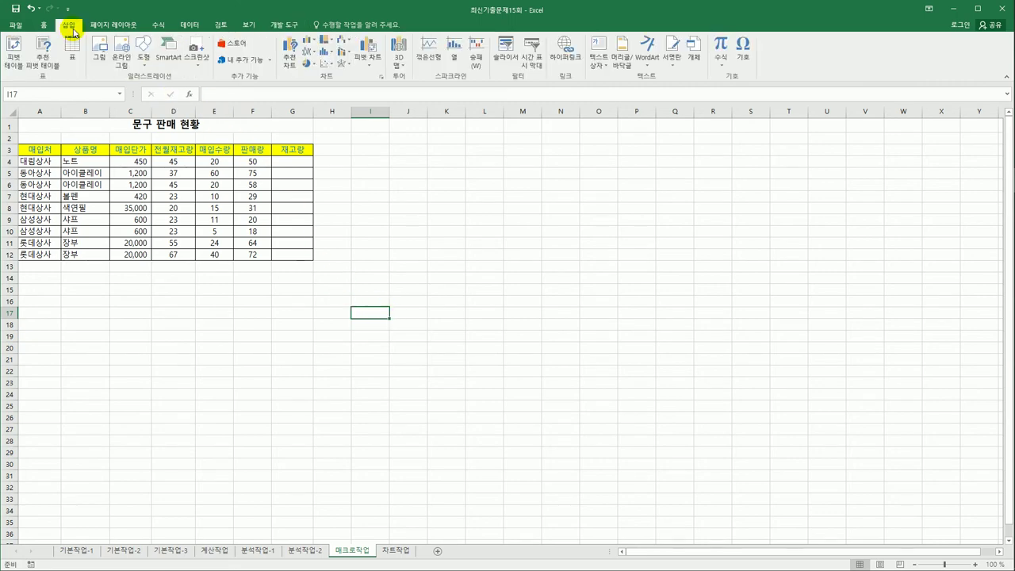
{"action": "left_click", "coordinate": [143, 49]}
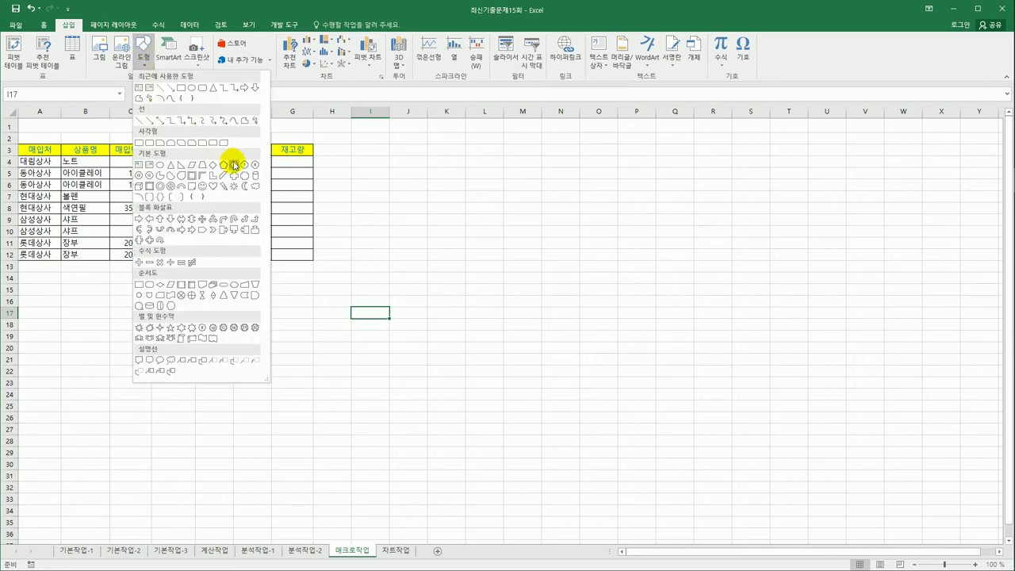
{"action": "left_click", "coordinate": [233, 165]}
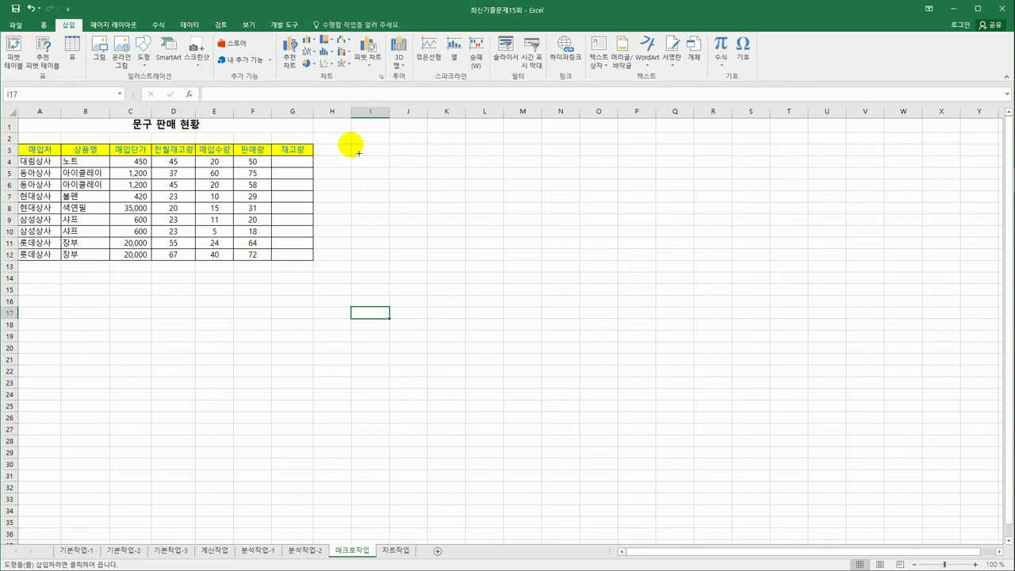
{"action": "mouse_move", "coordinate": [359, 153]}
{"action": "left_mouse_down"}
{"action": "mouse_move", "coordinate": [385, 161]}
{"action": "mouse_move", "coordinate": [394, 185]}
{"action": "mouse_move", "coordinate": [416, 183]}
{"action": "left_mouse_up"}
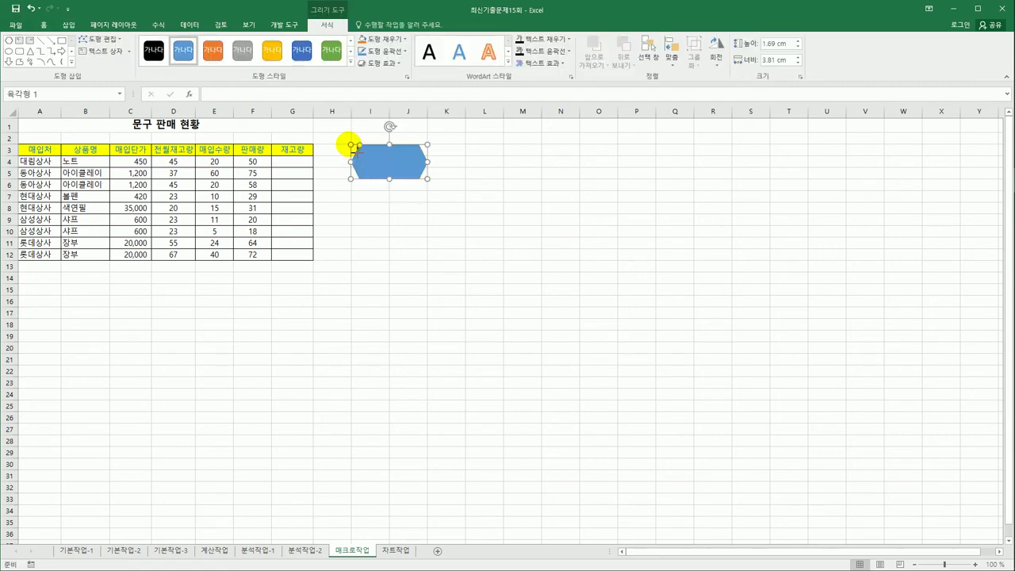
{"action": "left_click_drag", "start_coordinate": [352, 148], "coordinate": [351, 143]}
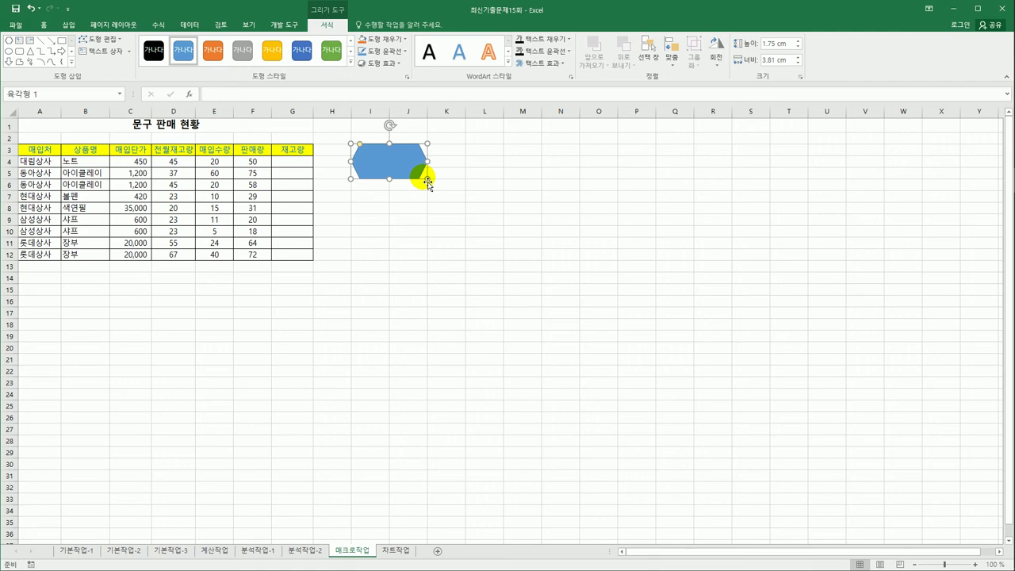
{"action": "left_click", "coordinate": [397, 163]}
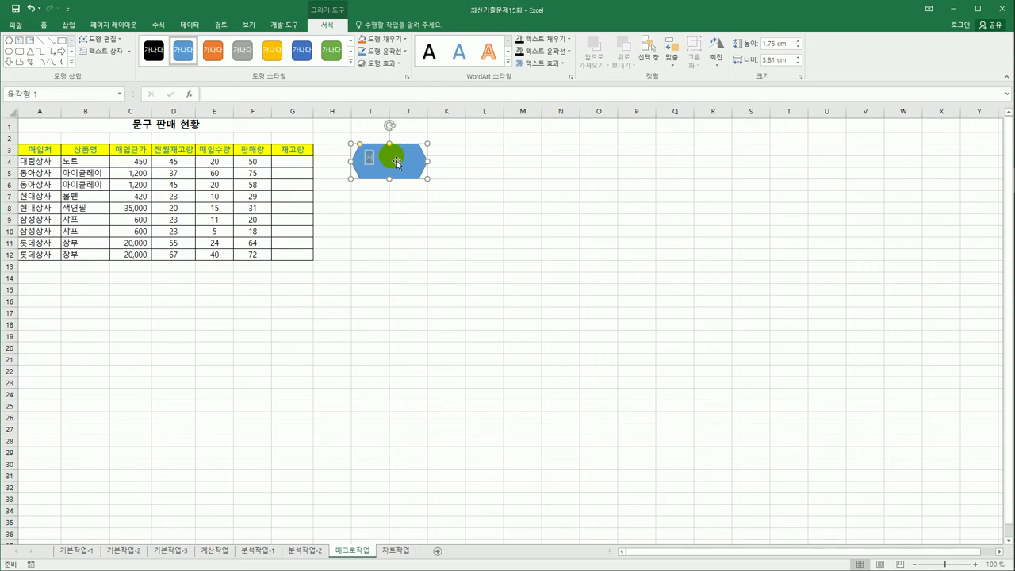
{"action": "type", "text": "서"}
Assign the 서식 macro to the hexagon and deselect the shape.
{"action": "right_click", "coordinate": [394, 161]}
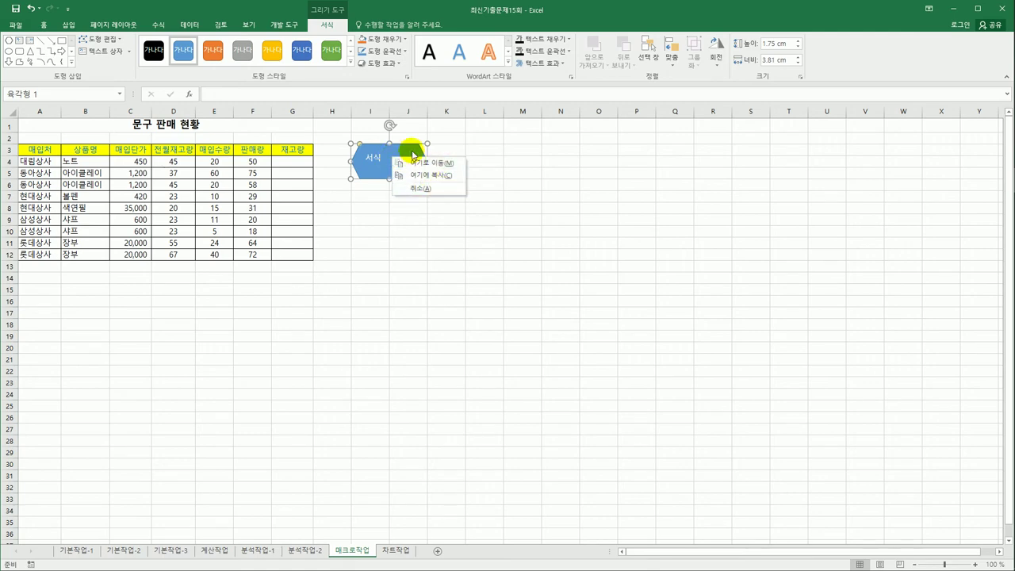
{"action": "right_click", "coordinate": [414, 153]}
{"action": "left_click", "coordinate": [472, 290]}
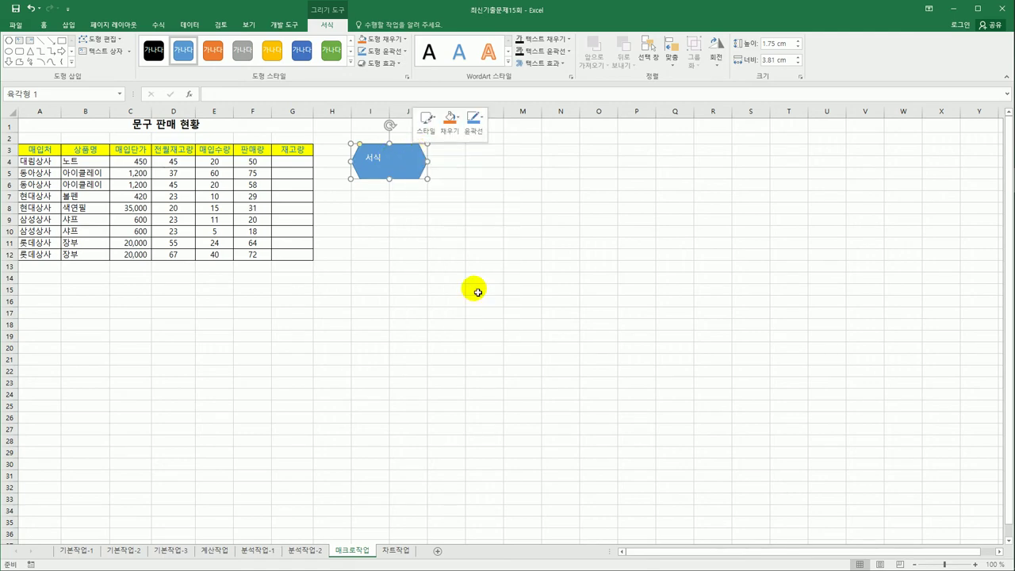
{"action": "left_click", "coordinate": [379, 221]}
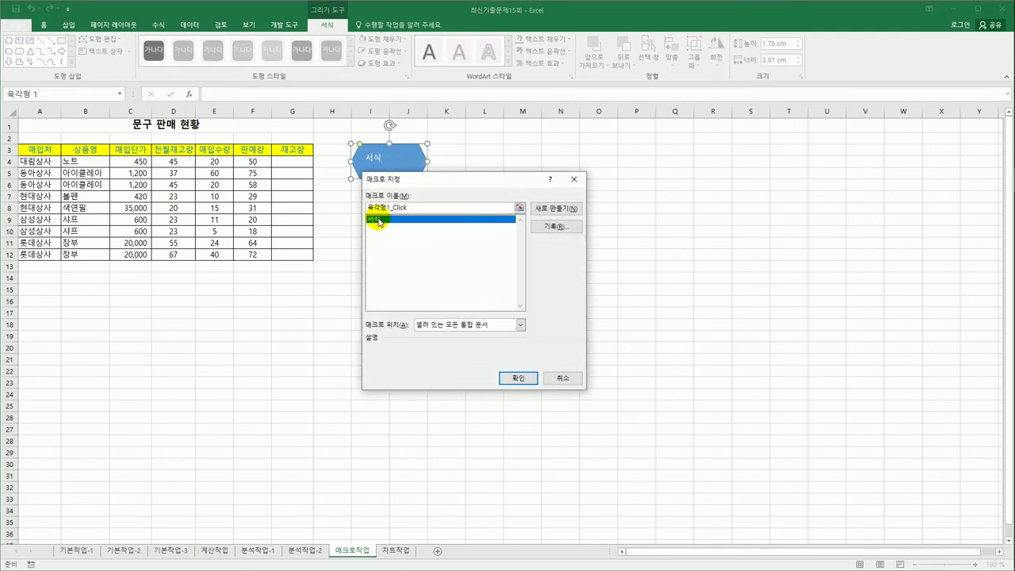
{"action": "left_click", "coordinate": [518, 377]}
{"action": "left_click", "coordinate": [493, 342]}
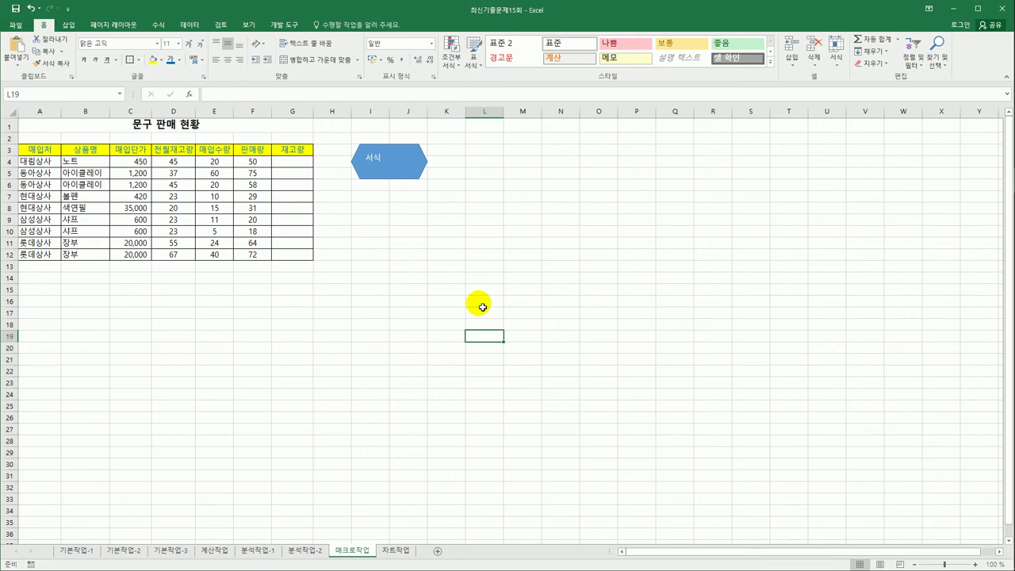
{"action": "left_click", "coordinate": [468, 302]}
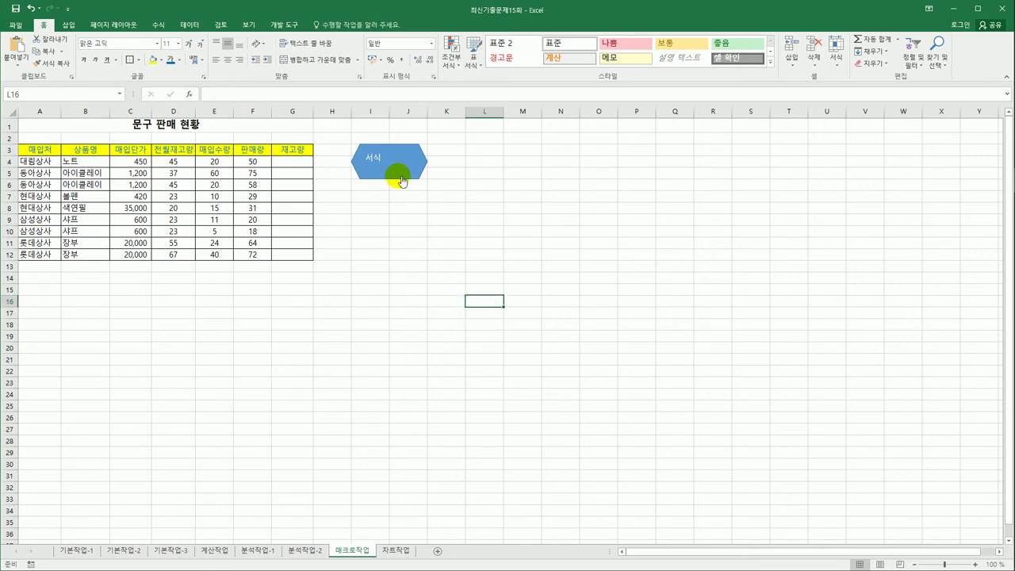
Start recording a macro named 재고량, stored in the current workbook.
{"action": "left_click", "coordinate": [284, 25]}
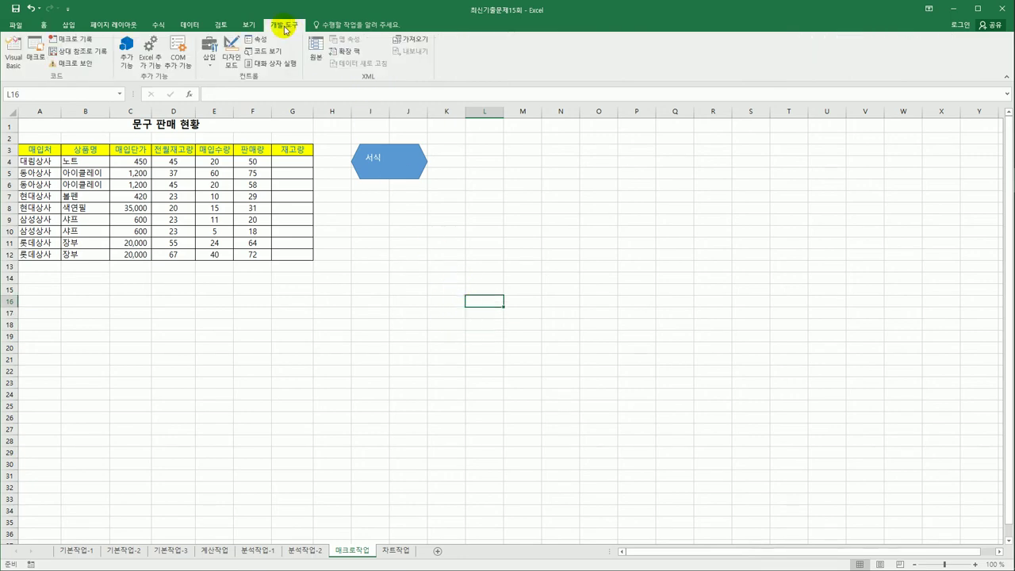
{"action": "left_click", "coordinate": [68, 40]}
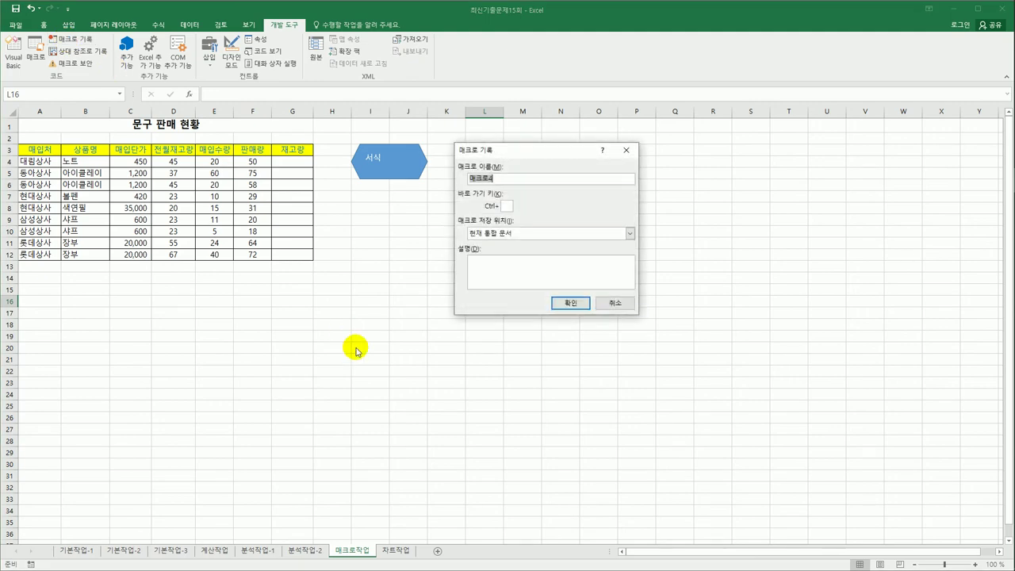
{"action": "type", "text": "ㅅ"}
{"action": "type", "text": "고량"}
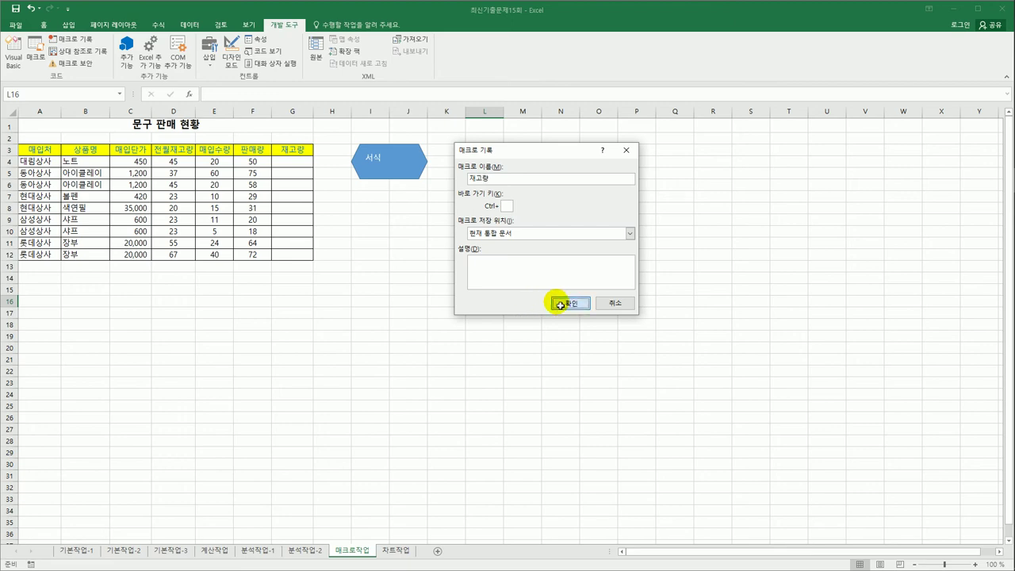
{"action": "left_click", "coordinate": [558, 304]}
Enter the stock formula =D4+E4-F4 in cell G4 of the 재고량 column.
{"action": "left_click", "coordinate": [306, 163]}
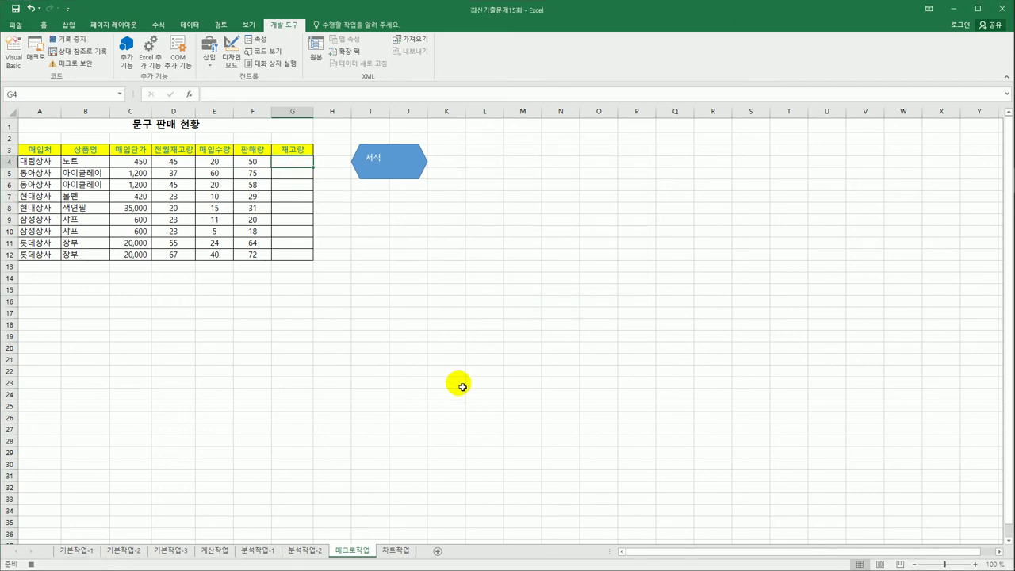
{"action": "type", "text": "="}
{"action": "left_click", "coordinate": [194, 165]}
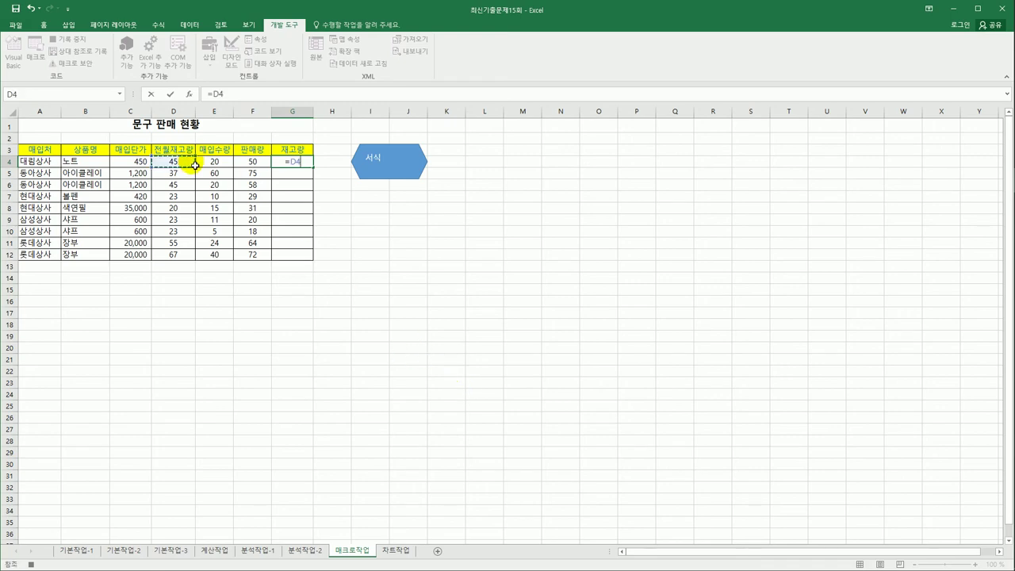
{"action": "type", "text": "+"}
{"action": "left_click", "coordinate": [210, 162]}
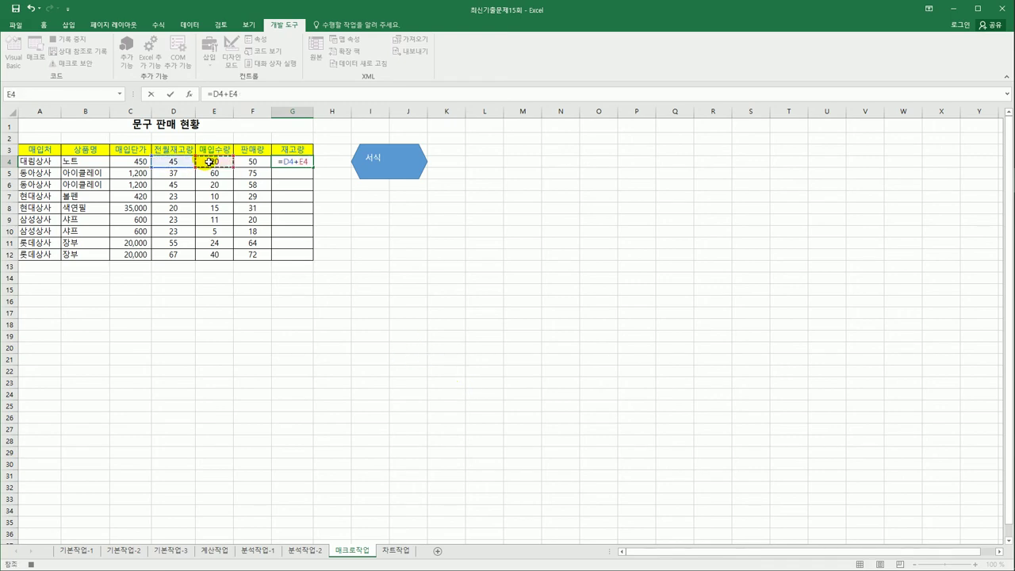
{"action": "type", "text": "-"}
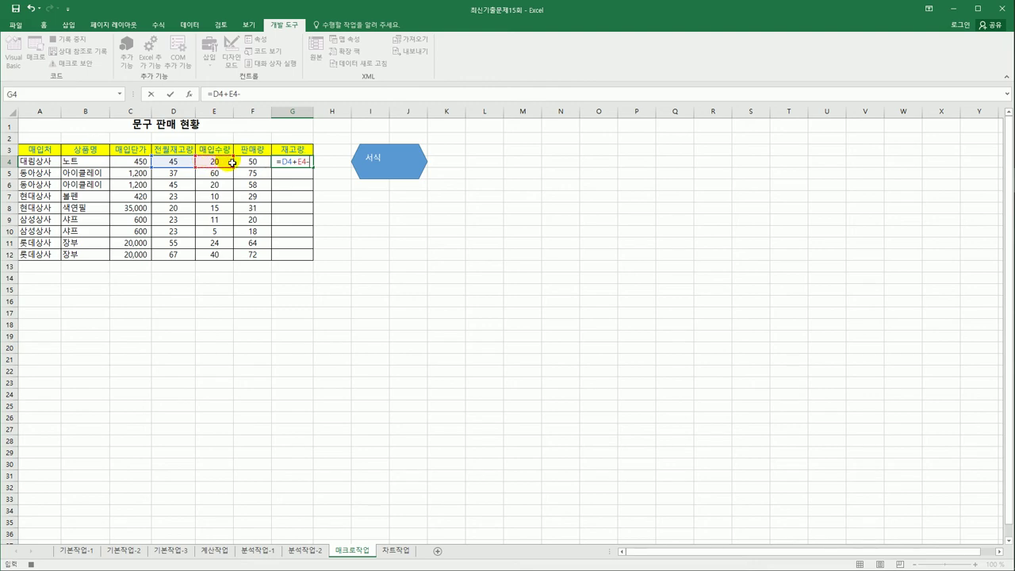
{"action": "left_click", "coordinate": [262, 162]}
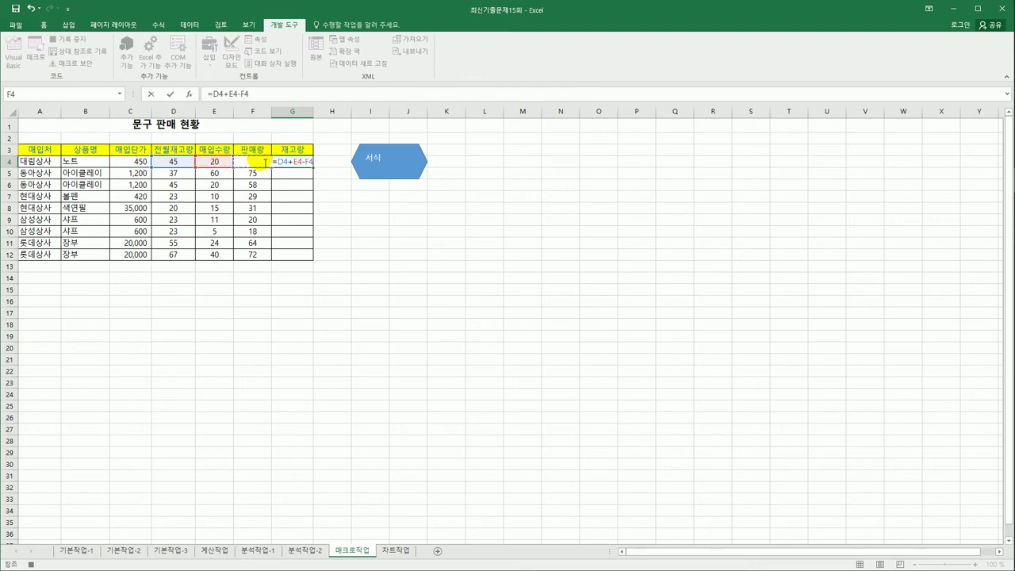
{"action": "key", "text": "Return"}
Fill the G4 formula down to G12 and stop recording the 재고량 macro.
{"action": "left_click", "coordinate": [295, 164]}
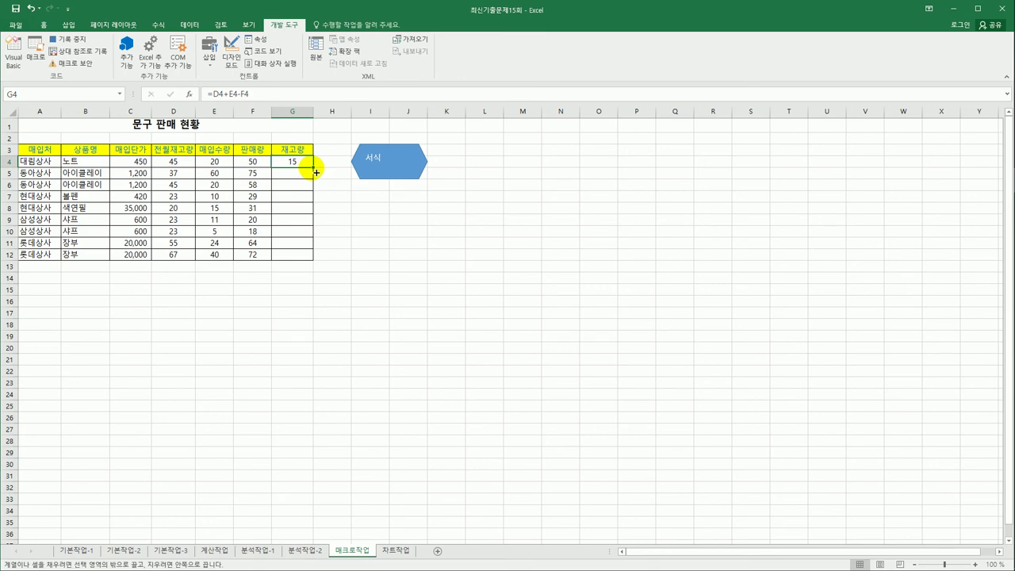
{"action": "left_click_drag", "start_coordinate": [315, 171], "coordinate": [306, 259]}
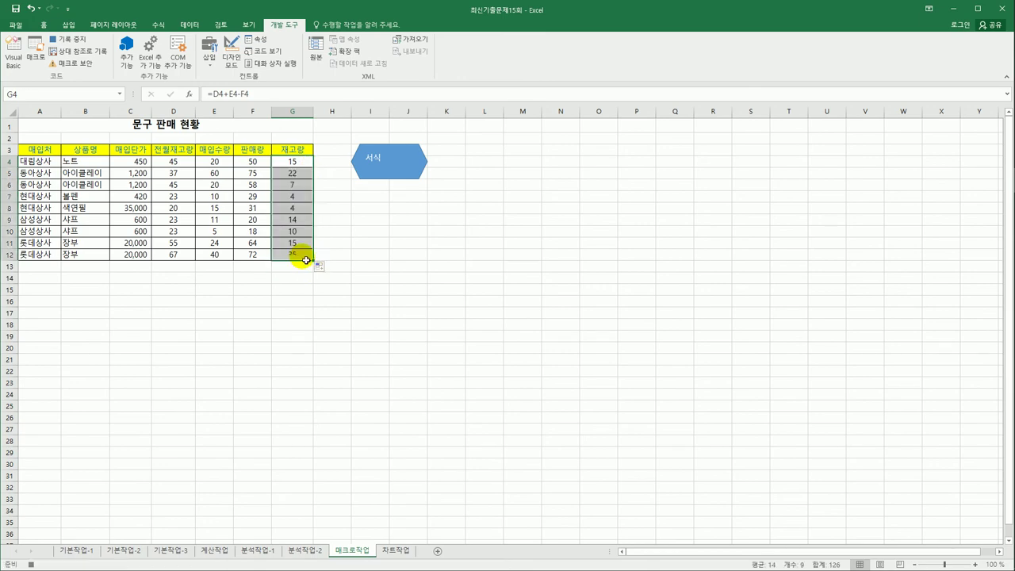
{"action": "left_click", "coordinate": [306, 260]}
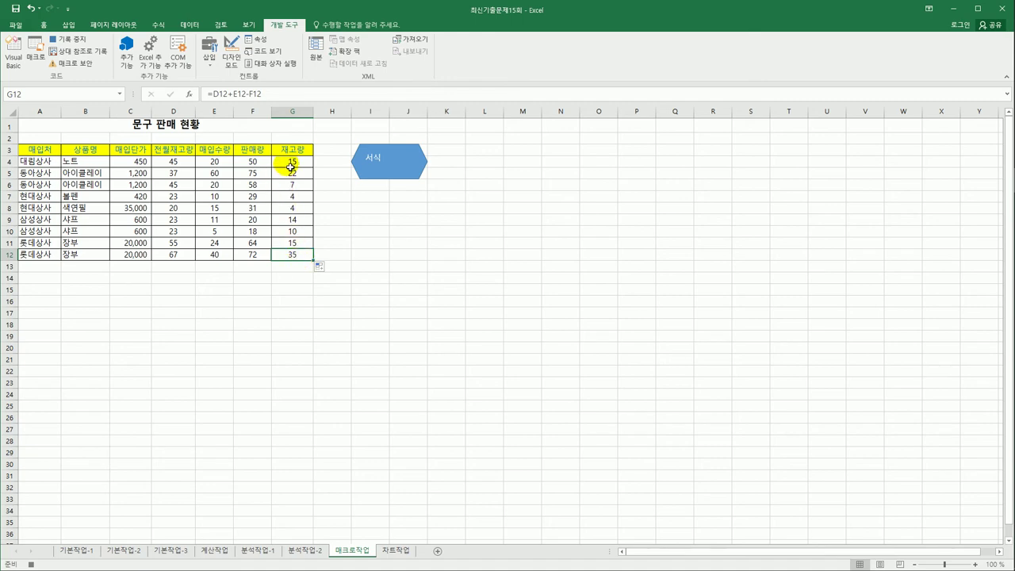
{"action": "left_click", "coordinate": [69, 39]}
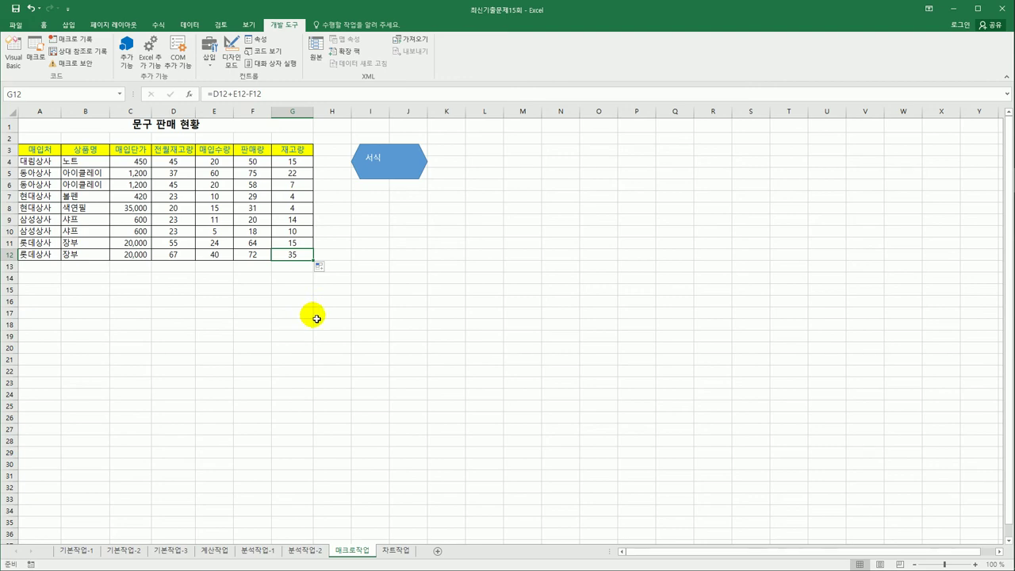
Draw a plaque (배지) shape aligned to cells I7:J9 and label it 재고량.
{"action": "left_click", "coordinate": [68, 25]}
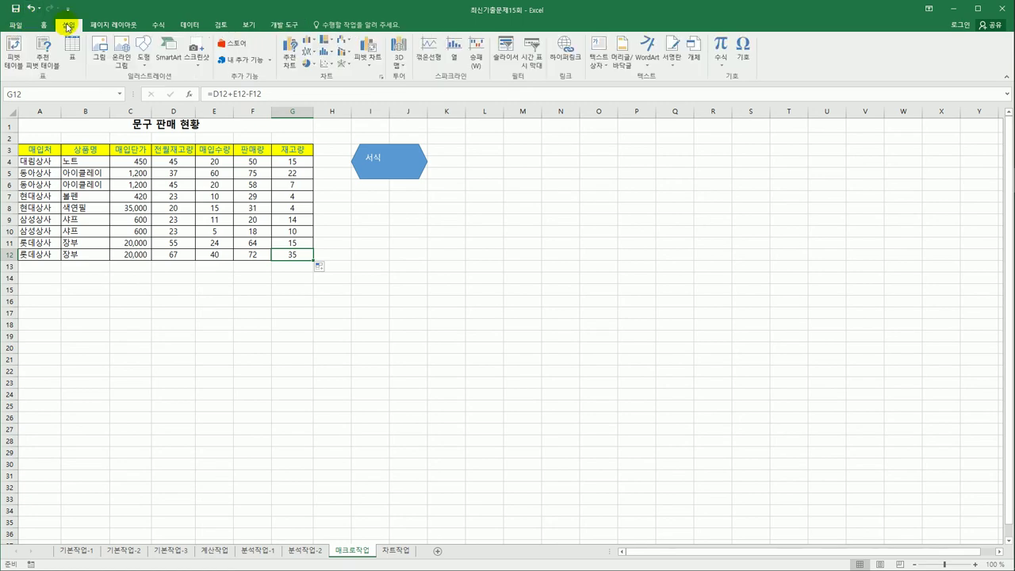
{"action": "left_click", "coordinate": [145, 58]}
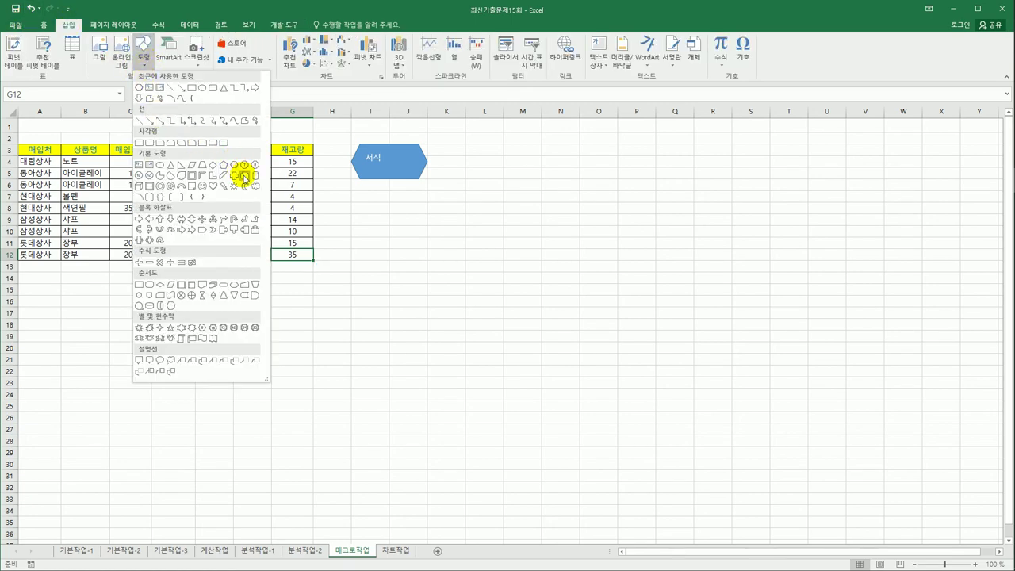
{"action": "left_click", "coordinate": [244, 177]}
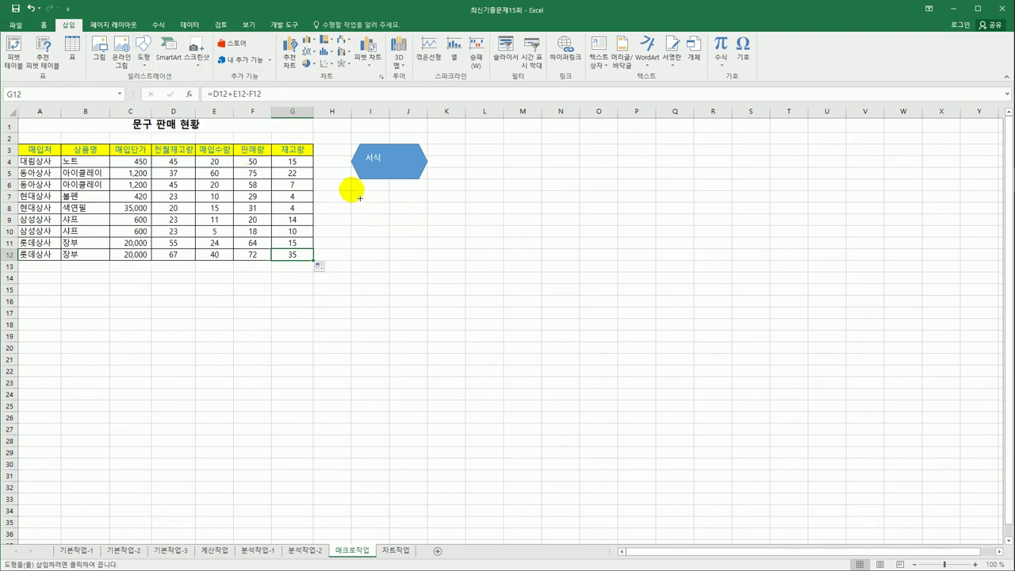
{"action": "left_click_drag", "start_coordinate": [351, 191], "coordinate": [416, 230]}
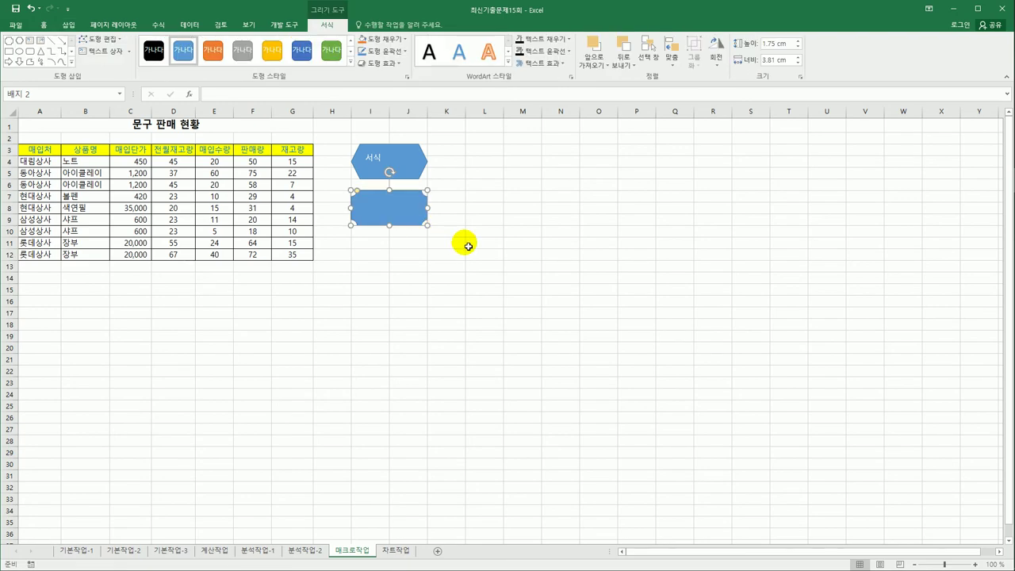
{"action": "type", "text": "재고량"}
Assign the 재고량 macro to the plaque shape and deselect it.
{"action": "right_click", "coordinate": [412, 211]}
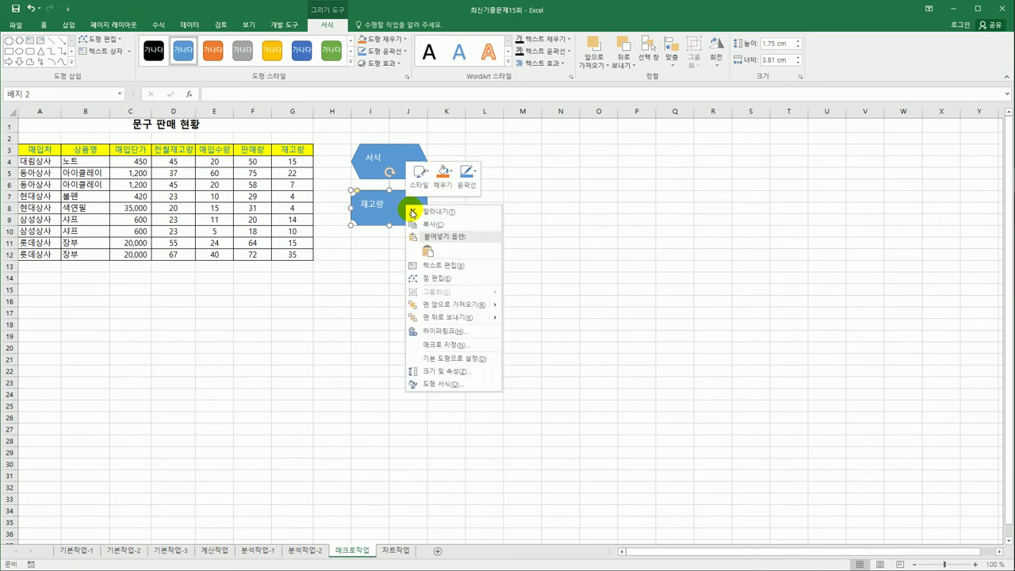
{"action": "left_click", "coordinate": [446, 344]}
{"action": "left_click", "coordinate": [369, 286]}
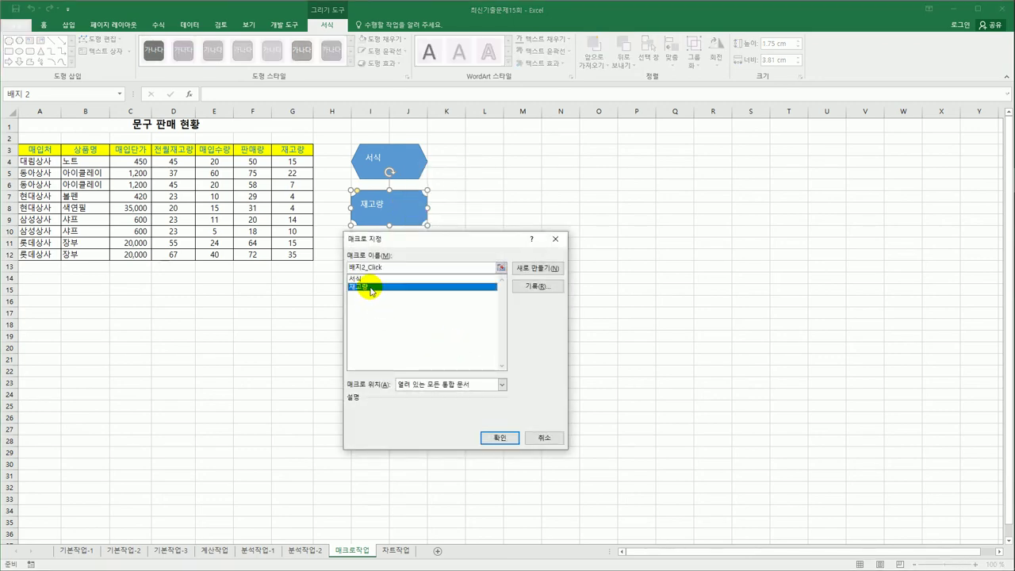
{"action": "left_click", "coordinate": [493, 439]}
{"action": "left_click", "coordinate": [519, 377]}
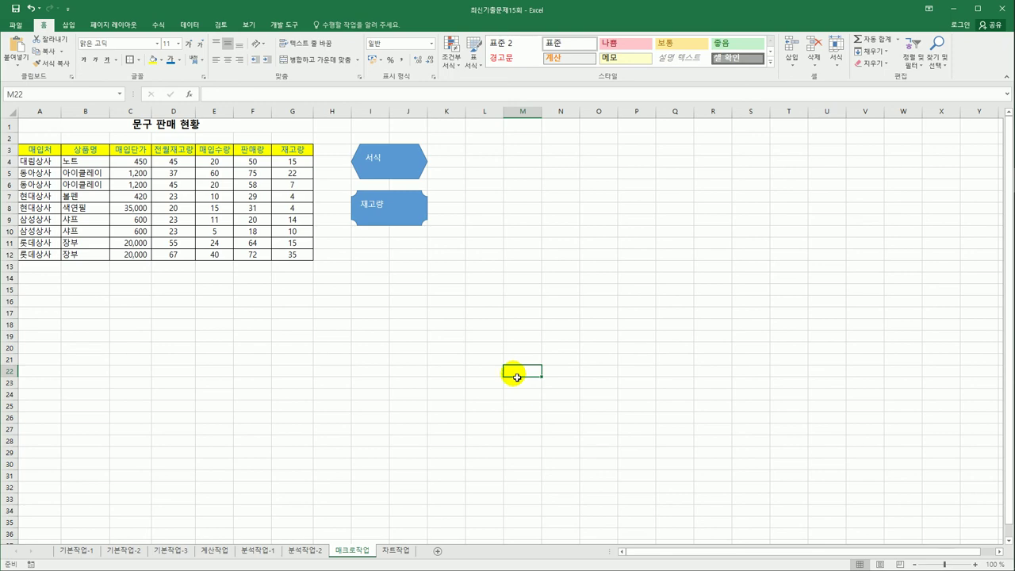
On the 차트작업 sheet, delete the 순이익 series from the column chart.
{"action": "left_click", "coordinate": [396, 550]}
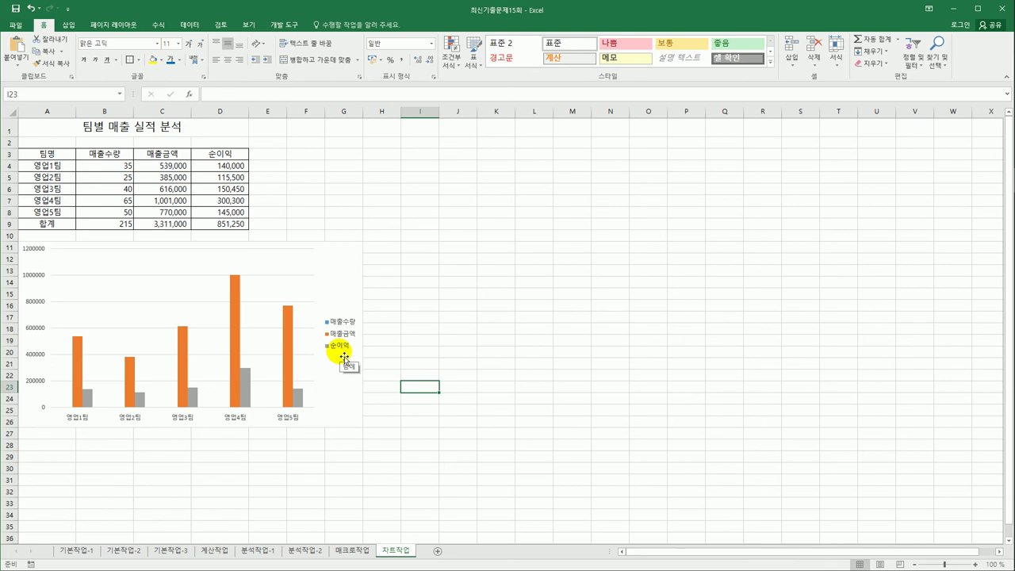
{"action": "left_click", "coordinate": [244, 378]}
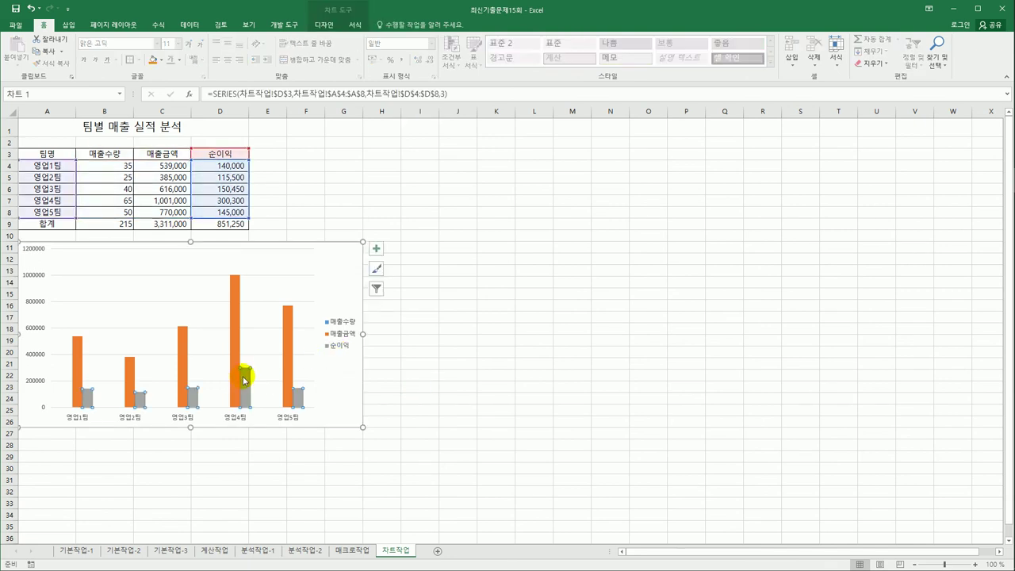
{"action": "right_click", "coordinate": [244, 380]}
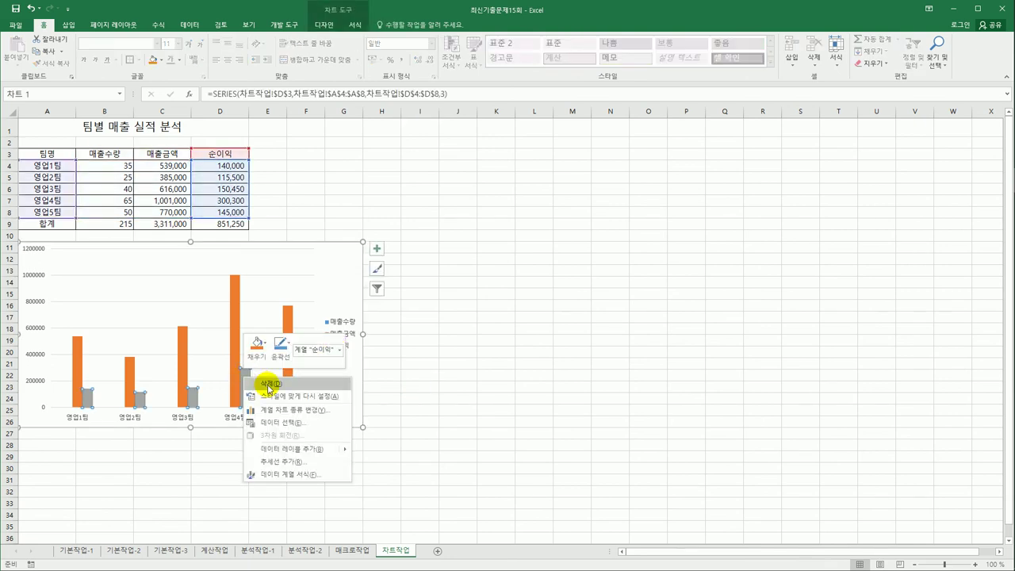
{"action": "left_click", "coordinate": [270, 385]}
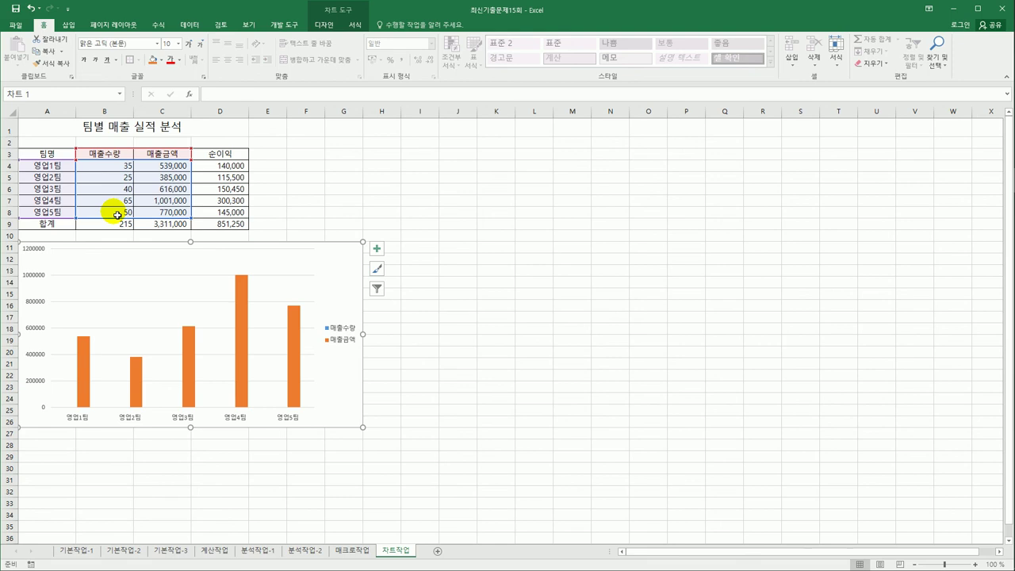
Change the 매출금액 series to a line with markers (표식이 있는 꺾은선형) plotted on the secondary axis.
{"action": "left_click", "coordinate": [244, 293]}
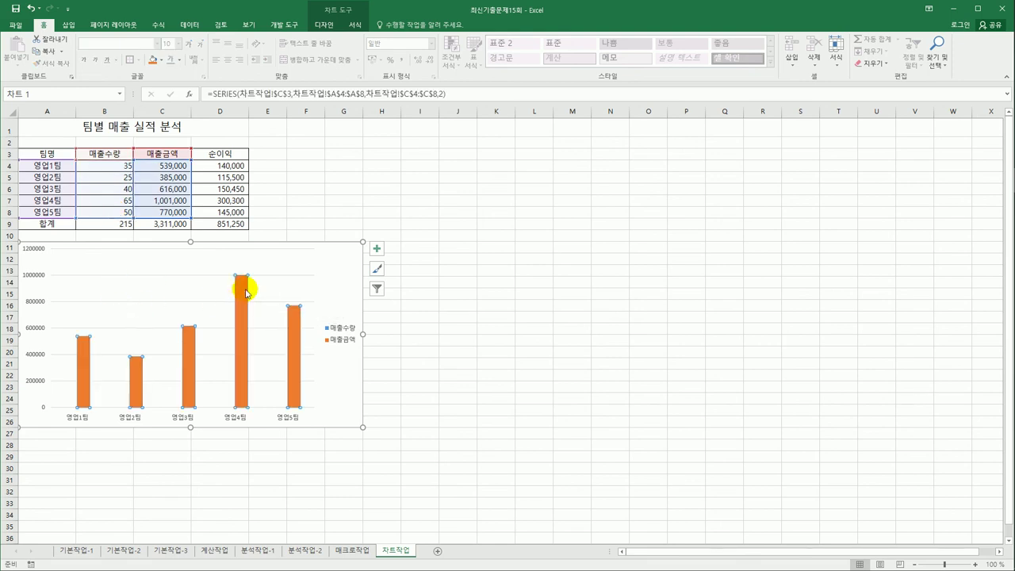
{"action": "right_click", "coordinate": [246, 290]}
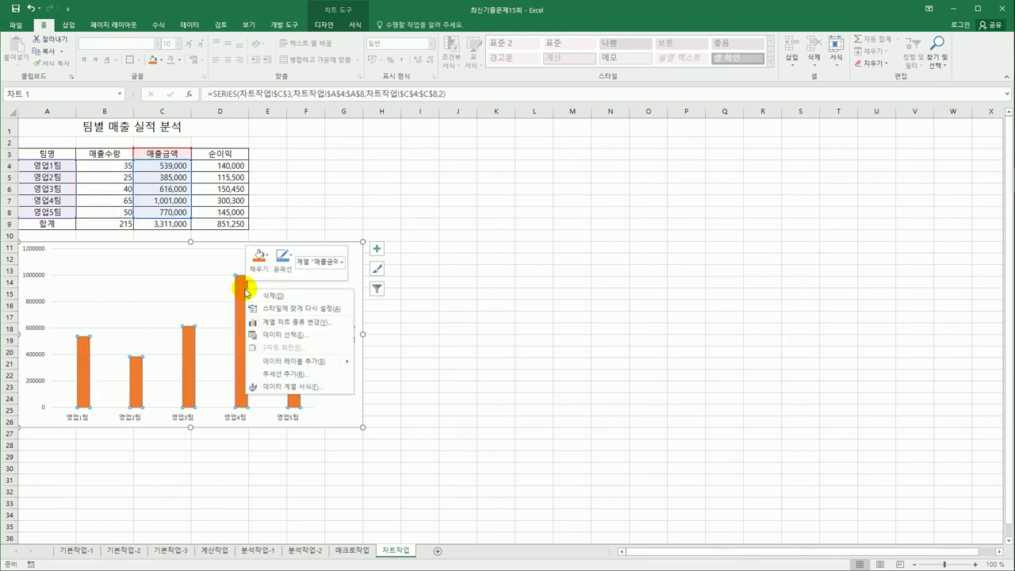
{"action": "left_click", "coordinate": [287, 324]}
{"action": "left_click", "coordinate": [447, 302]}
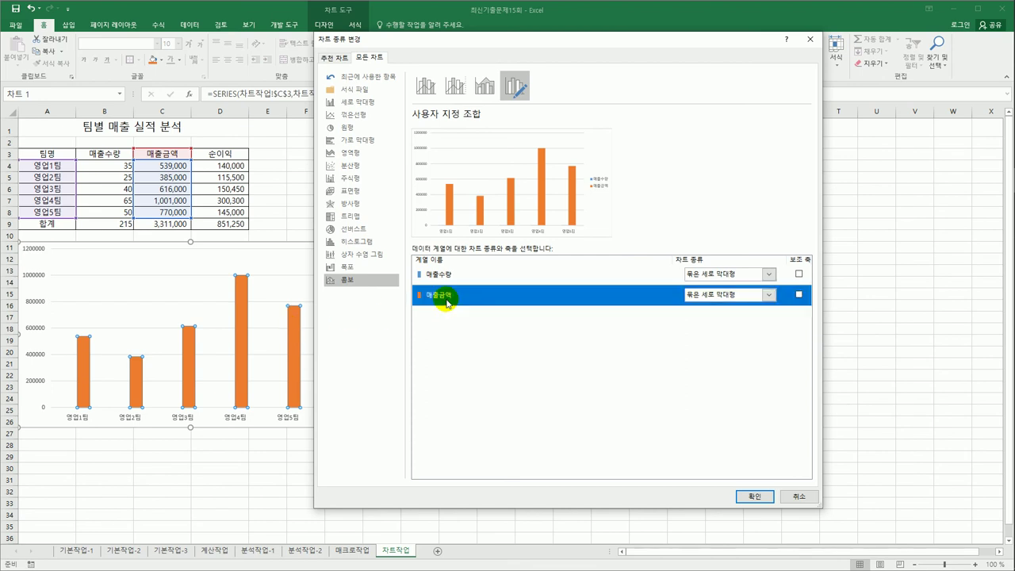
{"action": "left_click", "coordinate": [768, 295]}
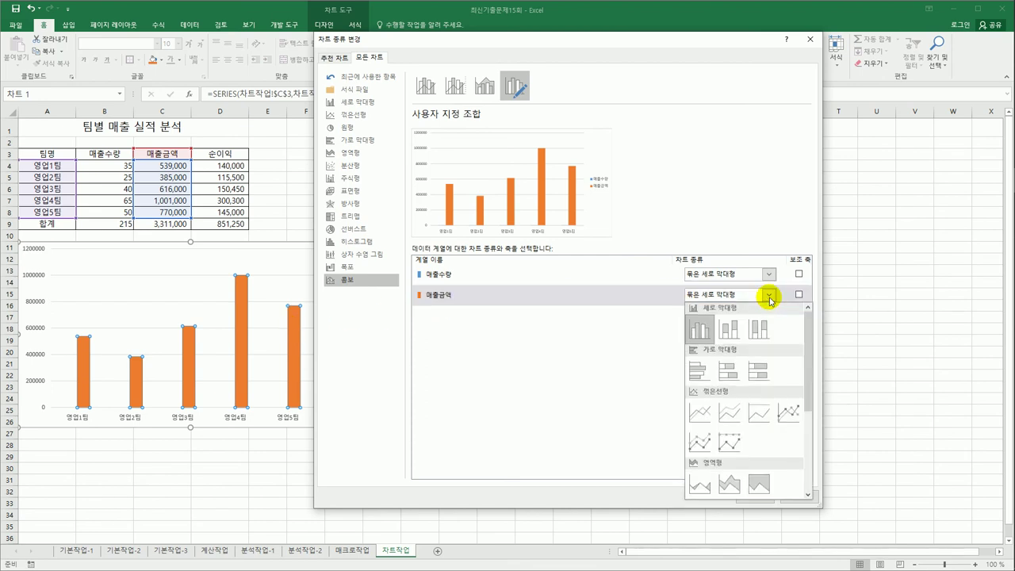
{"action": "left_click", "coordinate": [789, 413]}
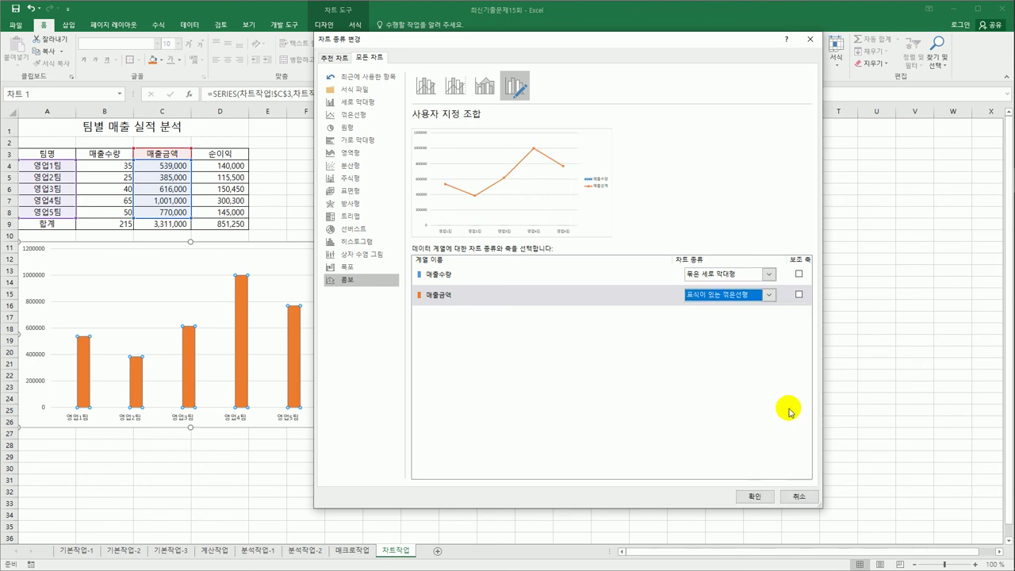
{"action": "left_click", "coordinate": [798, 295]}
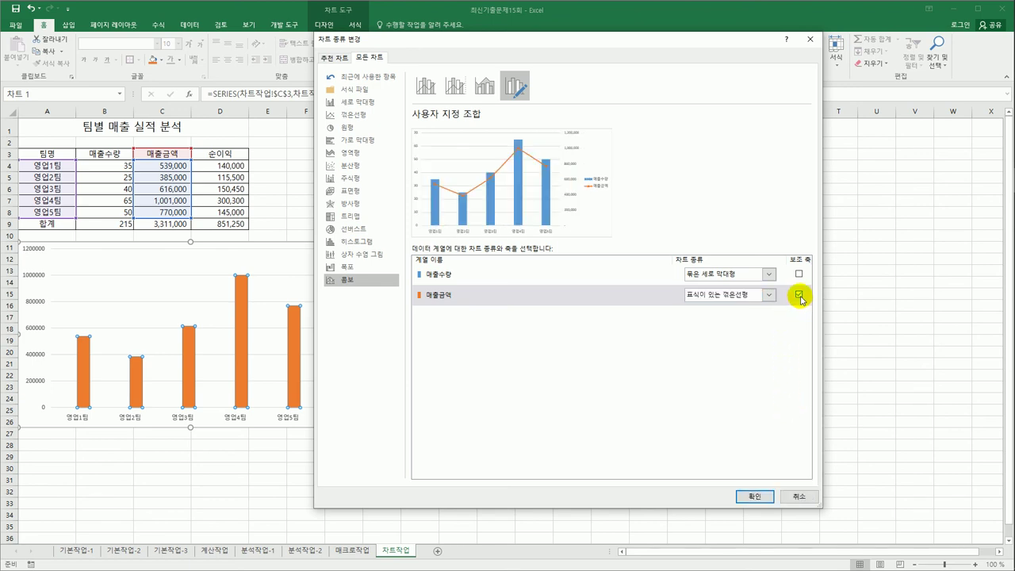
{"action": "left_click", "coordinate": [752, 497]}
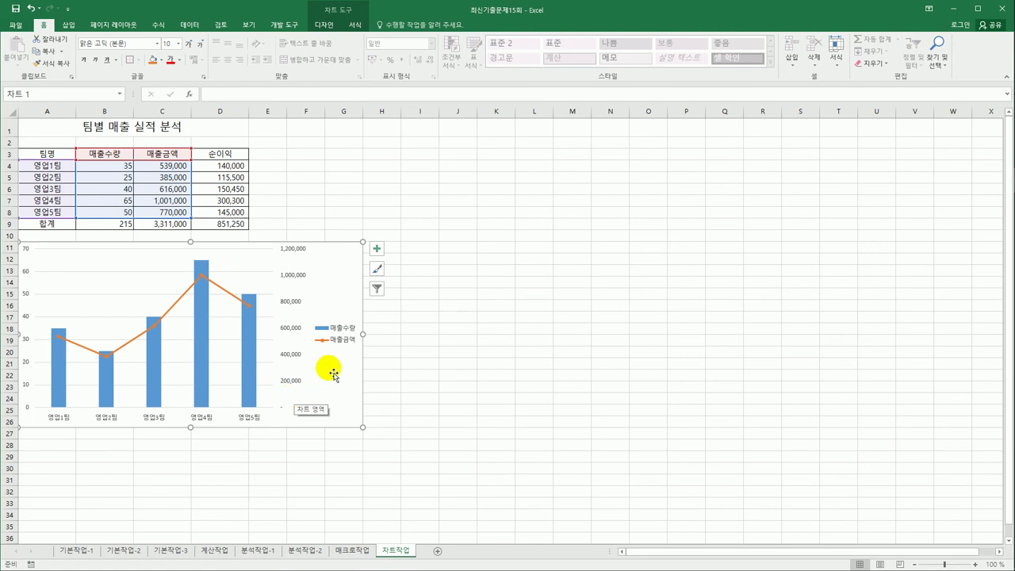
Place the chart legend below the plot area (아래쪽).
{"action": "left_click", "coordinate": [378, 250]}
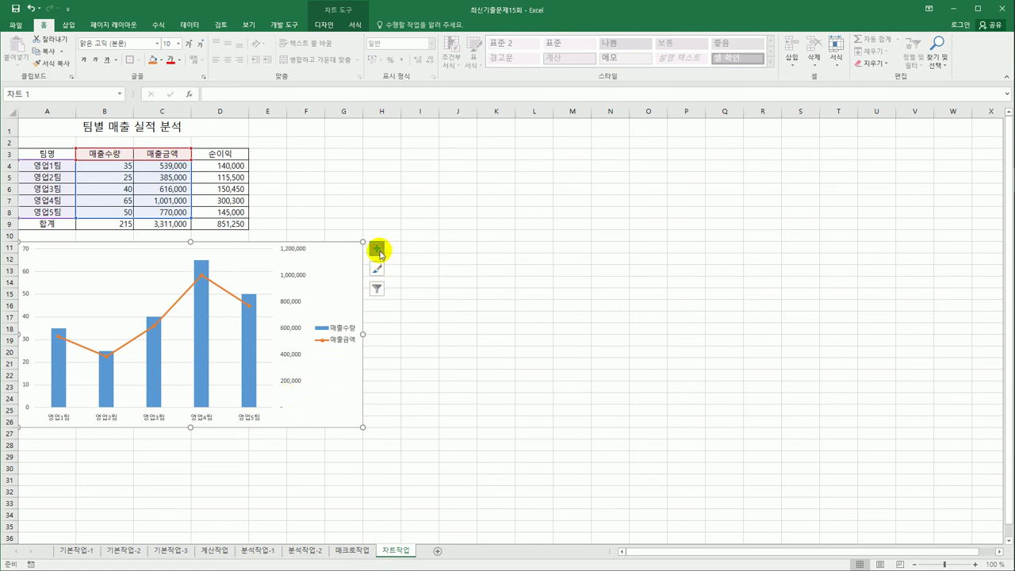
{"action": "left_click", "coordinate": [467, 333]}
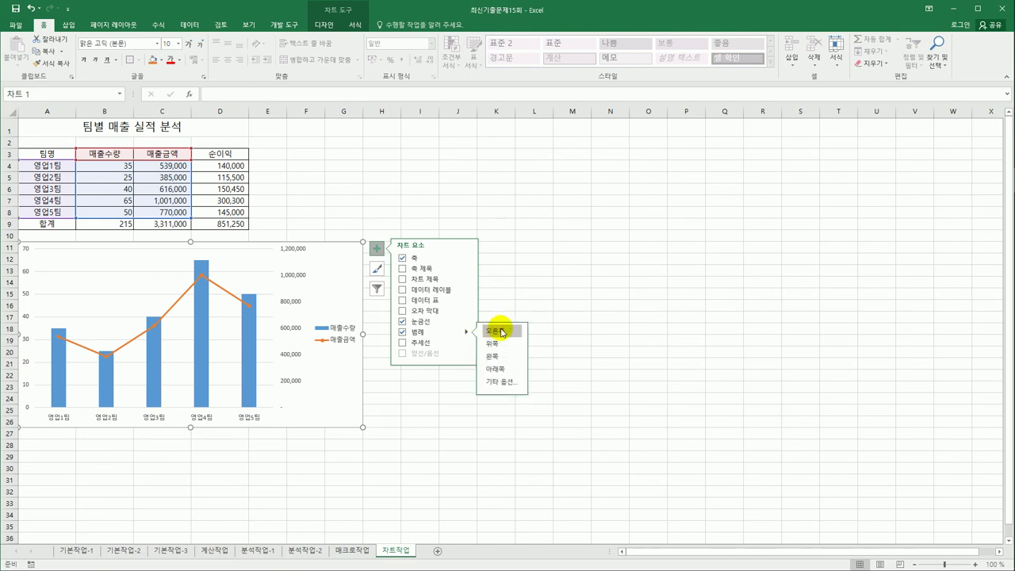
{"action": "left_click", "coordinate": [511, 370]}
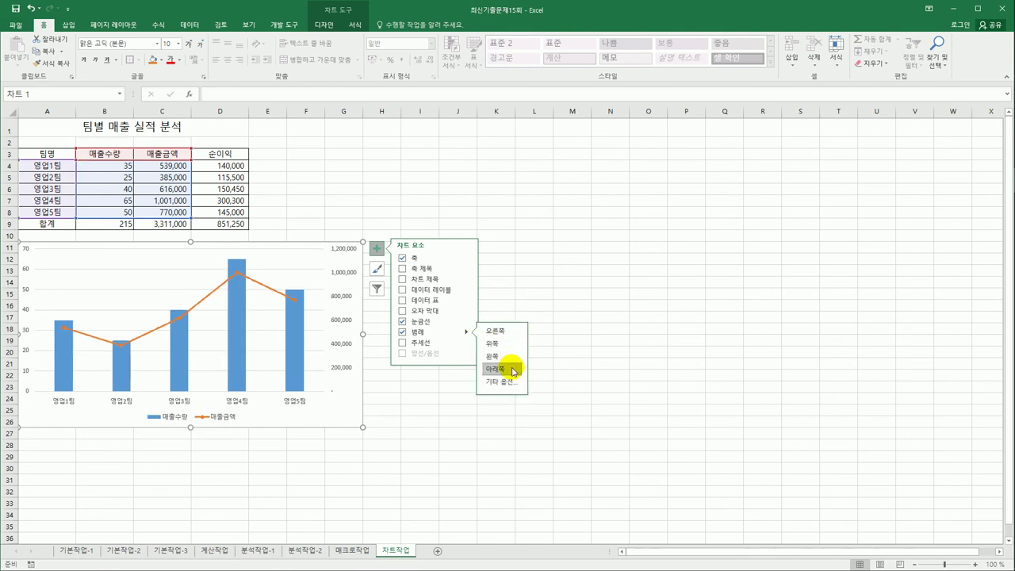
Format the chart legend text in 굴림체, size 12, bold and italic.
{"action": "left_click", "coordinate": [232, 420]}
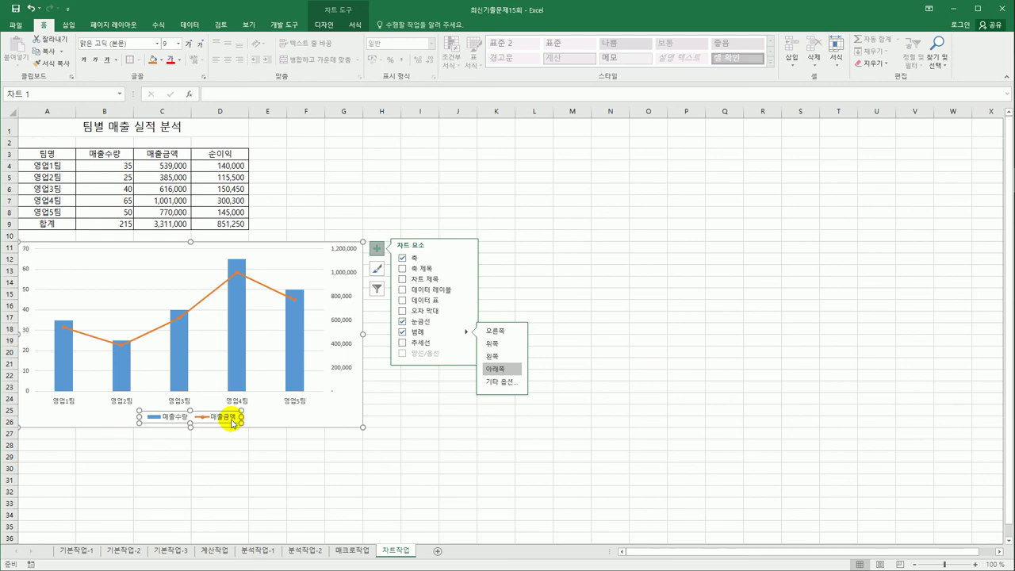
{"action": "left_click", "coordinate": [157, 46]}
{"action": "scroll", "coordinate": [222, 97], "scroll_direction": "down", "scroll_amount": 2}
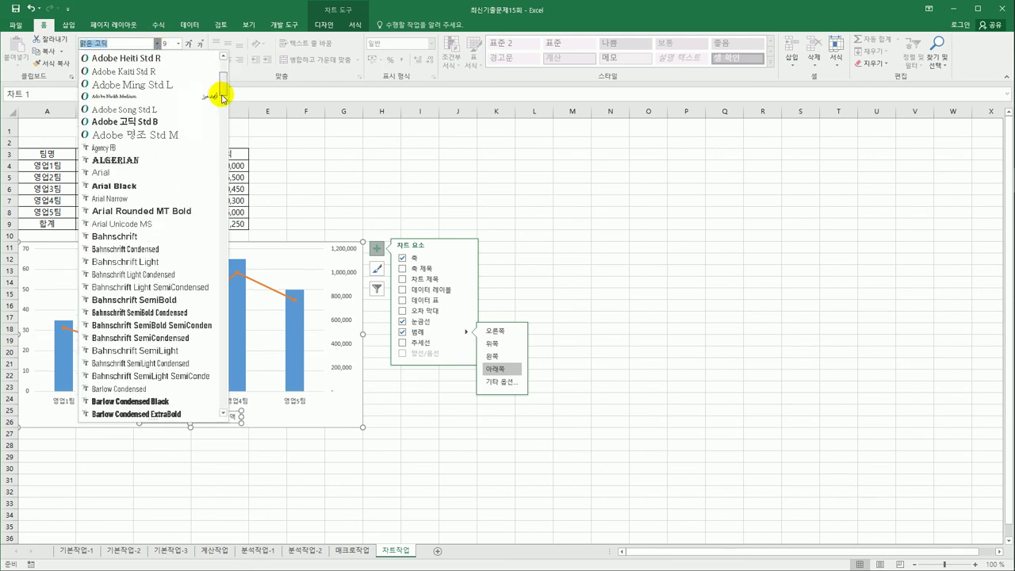
{"action": "left_click_drag", "start_coordinate": [223, 98], "coordinate": [222, 389]}
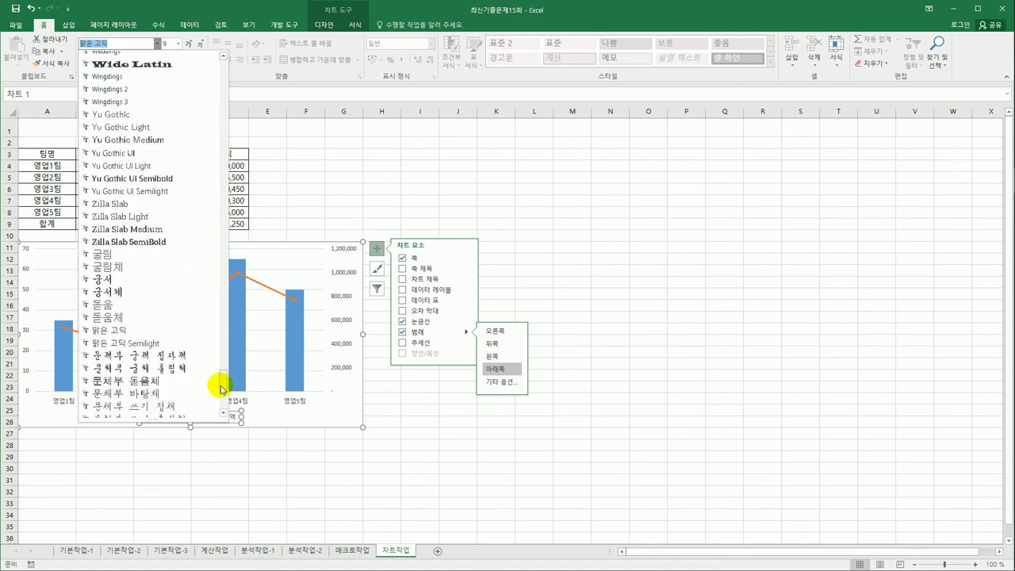
{"action": "left_click", "coordinate": [151, 268]}
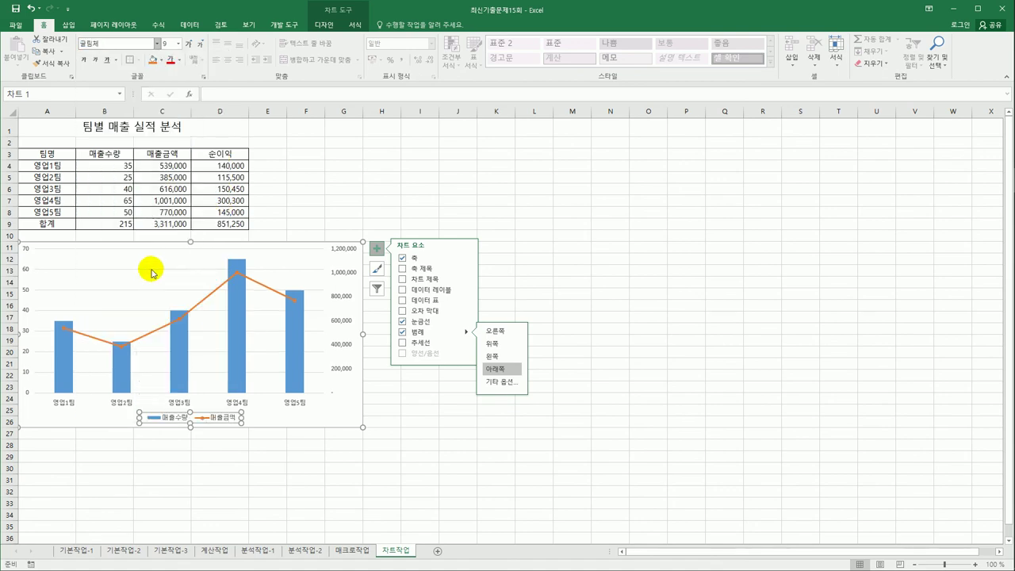
{"action": "left_click", "coordinate": [178, 44]}
{"action": "left_click", "coordinate": [166, 97]}
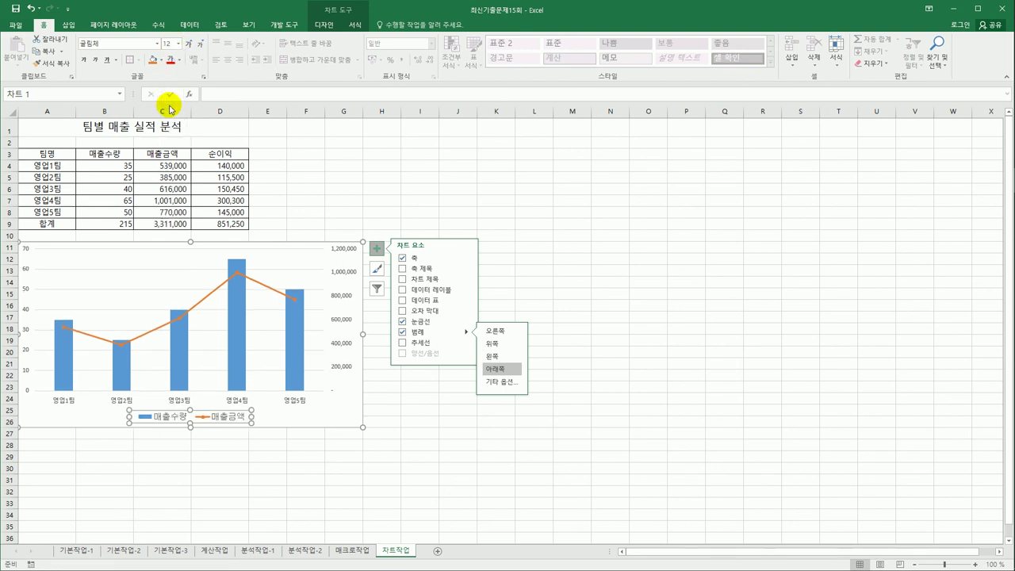
{"action": "left_click", "coordinate": [84, 60]}
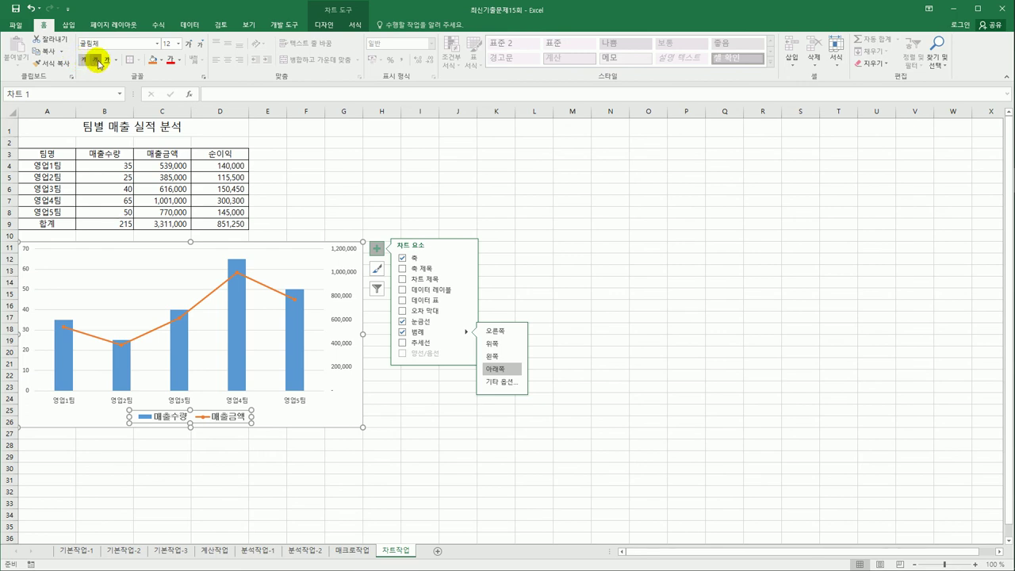
{"action": "left_click", "coordinate": [96, 61]}
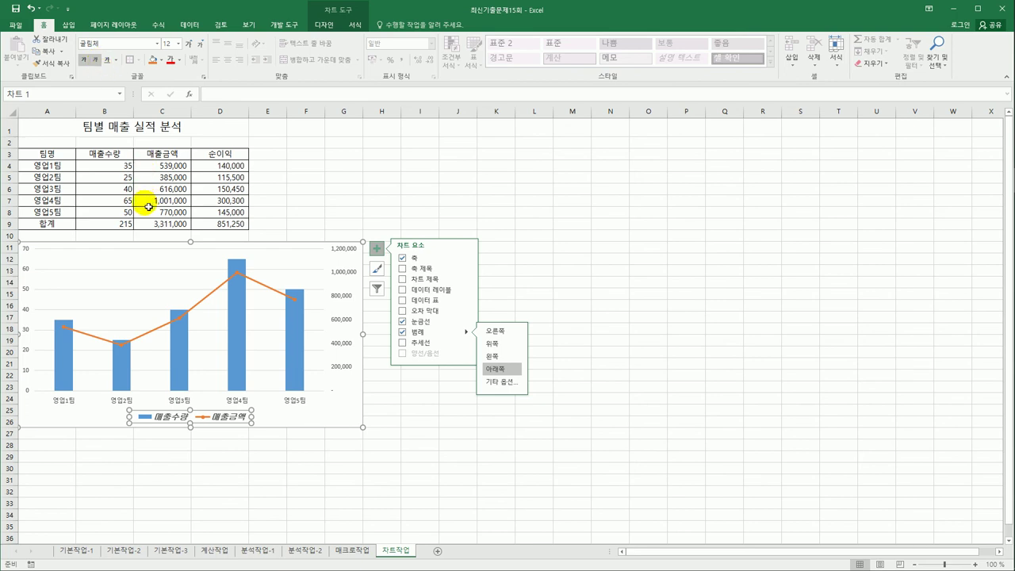
Add a data label to the right (오른쪽) of only the 영업4팀 point on the 매출금액 line.
{"action": "mouse_move", "coordinate": [235, 315]}
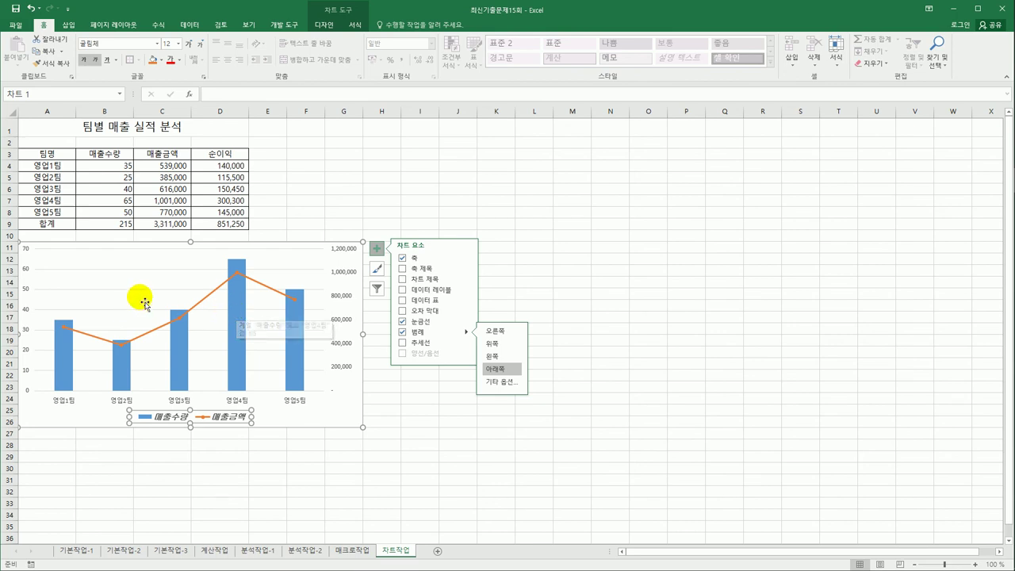
{"action": "left_click", "coordinate": [238, 275]}
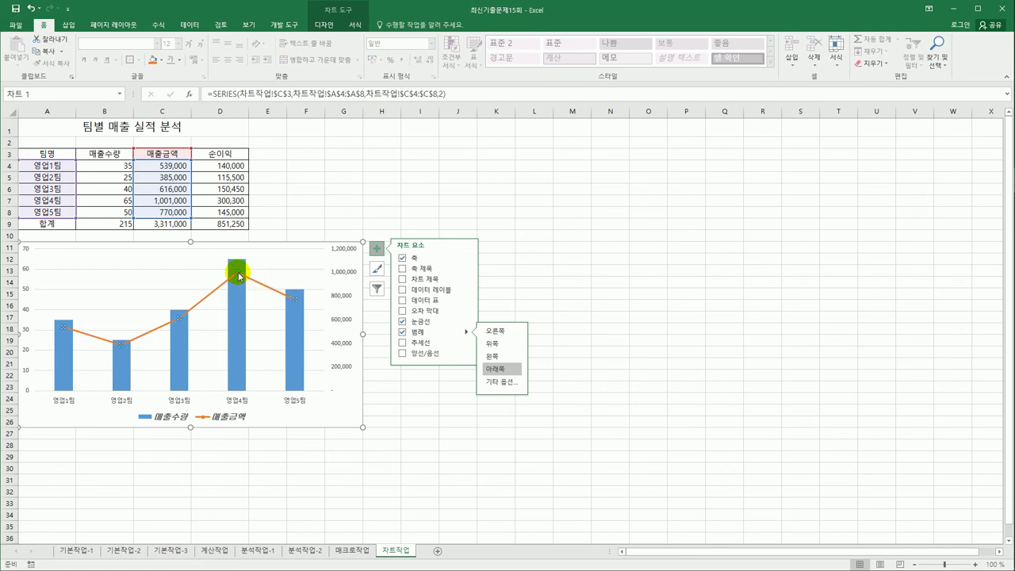
{"action": "left_click", "coordinate": [241, 277]}
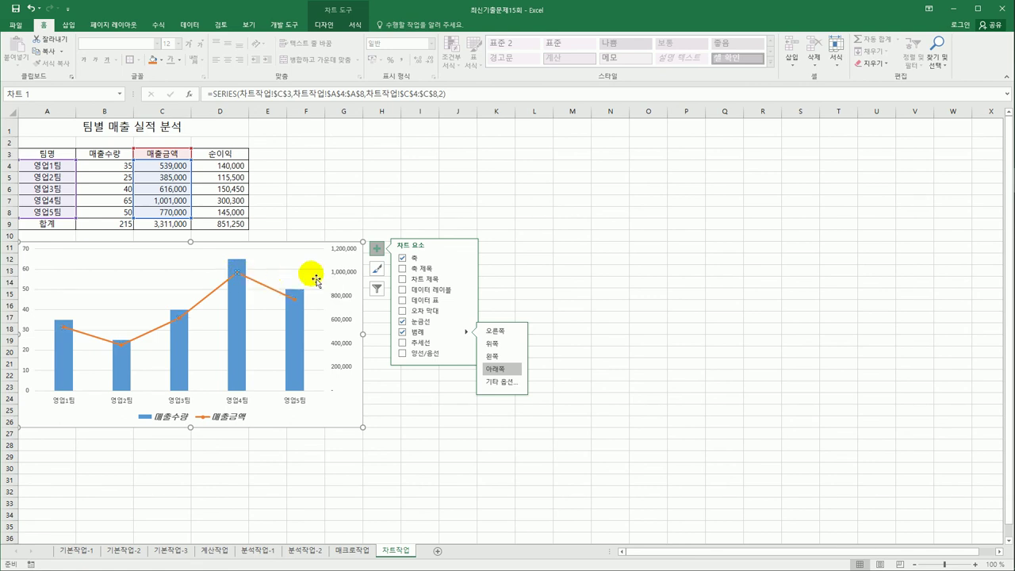
{"action": "mouse_move", "coordinate": [467, 292]}
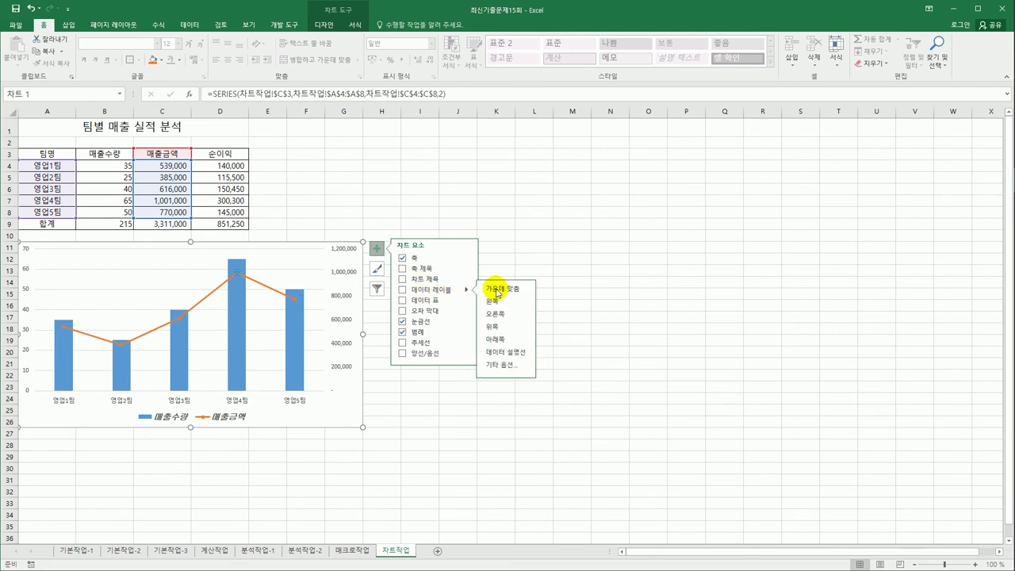
{"action": "left_click", "coordinate": [514, 316]}
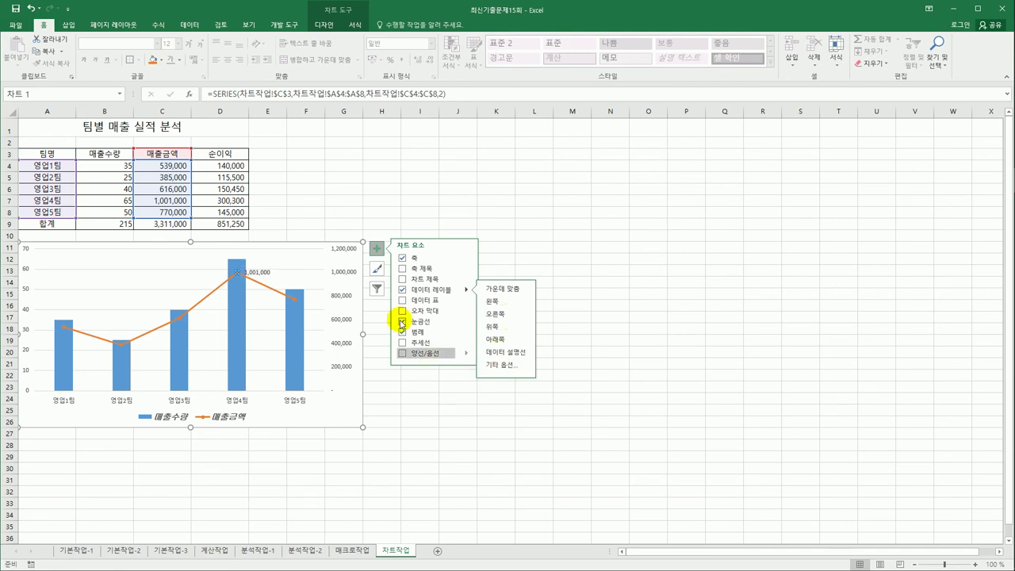
Give the chart area's border rounded corners (둥근 모서리) and deselect the chart.
{"action": "left_click", "coordinate": [358, 394]}
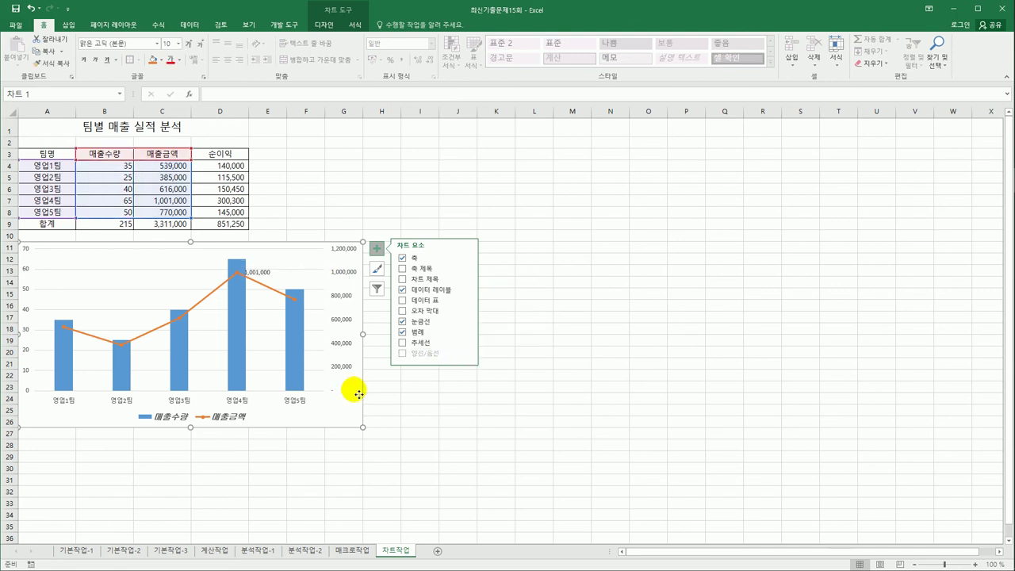
{"action": "right_click", "coordinate": [358, 393]}
{"action": "left_click", "coordinate": [404, 370]}
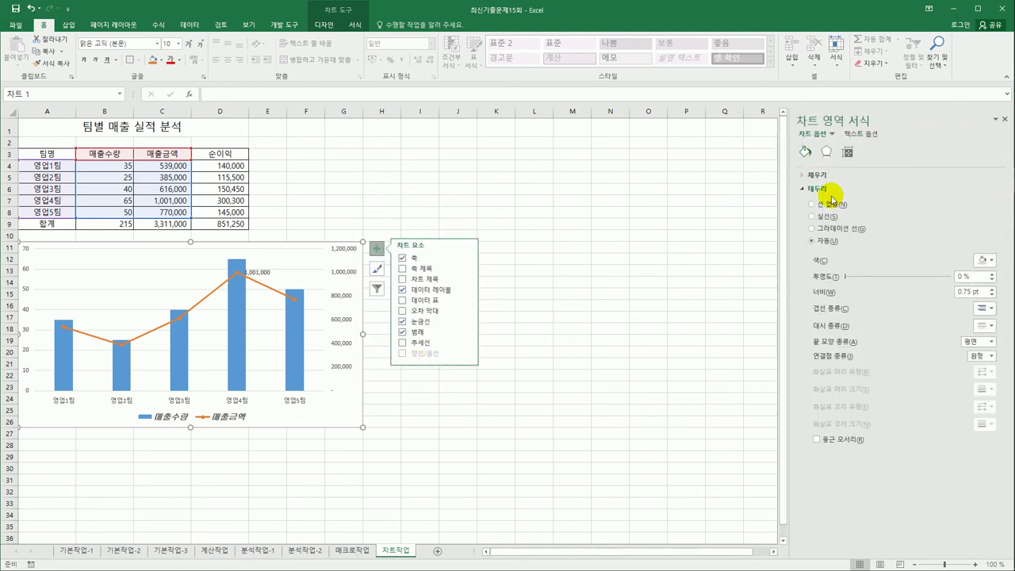
{"action": "left_click", "coordinate": [835, 444]}
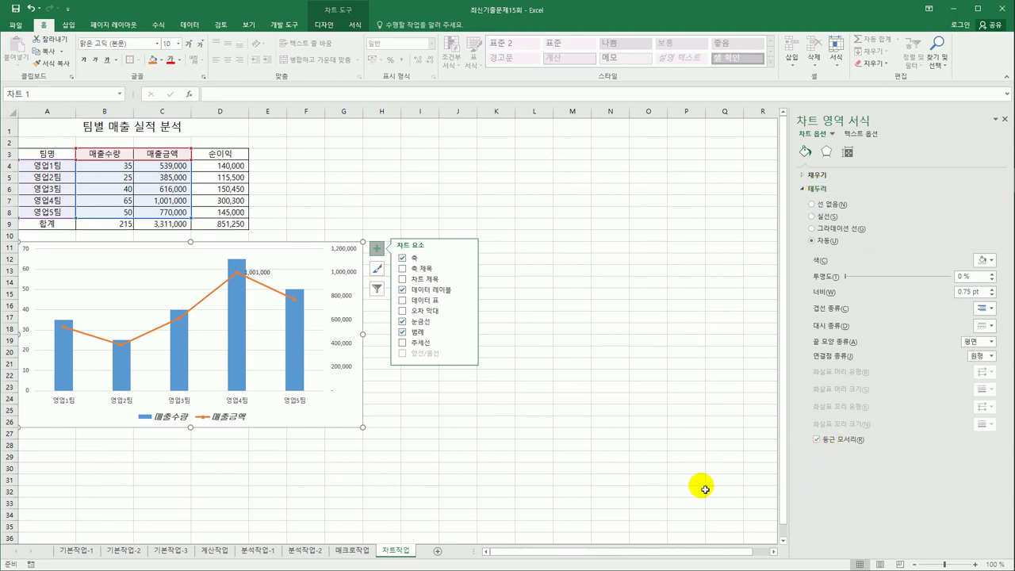
{"action": "left_click", "coordinate": [570, 471]}
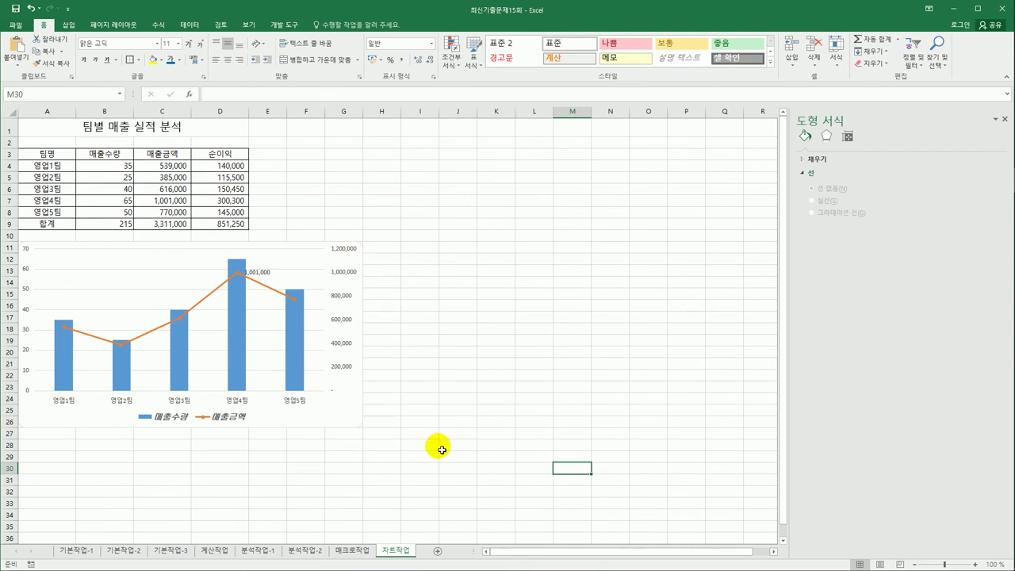
{"action": "left_click", "coordinate": [435, 445]}
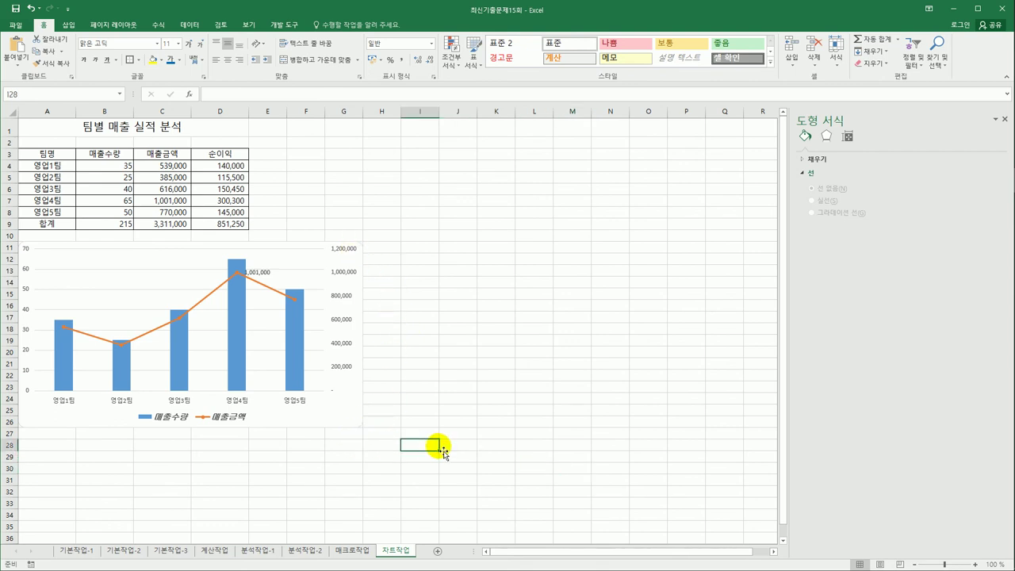